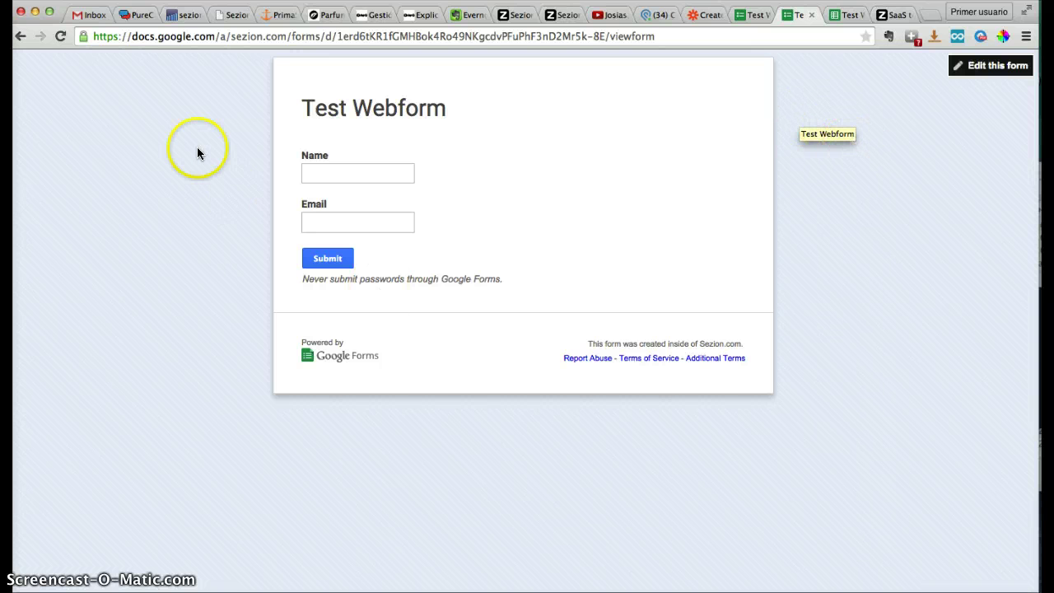
Look over the responses spreadsheet and the Test Webform editor, then return to the live form
left_click(834, 17)
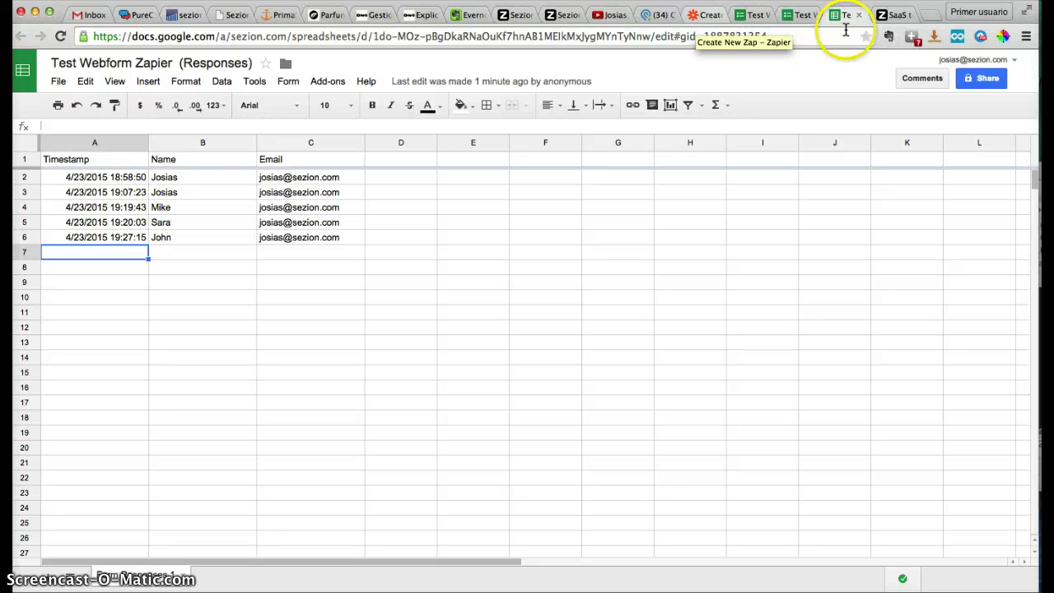
left_click(792, 21)
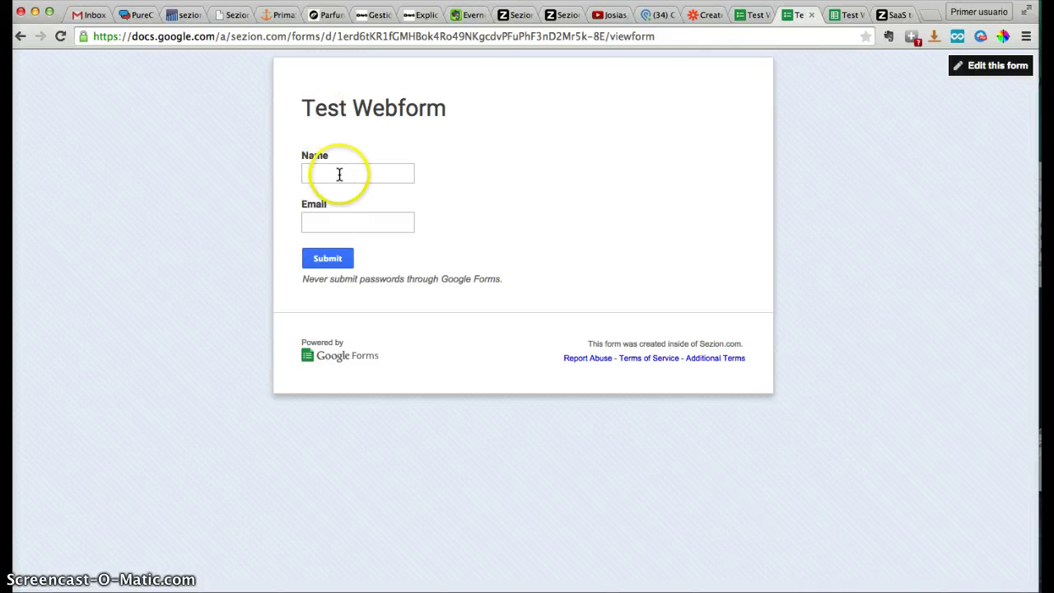
left_click(749, 16)
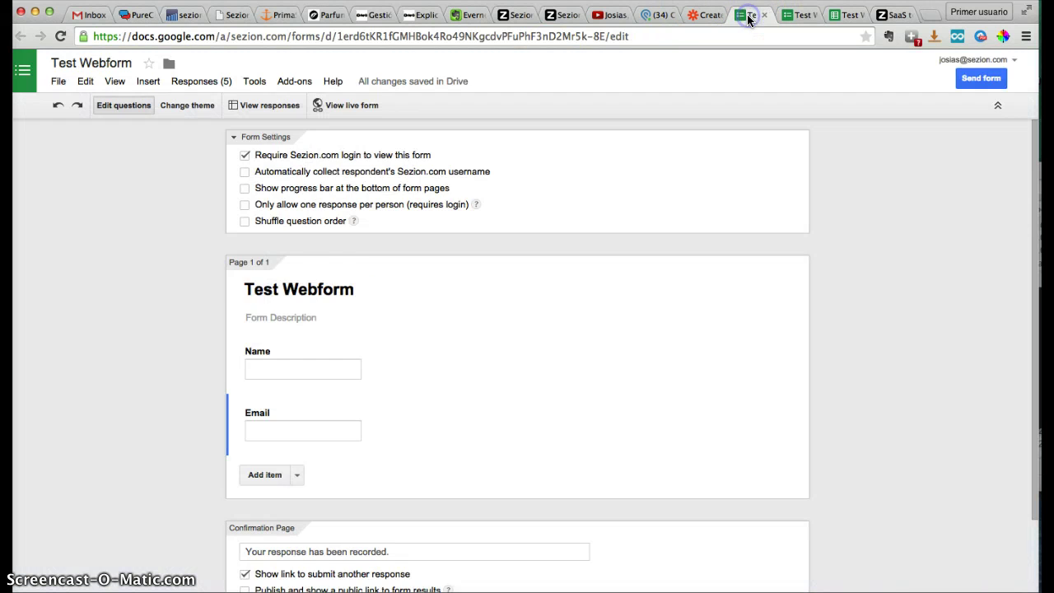
scroll(155, 318, "down", 1)
scroll(154, 318, "down", 3)
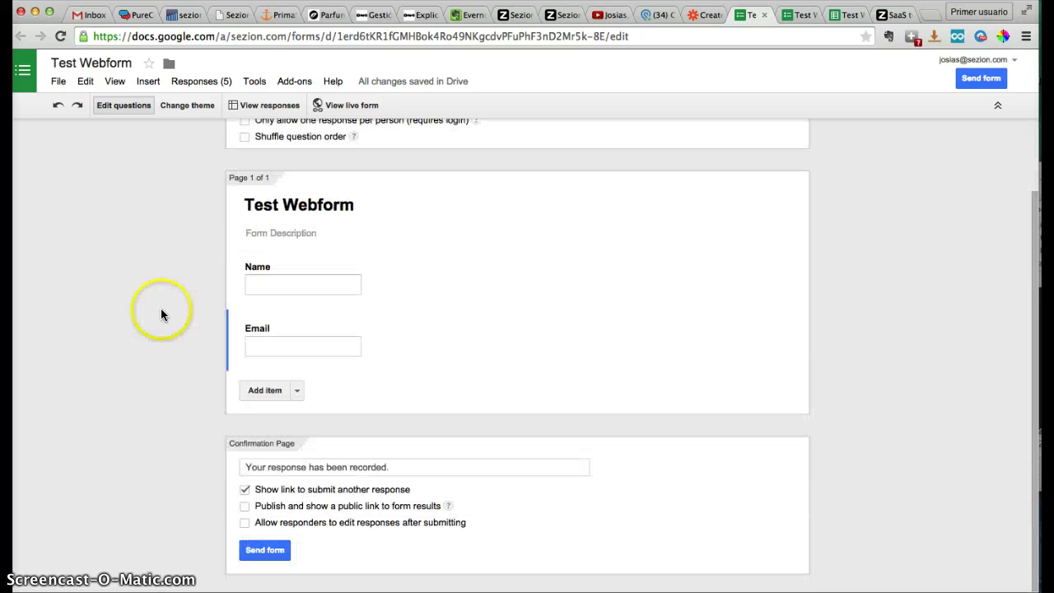
left_click(796, 15)
Fill in a test name and e-mail address on Test Webform and submit the response
left_click(377, 174)
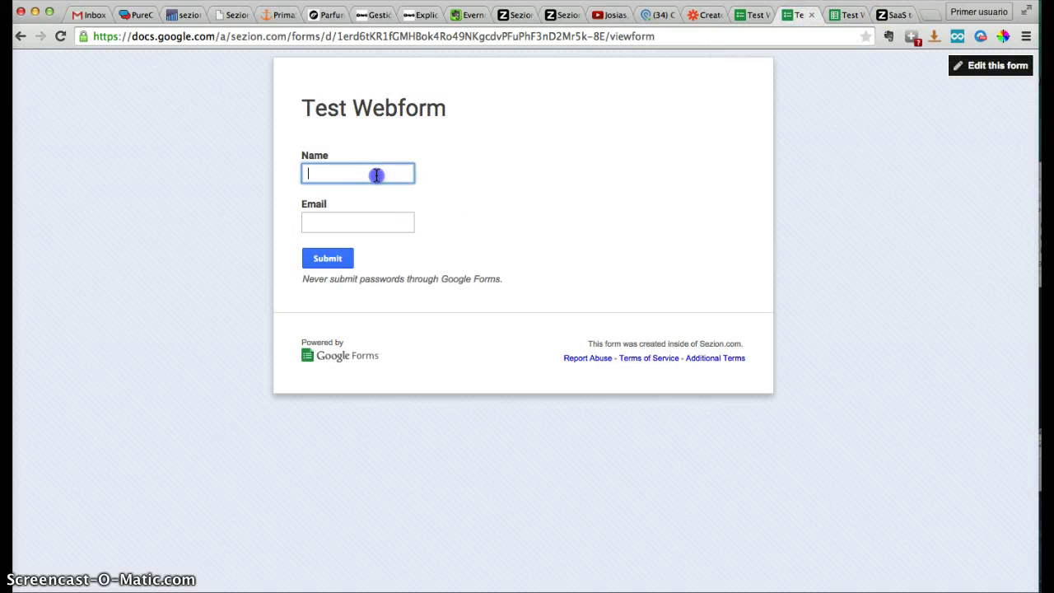
type("Josias")
key("Tab")
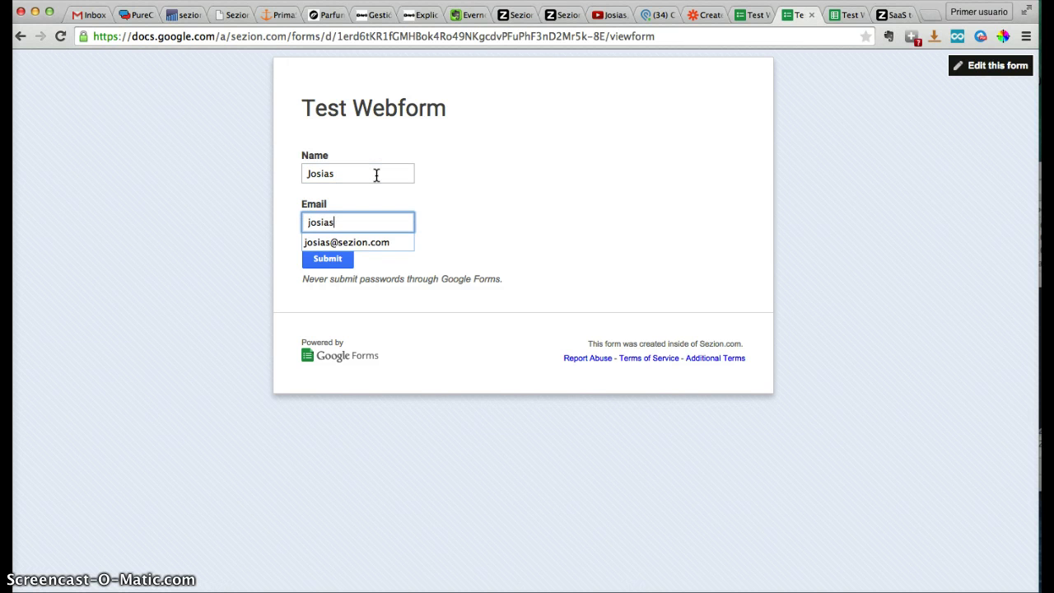
left_click(336, 262)
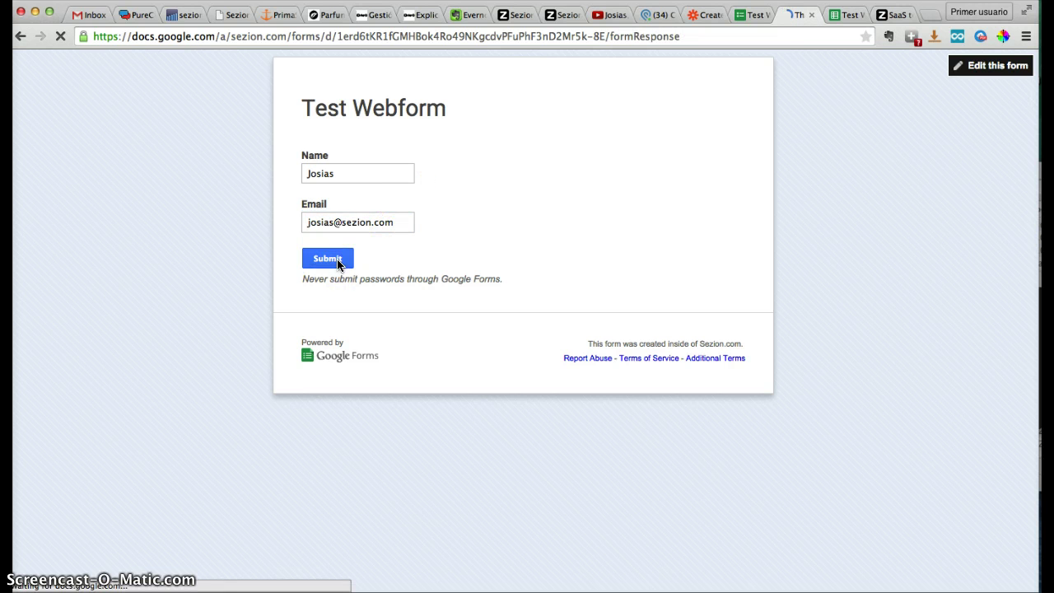
left_click(840, 23)
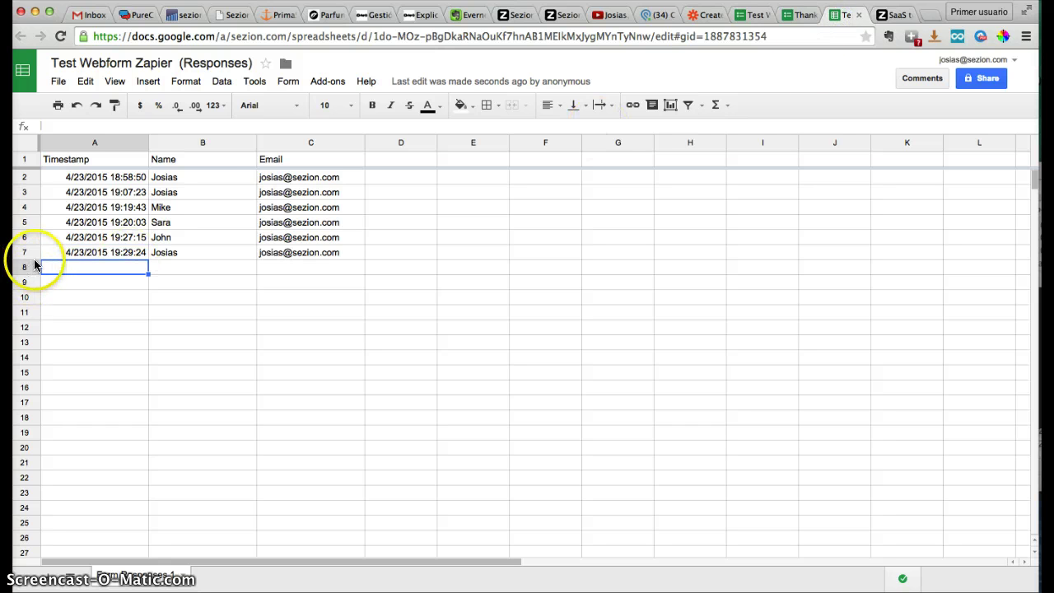
Check that the new submission is row 7 of Test Webform Zapier (Responses), then return to Zapier
left_click(803, 16)
left_click(840, 17)
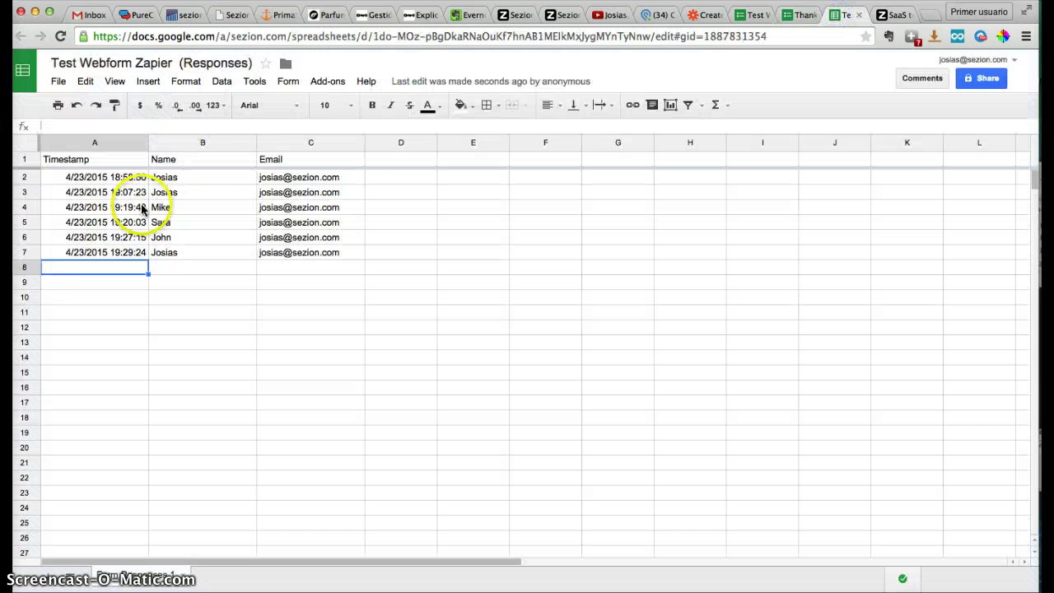
left_click(24, 252)
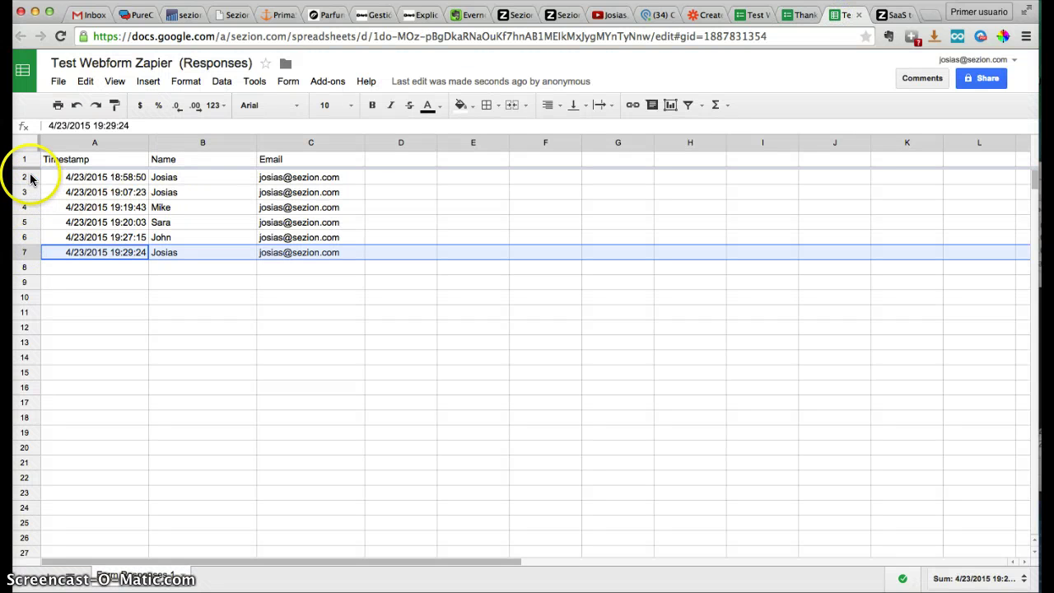
left_click(703, 15)
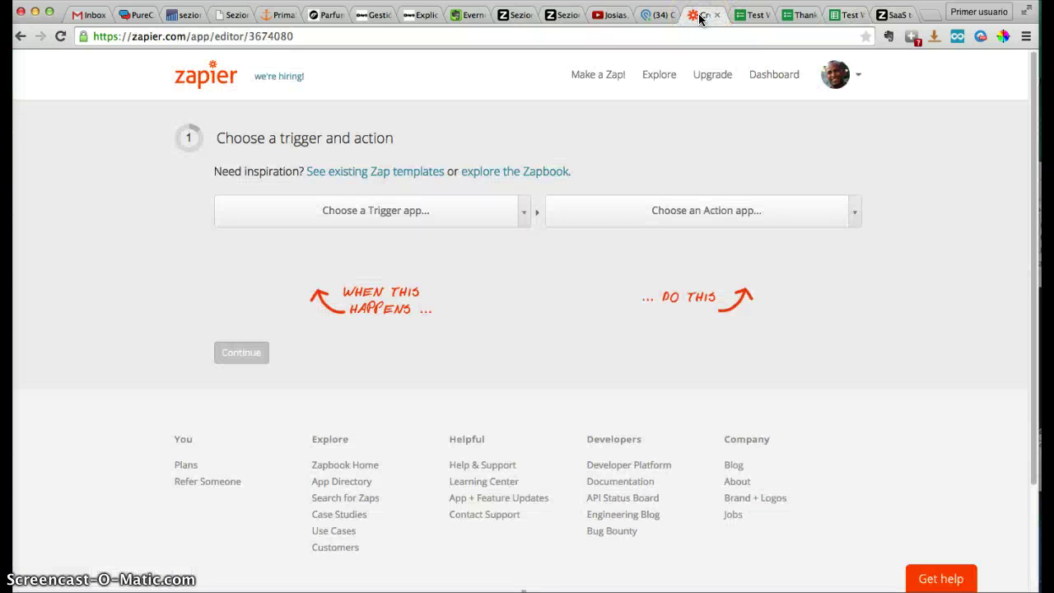
Recheck the responses sheet, then open the zap editor's list of trigger apps
left_click(840, 14)
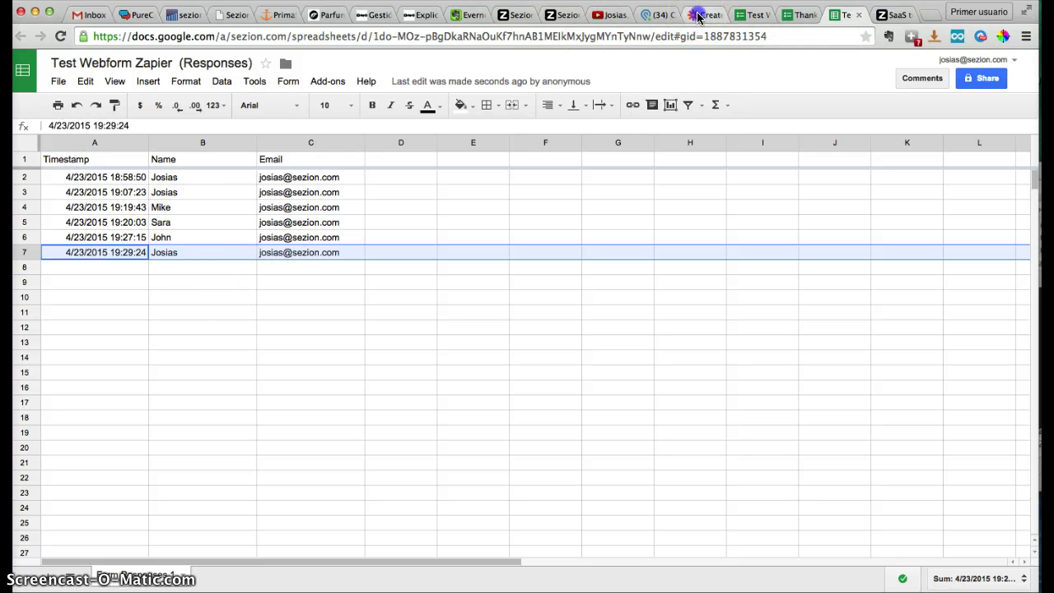
left_click(698, 16)
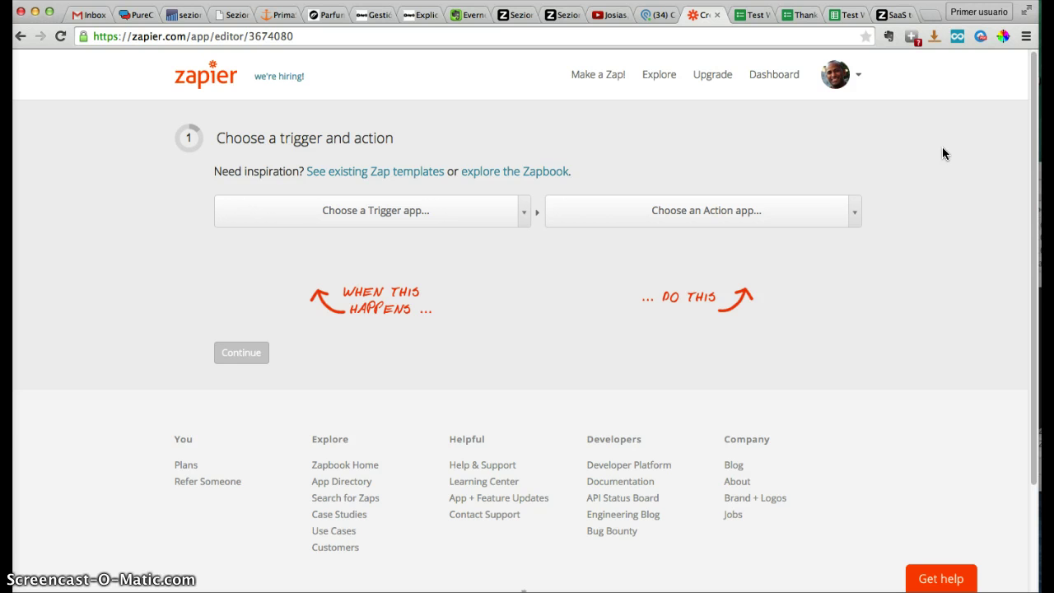
left_click(378, 219)
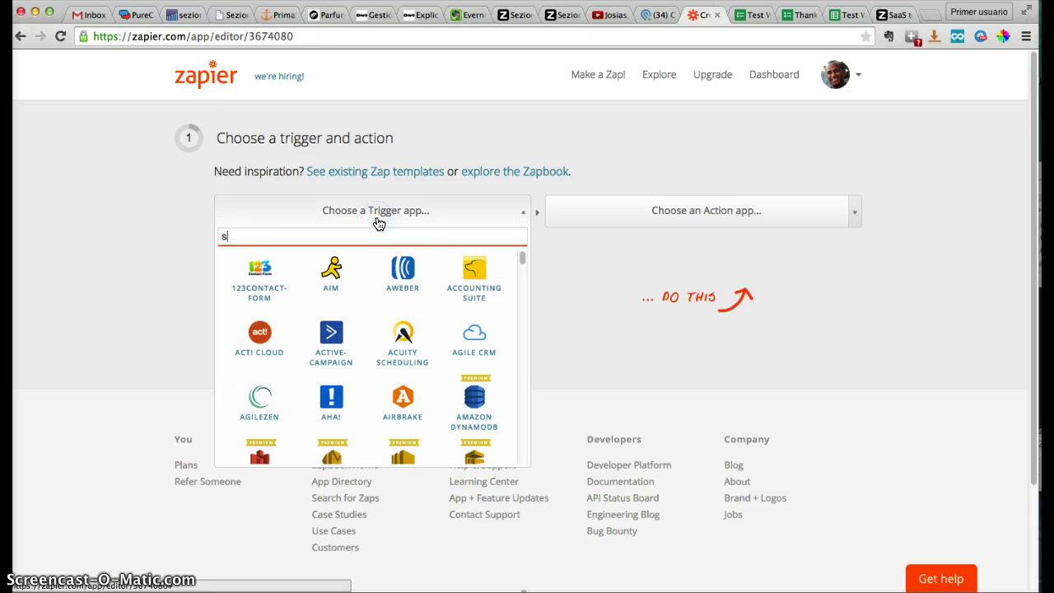
Set the zap trigger to Google Sheets' New Spreadsheet Row
scroll(522, 303, "down", 15)
scroll(508, 386, "up", 15)
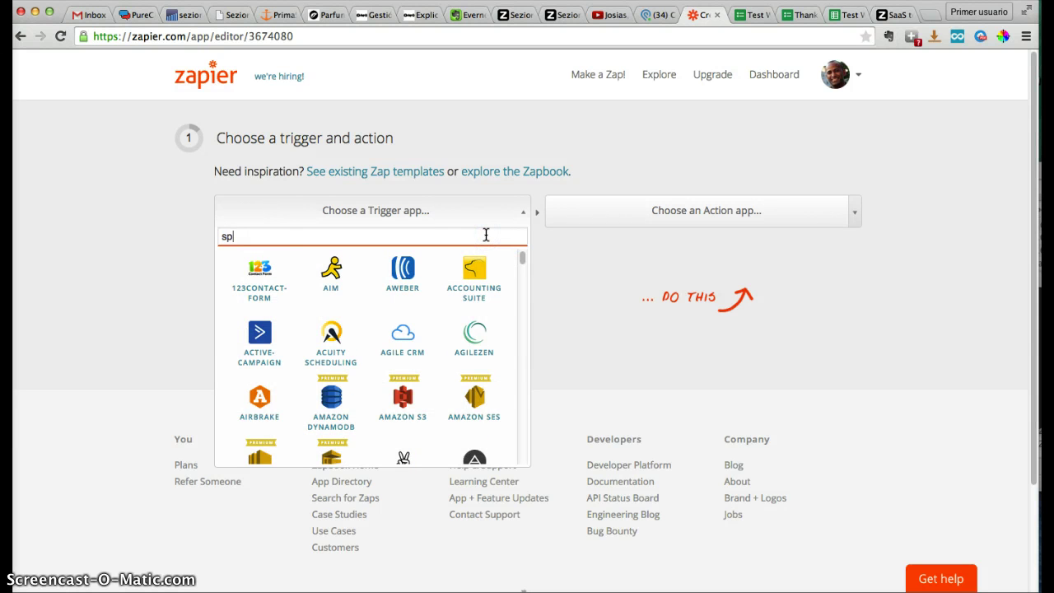
type("re")
left_click(459, 243)
left_click(371, 275)
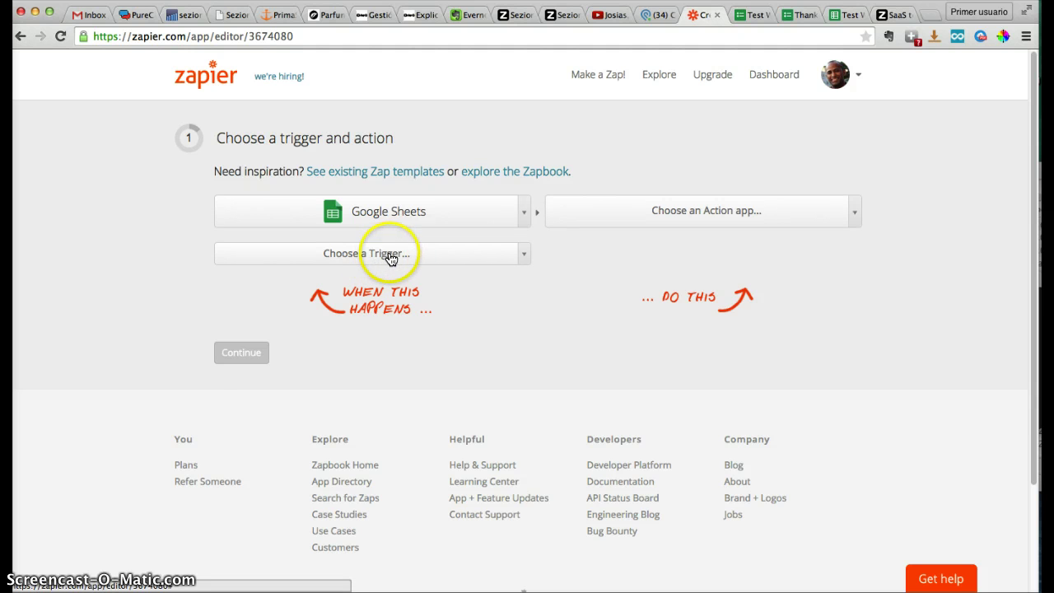
left_click(417, 263)
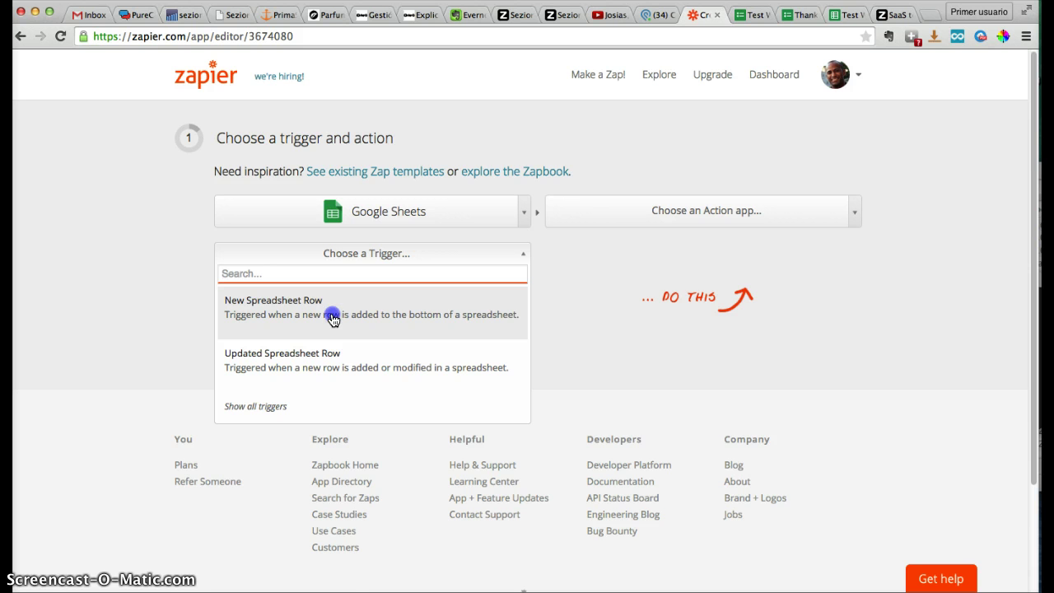
left_click(334, 320)
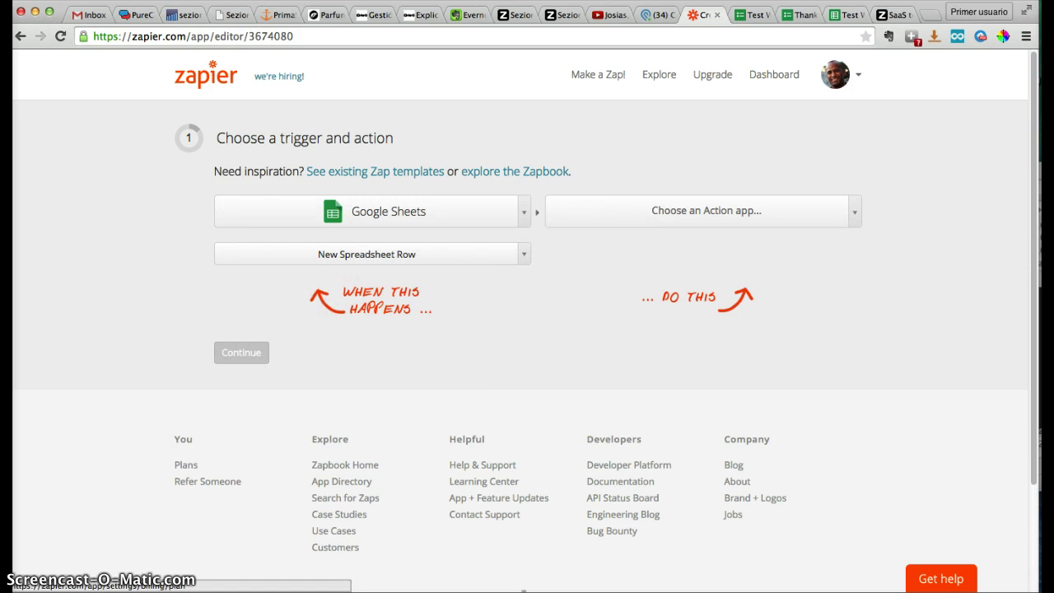
Set the action to Sezion v2 Create Video and continue to account selection
left_click(845, 15)
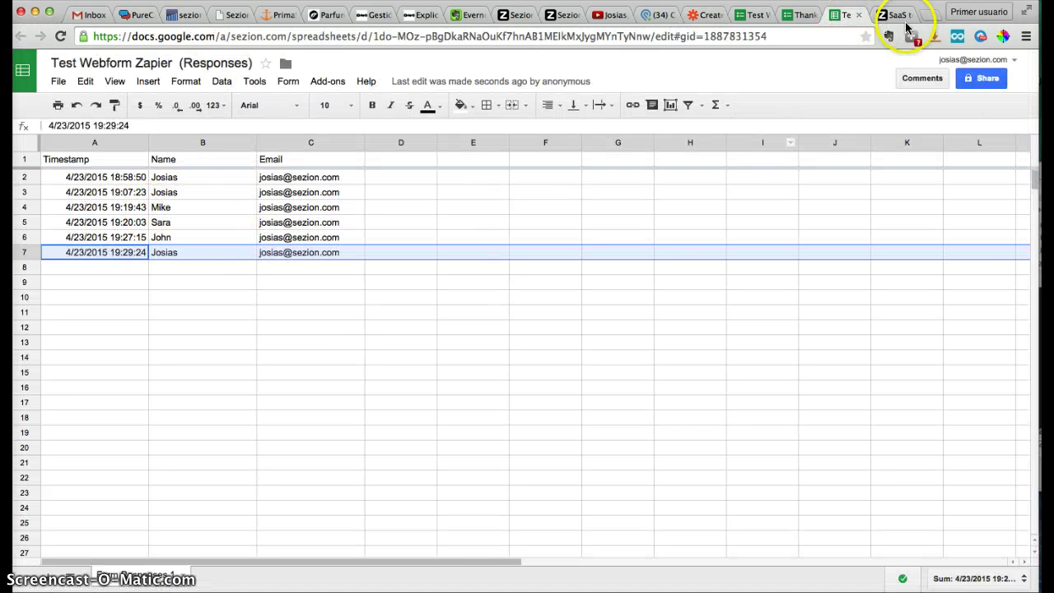
left_click(705, 15)
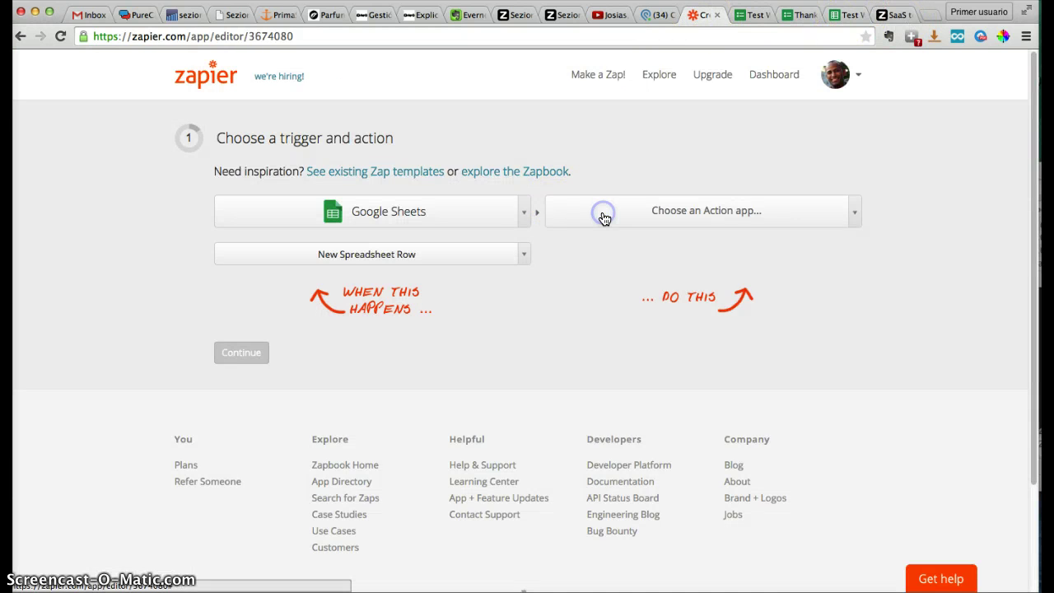
left_click(604, 216)
type("sez")
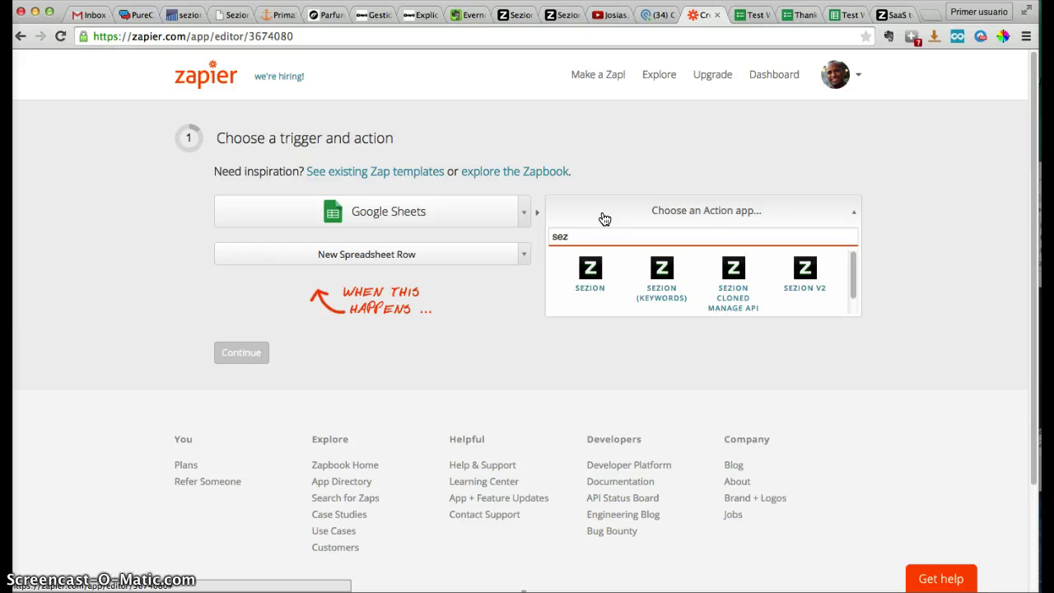
left_click(805, 276)
left_click(692, 253)
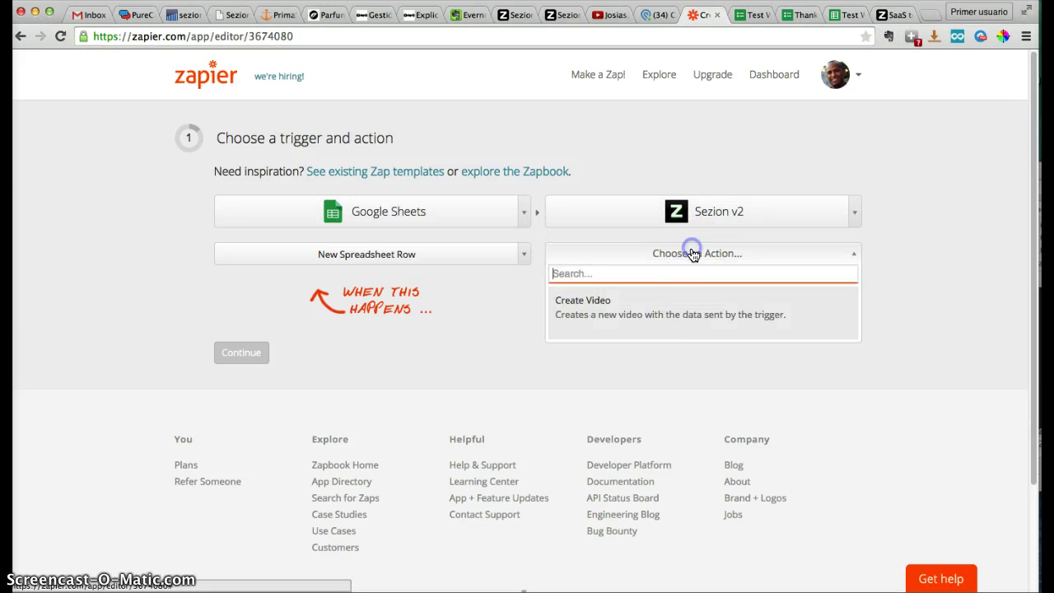
left_click(617, 322)
left_click(229, 347)
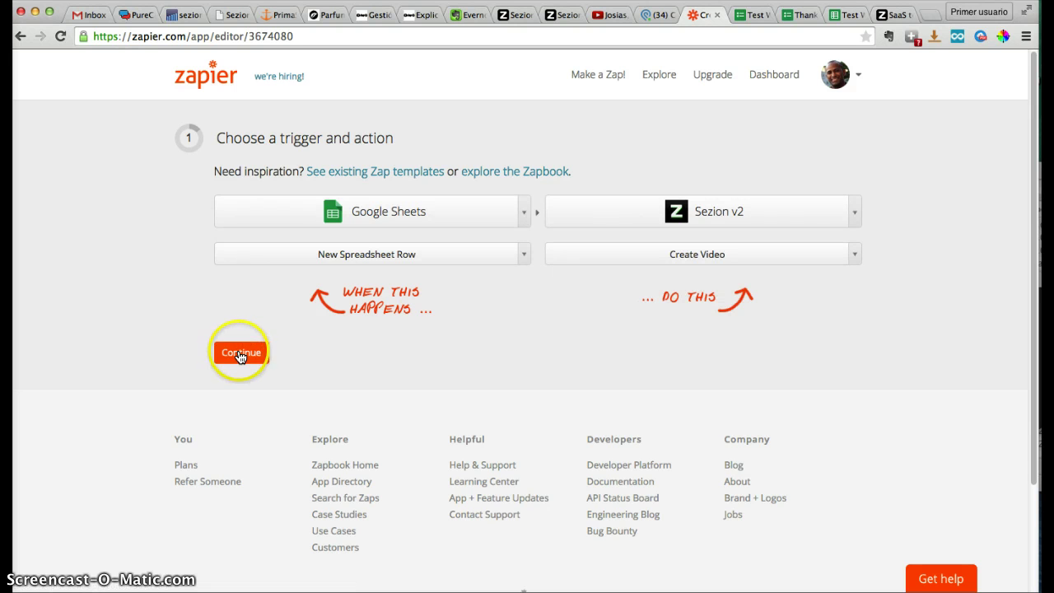
left_click(395, 175)
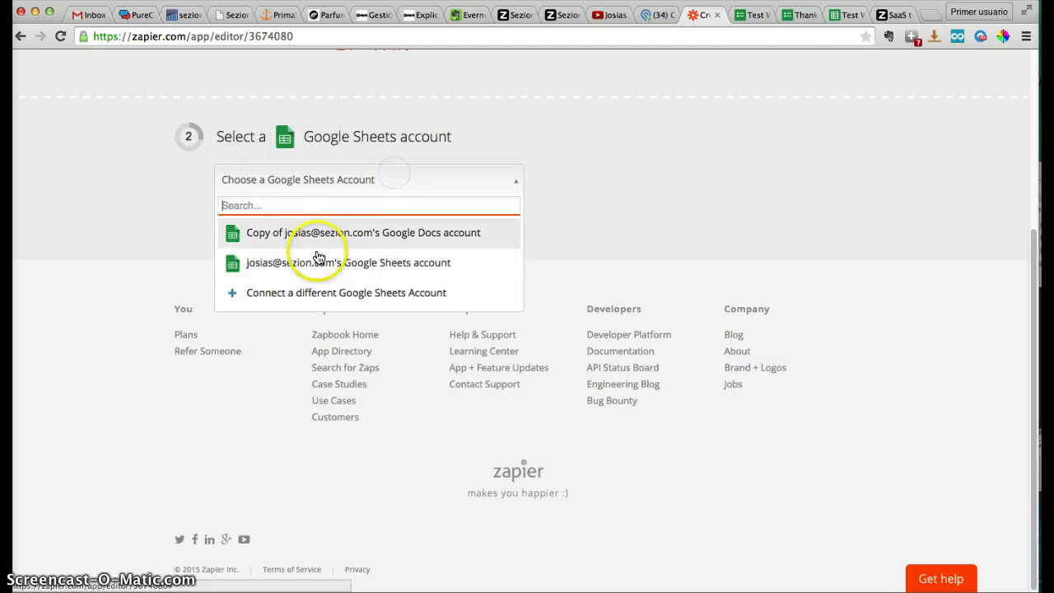
Select the user's Google Sheets account and verify it works
left_click(329, 262)
left_click(612, 188)
left_click(243, 226)
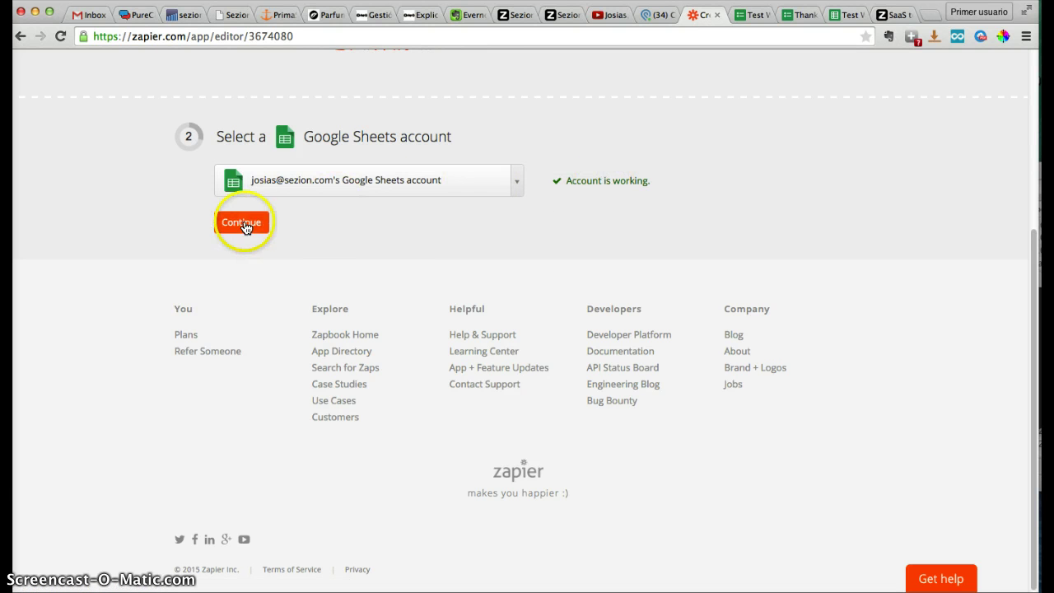
Select the Sezion v2 account and continue to the trigger filter step
left_click(325, 187)
left_click(317, 234)
left_click(245, 223)
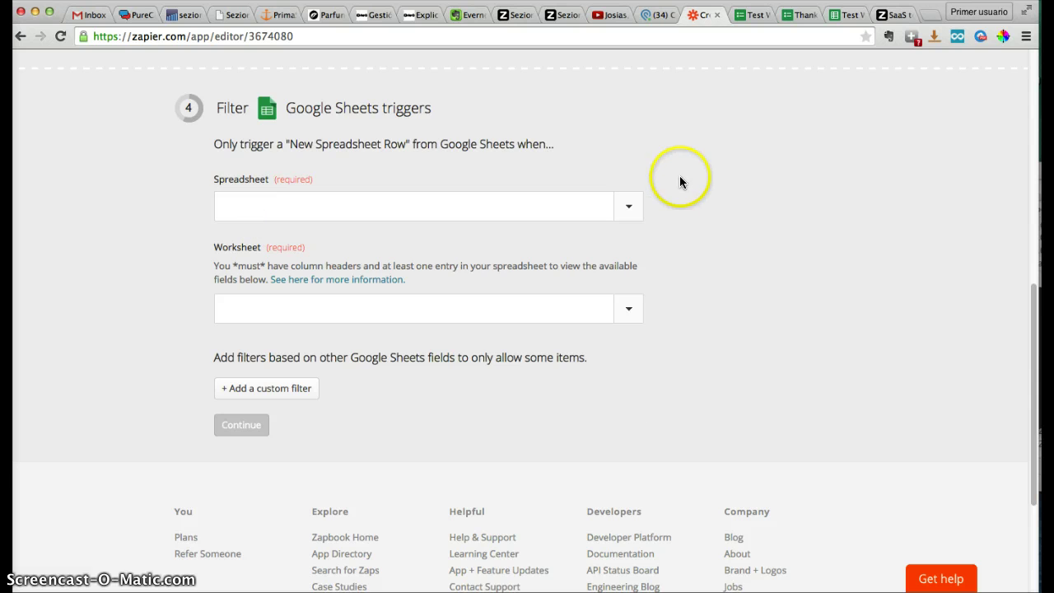
Set the trigger's Spreadsheet to Test Webform Zapier (Responses) and view that sheet
scroll(676, 179, "up", 5)
scroll(596, 116, "down", 2)
scroll(667, 305, "down", 2)
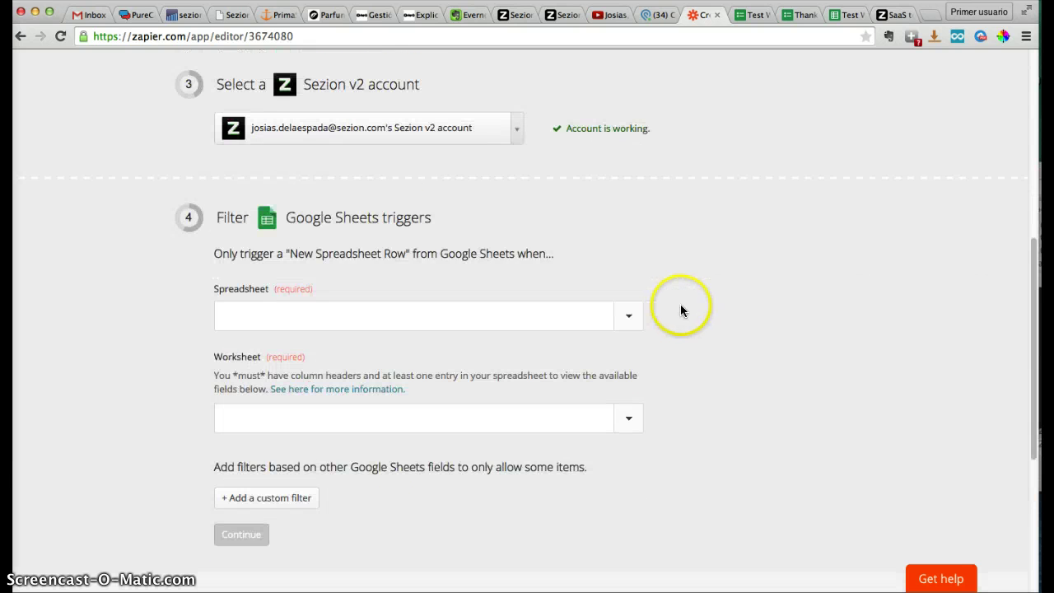
scroll(680, 309, "down", 1)
scroll(679, 303, "down", 2)
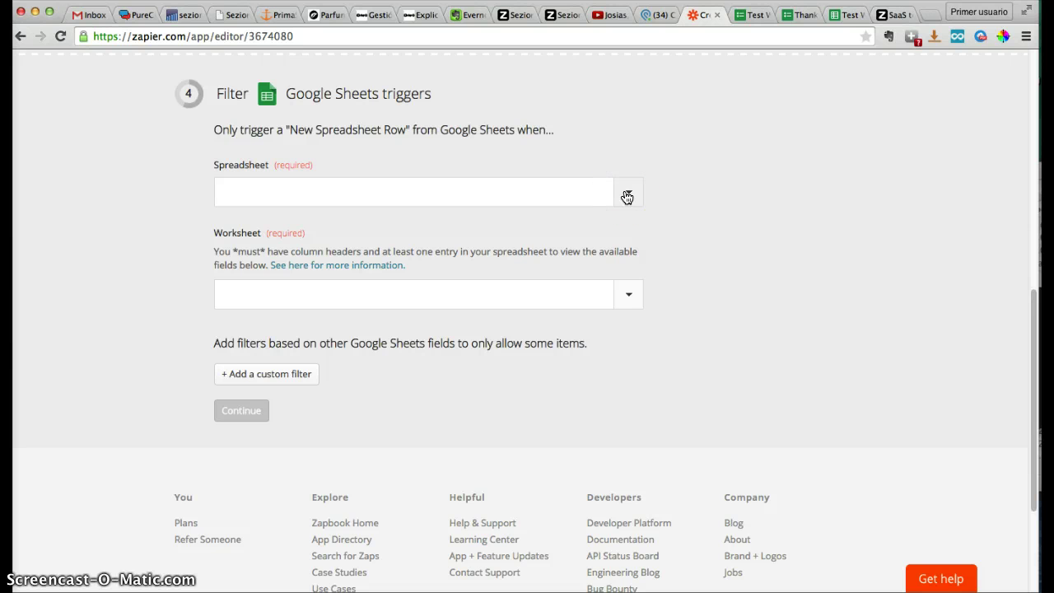
left_click(627, 197)
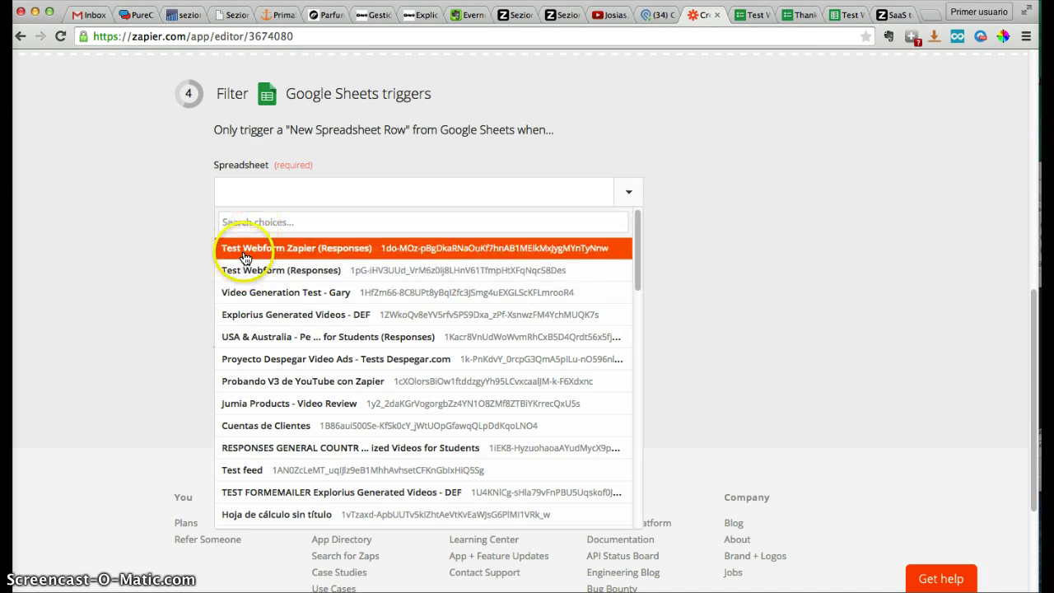
left_click(321, 256)
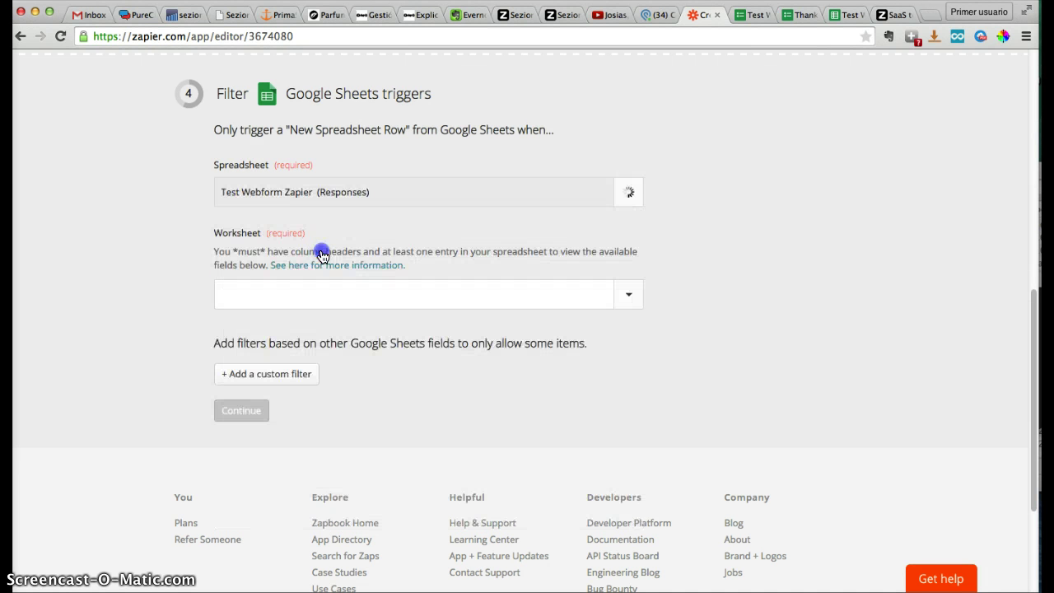
left_click(840, 17)
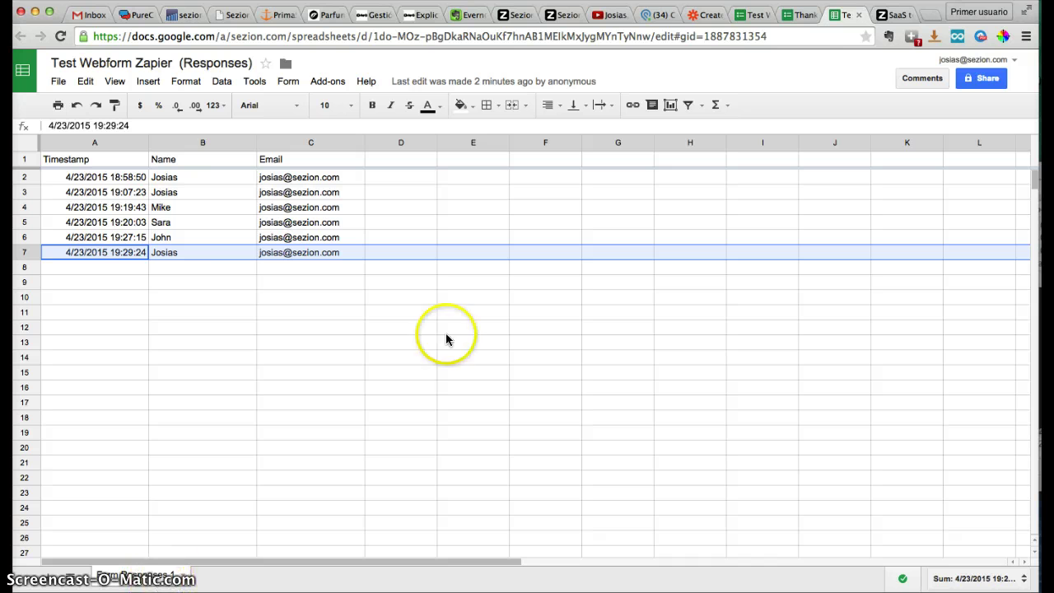
Set the Worksheet to Form Responses 1 and continue to the Sezion v2 match-up step
left_click(706, 15)
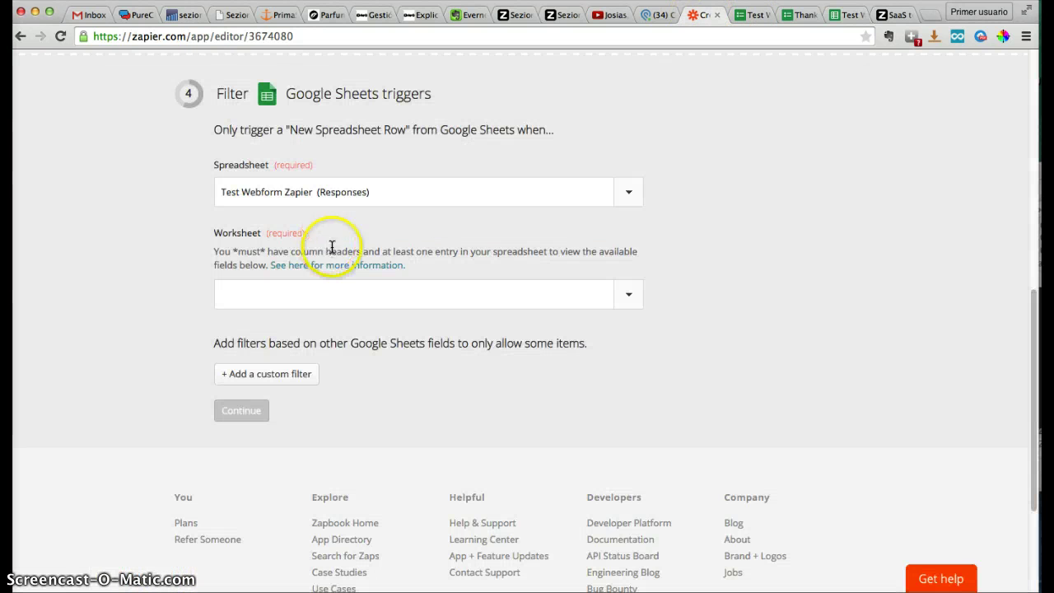
left_click(618, 290)
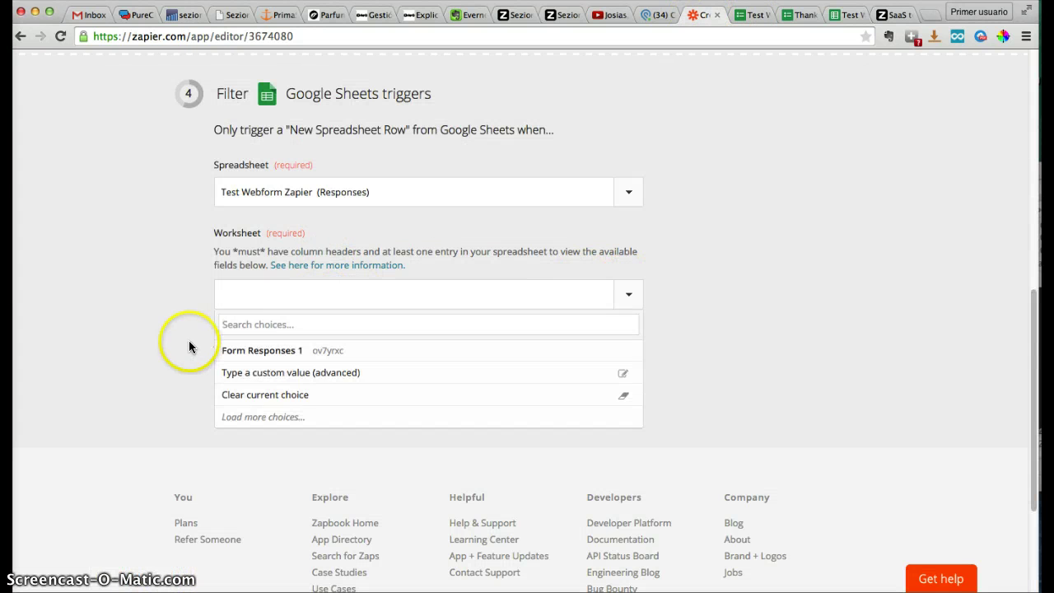
left_click(271, 353)
left_click(257, 414)
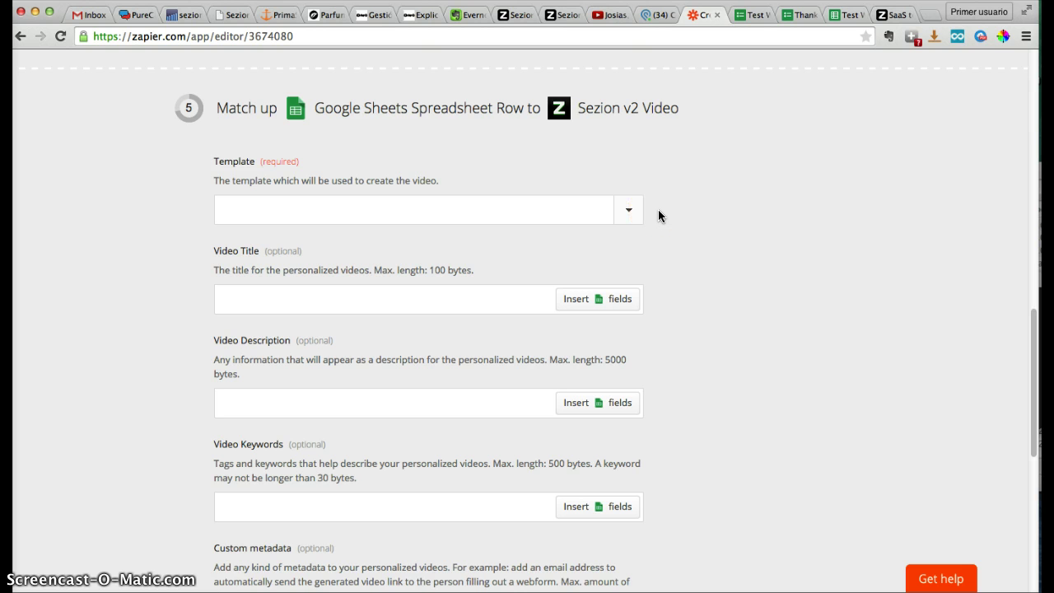
left_click(513, 17)
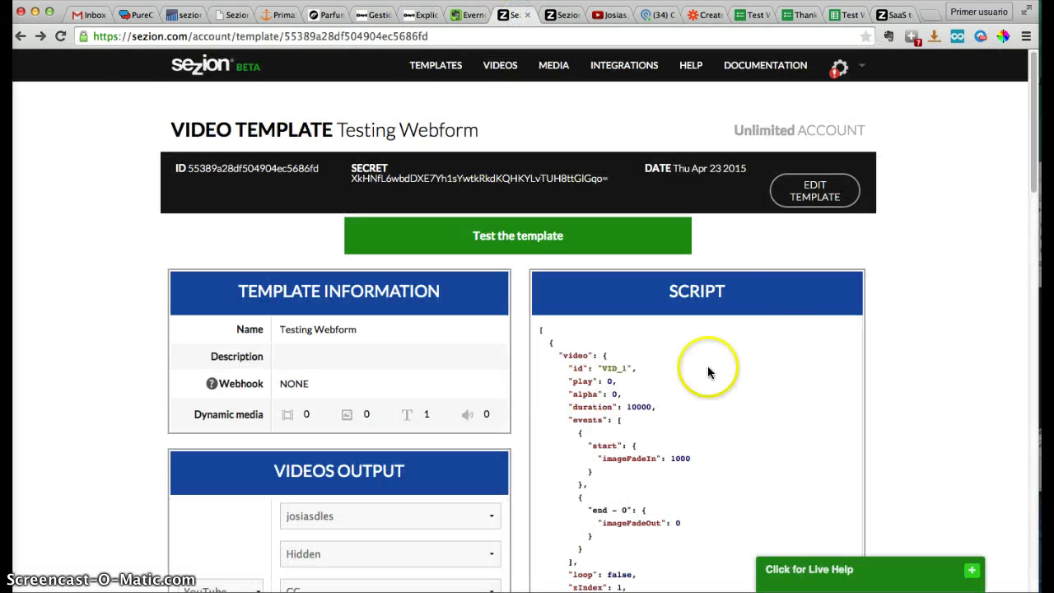
Review the Testing Webform template script, with video VID_1 and text layers TXT_1 and TXT_2
scroll(894, 293, "down", 15)
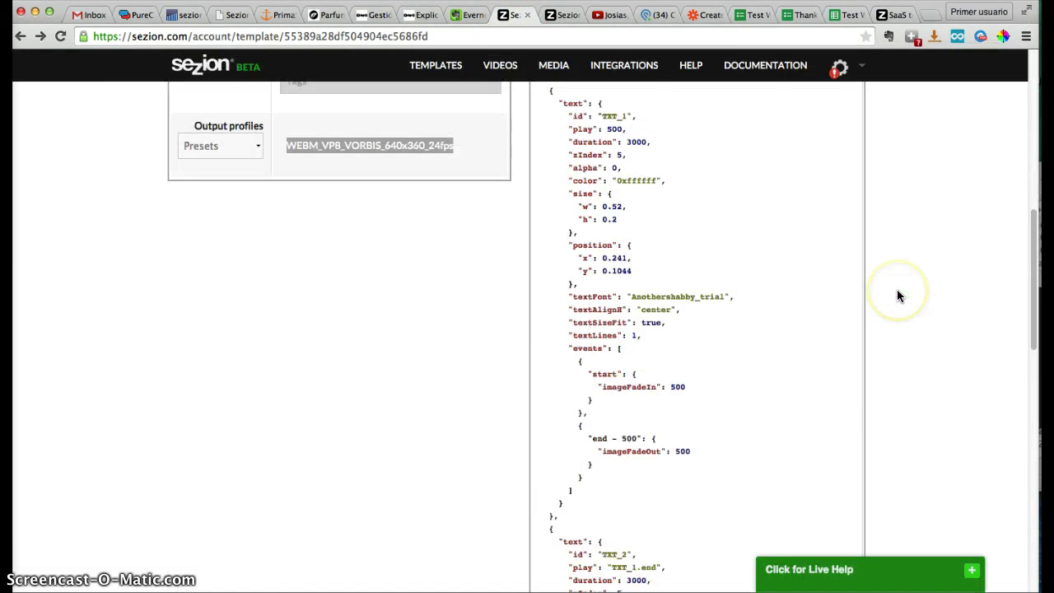
scroll(898, 295, "up", 15)
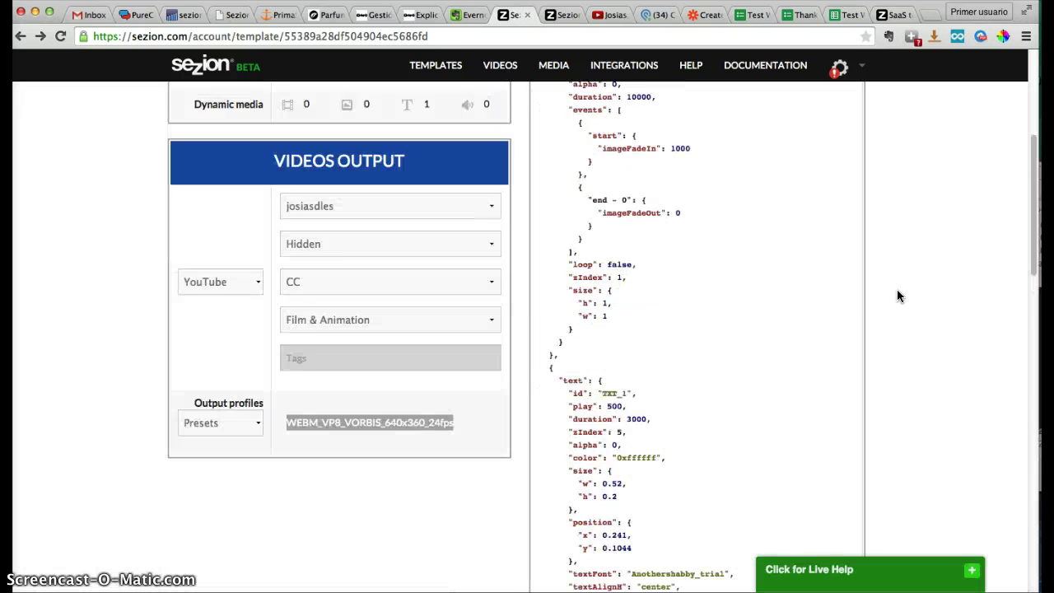
left_click(832, 298)
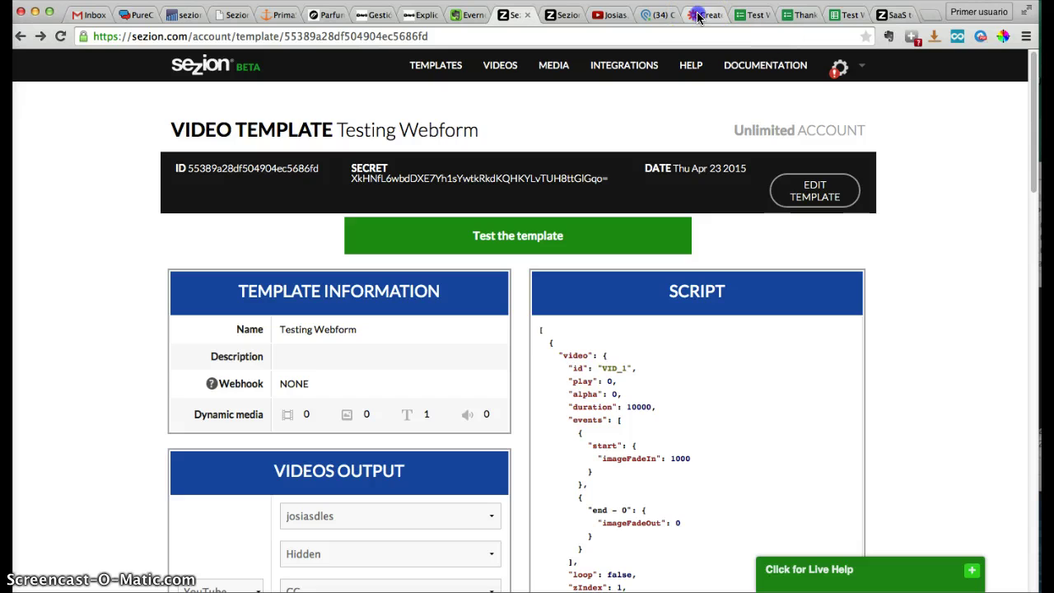
left_click(698, 16)
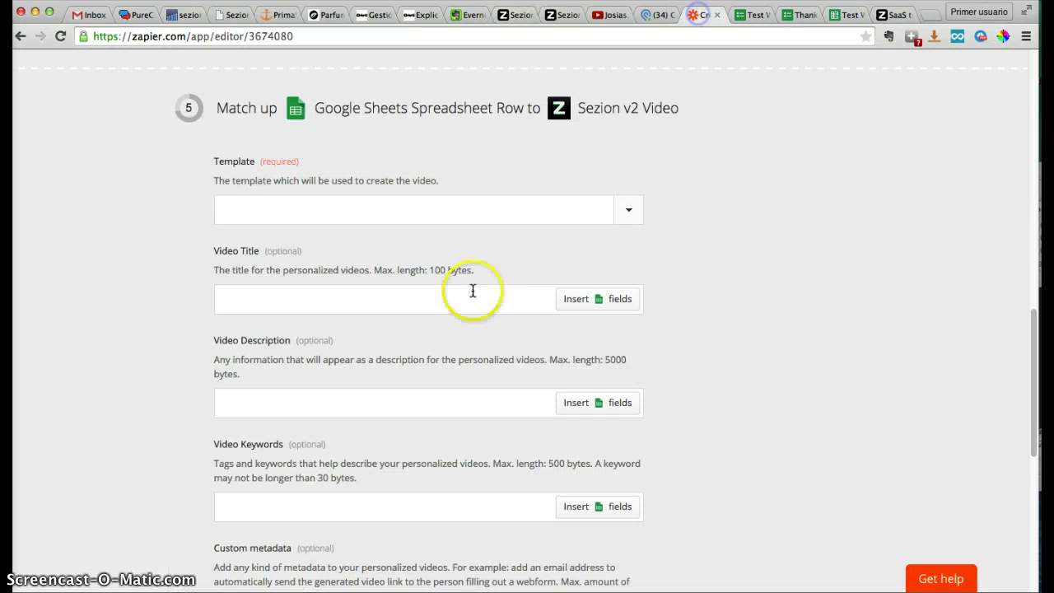
Choose Testing Webform from the Sezion template list
left_click(619, 206)
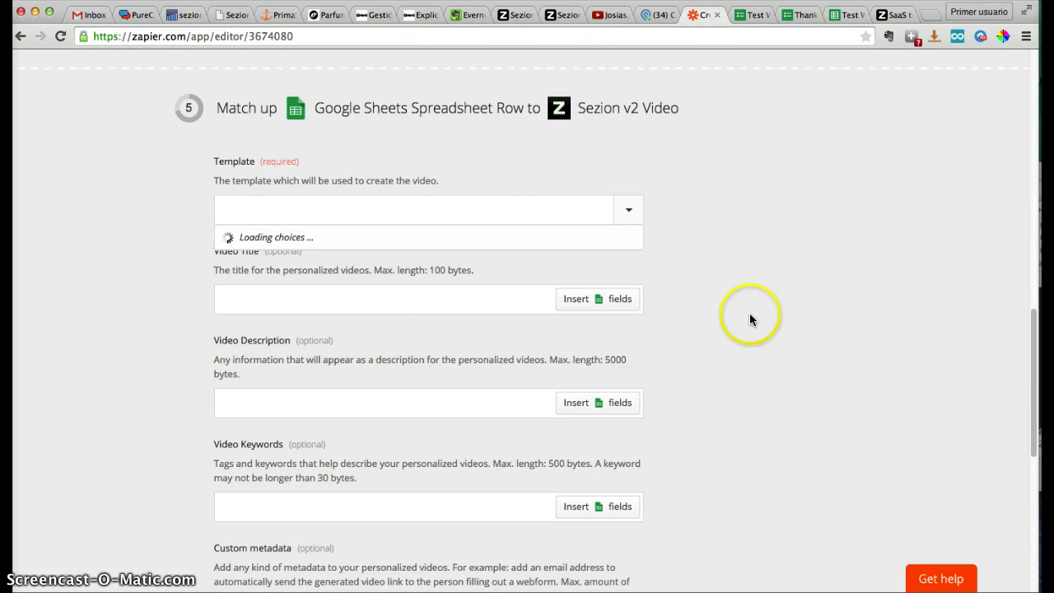
scroll(404, 400, "down", 10)
scroll(356, 411, "down", 5)
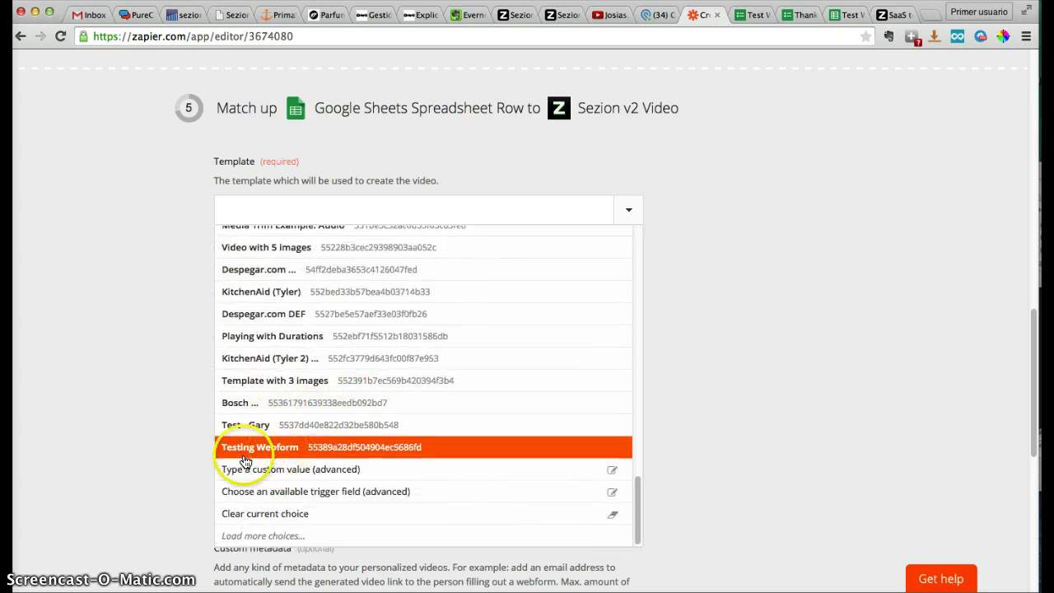
left_click(280, 454)
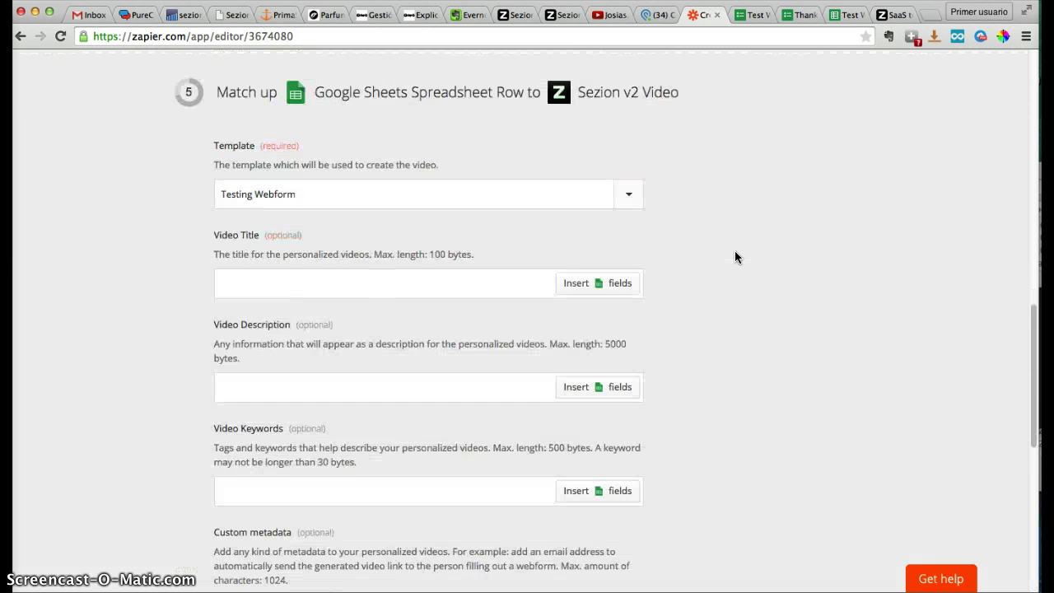
Review the remaining Video fields, including the new required TXT_1 dynamic media field
scroll(725, 259, "down", 1)
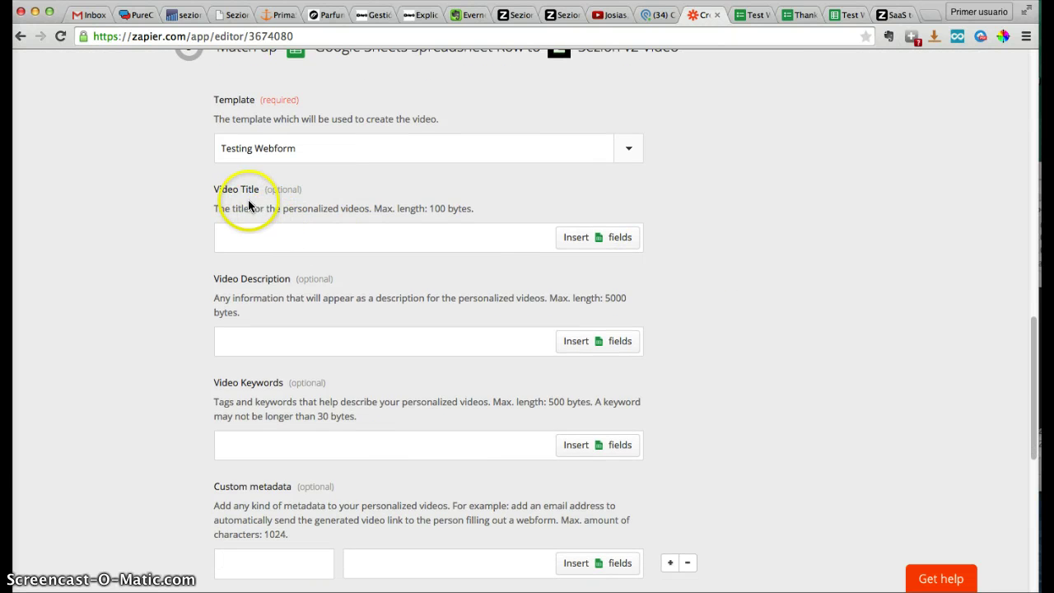
left_click(246, 231)
left_click(248, 238)
scroll(248, 239, "down", 1)
left_click(245, 193)
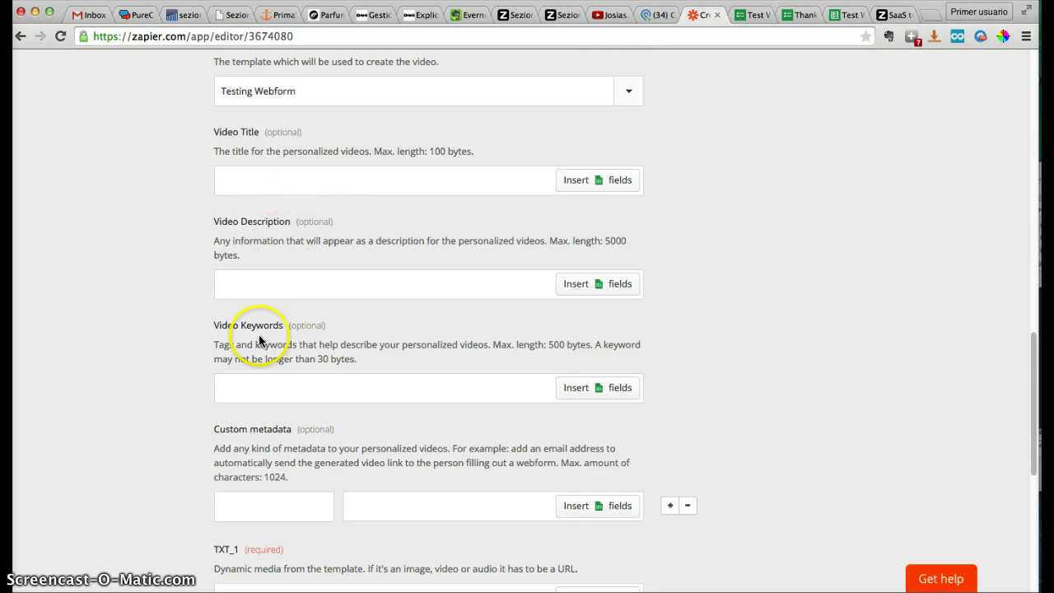
scroll(252, 426, "down", 3)
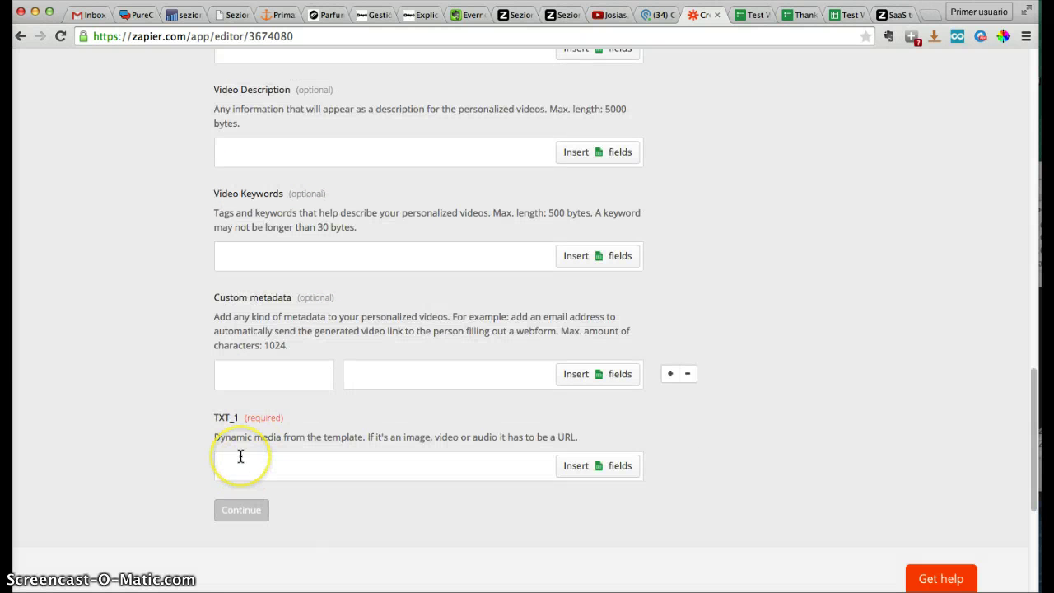
left_click(237, 455)
left_click_drag(220, 435, 288, 438)
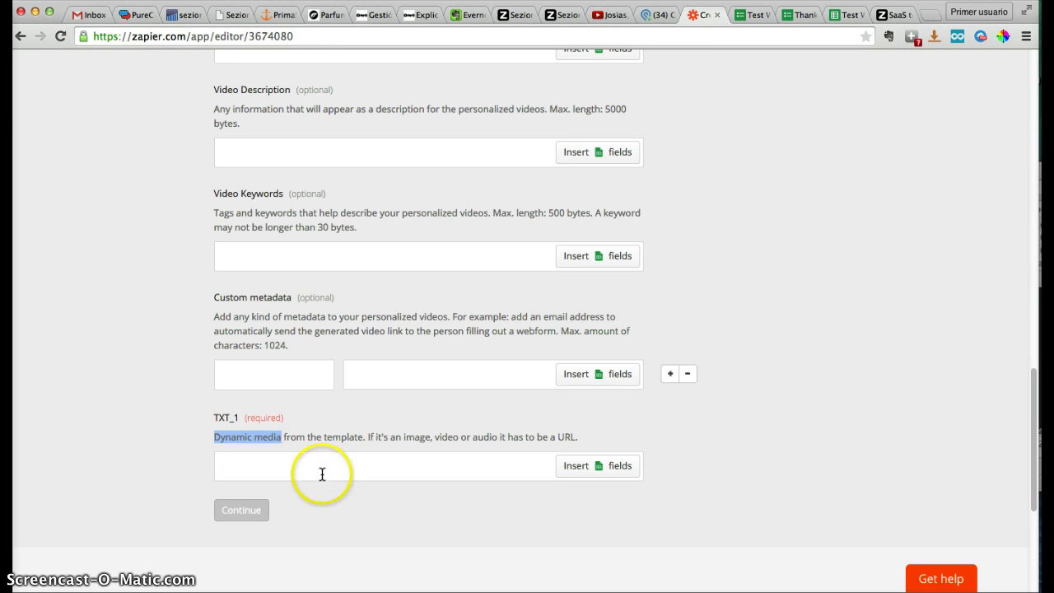
scroll(322, 473, "up", 5)
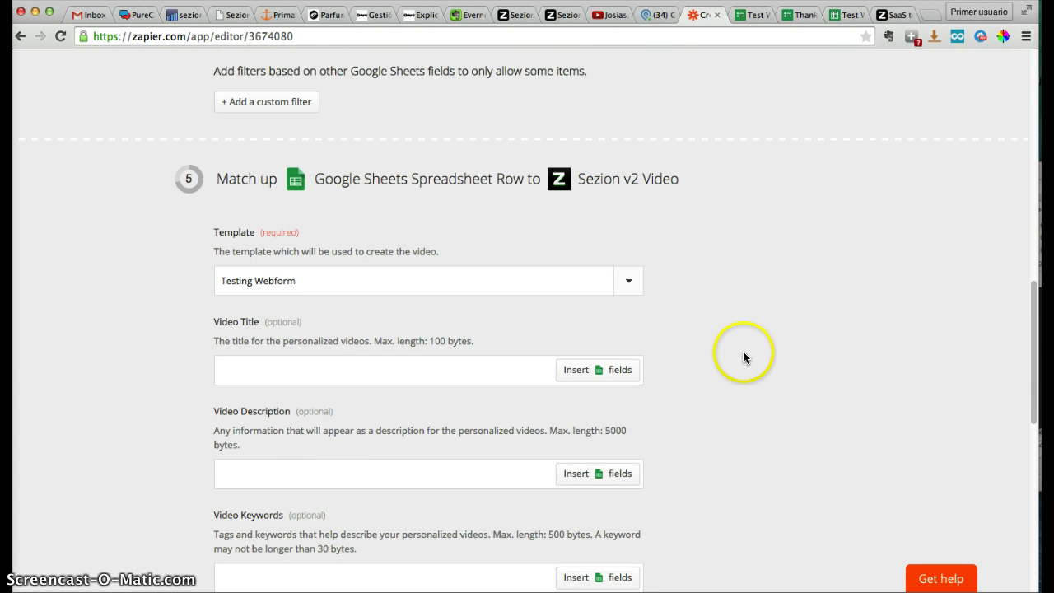
Make the Video Title the sheet's name field followed by ', testing is good!'
scroll(494, 325, "down", 1)
left_click(464, 346)
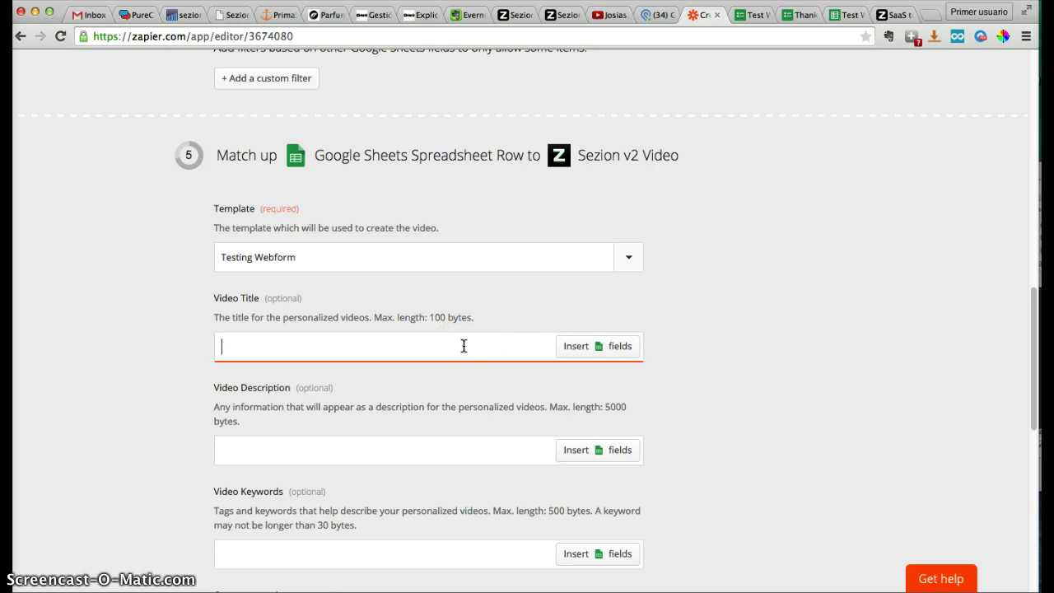
left_click(578, 352)
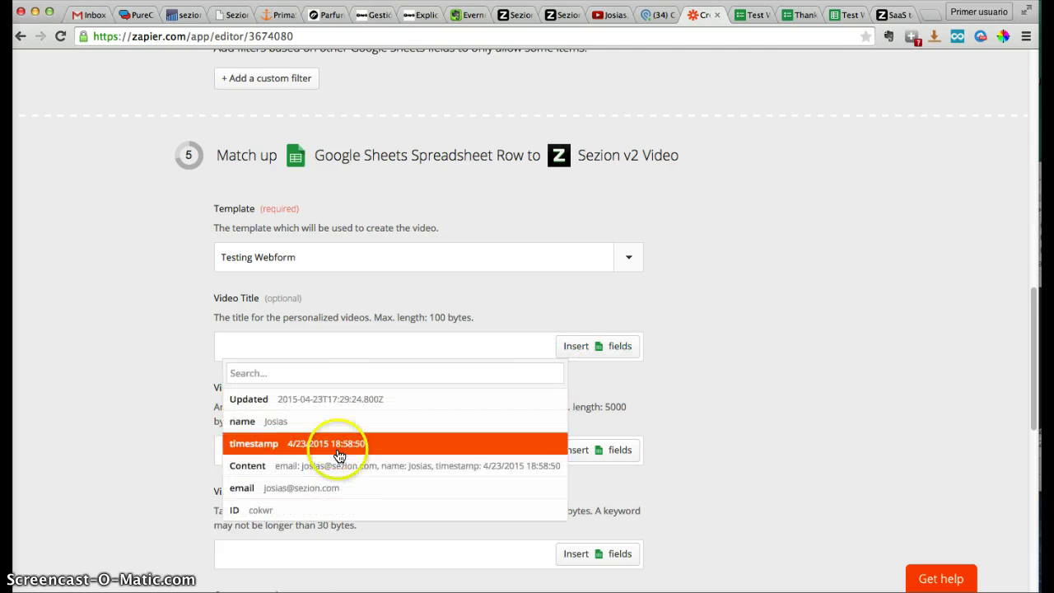
left_click(848, 23)
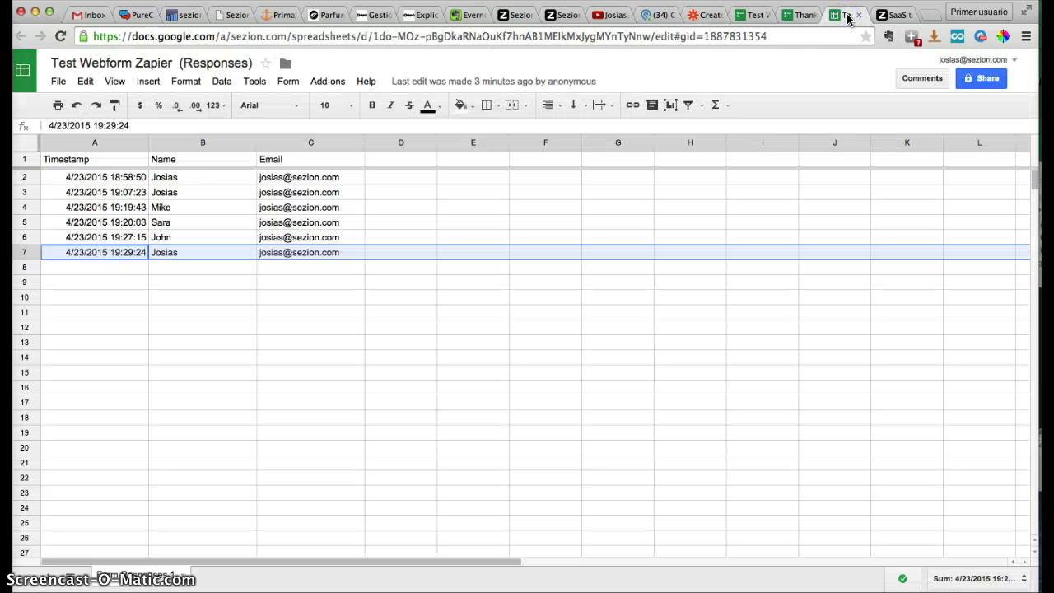
left_click(698, 19)
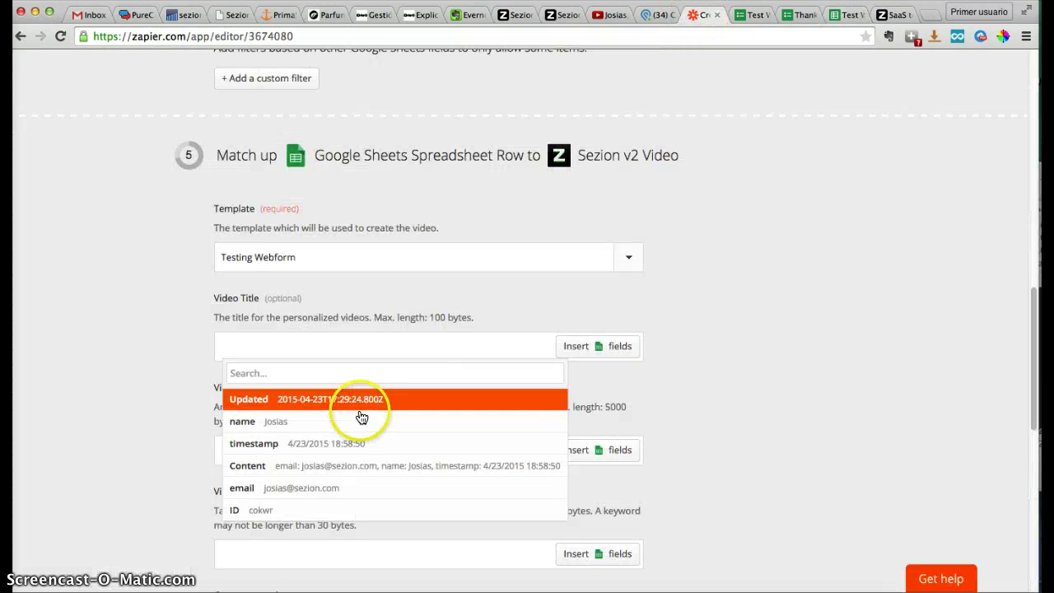
left_click(242, 422)
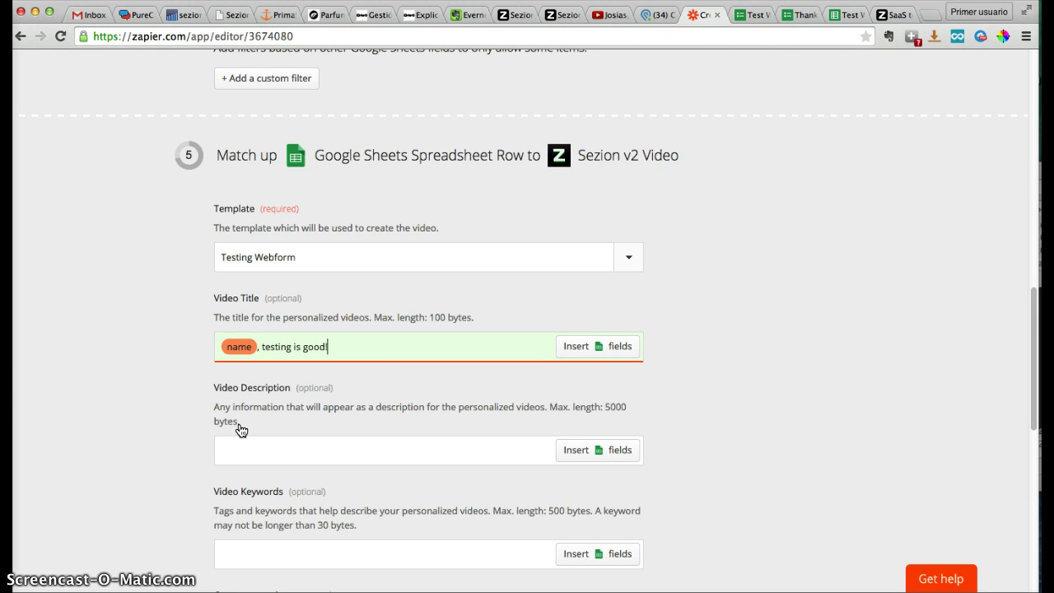
scroll(730, 366, "down", 3)
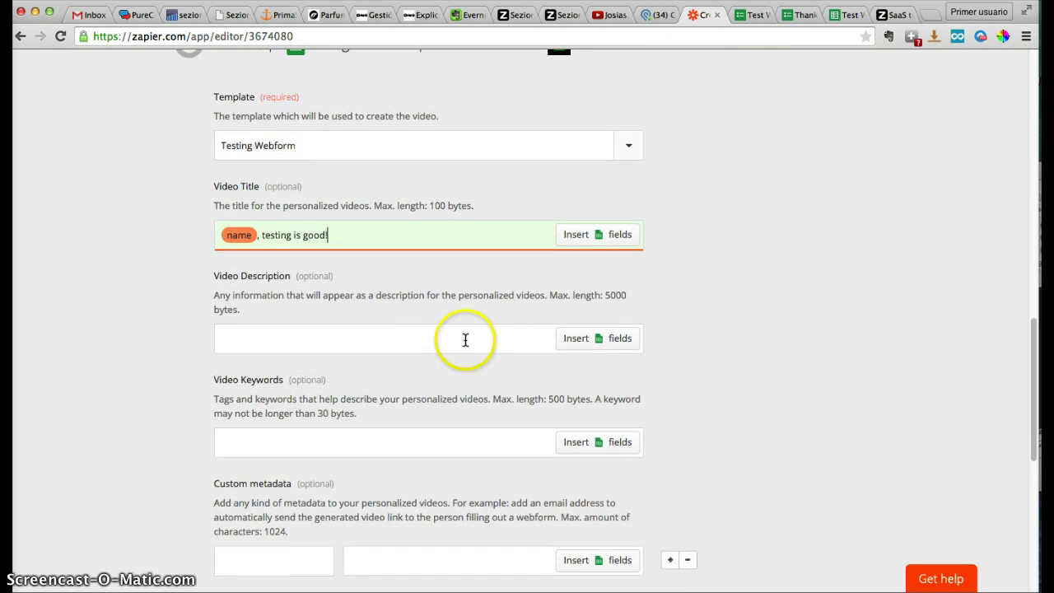
Set Video Description to 'Testing is good, ' followed by the sheet's name field and '!'
left_click(494, 342)
type("T")
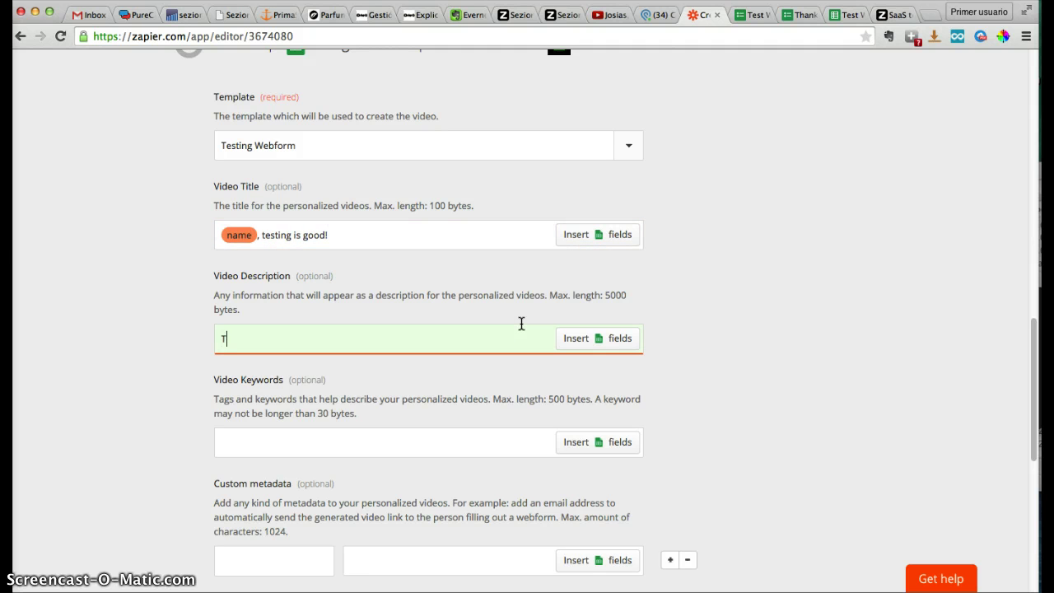
type("esting is good,")
left_click(583, 338)
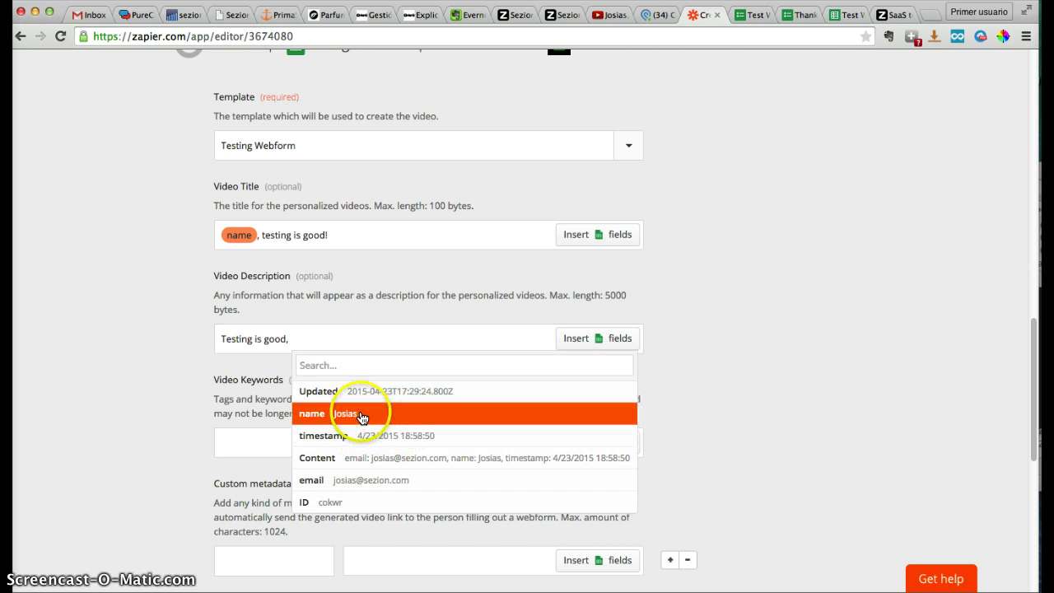
left_click(360, 416)
type("!")
Enter 'seziontv, sezion, video' as the Video Keywords
scroll(614, 387, "down", 2)
scroll(626, 385, "down", 2)
left_click(511, 328)
type("sezion")
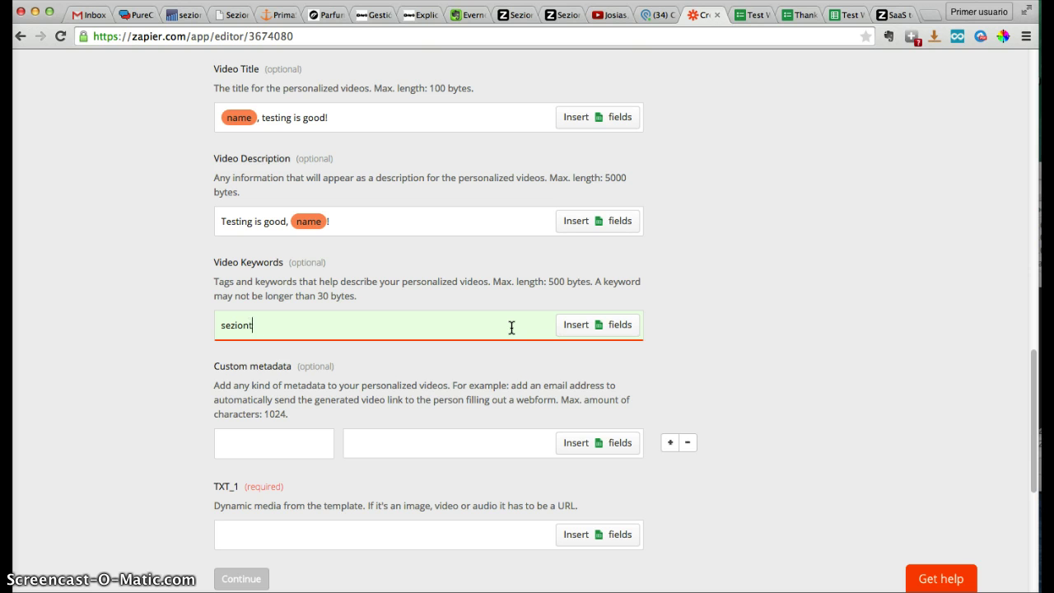
type("tv, sezion, video")
Move down to the Custom metadata section and focus its key box
scroll(628, 337, "down", 1)
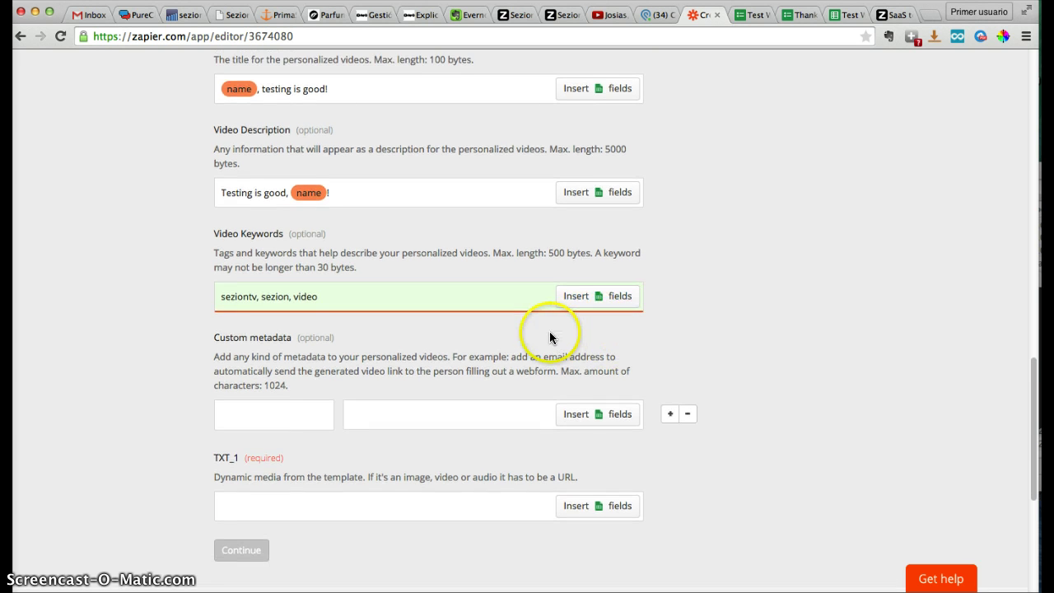
scroll(551, 338, "down", 3)
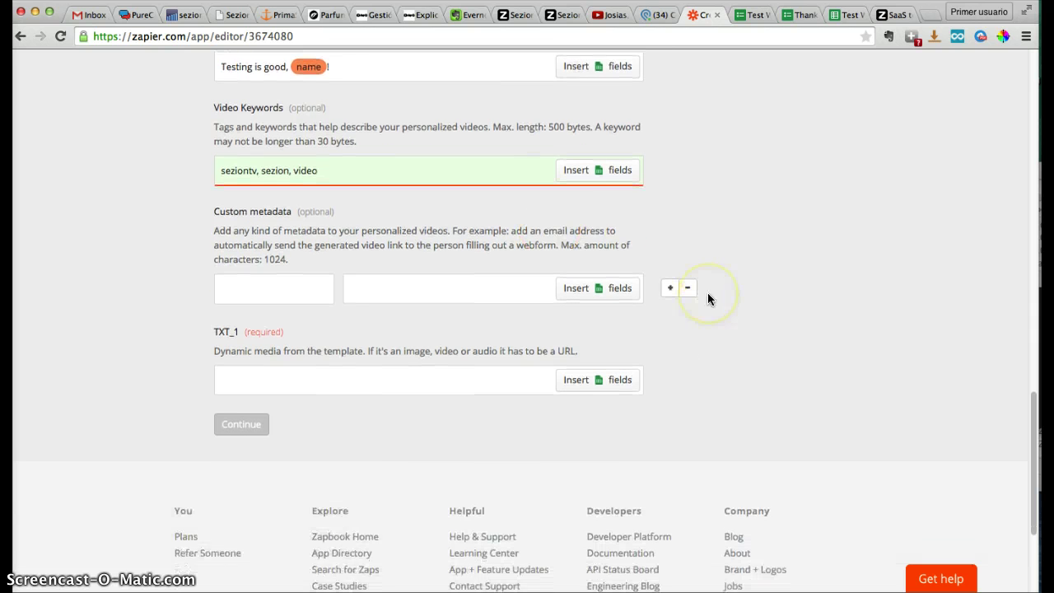
scroll(707, 294, "down", 1)
left_click_drag(213, 188, 290, 190)
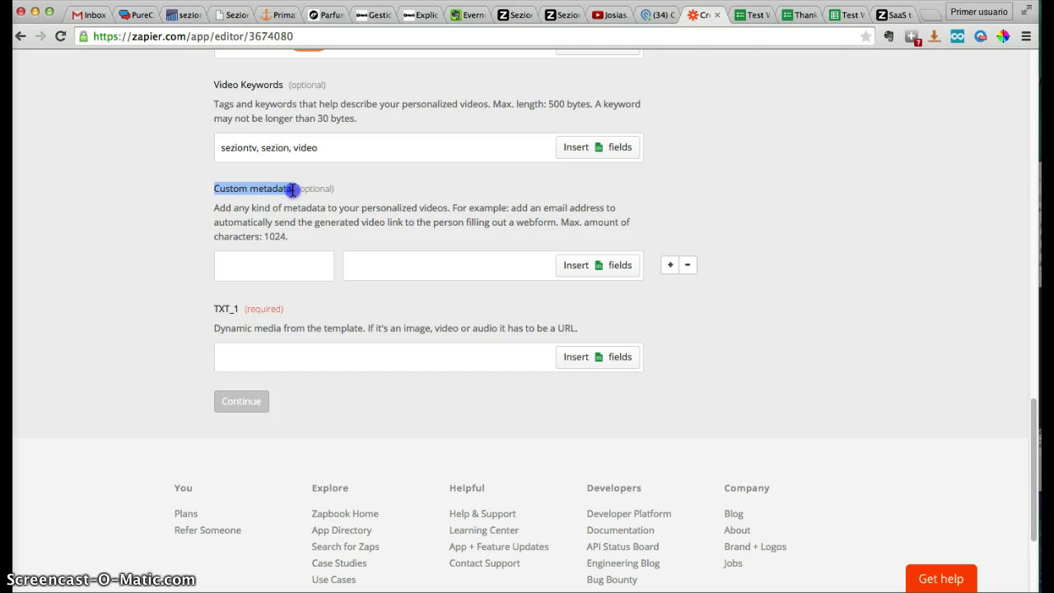
left_click(297, 207)
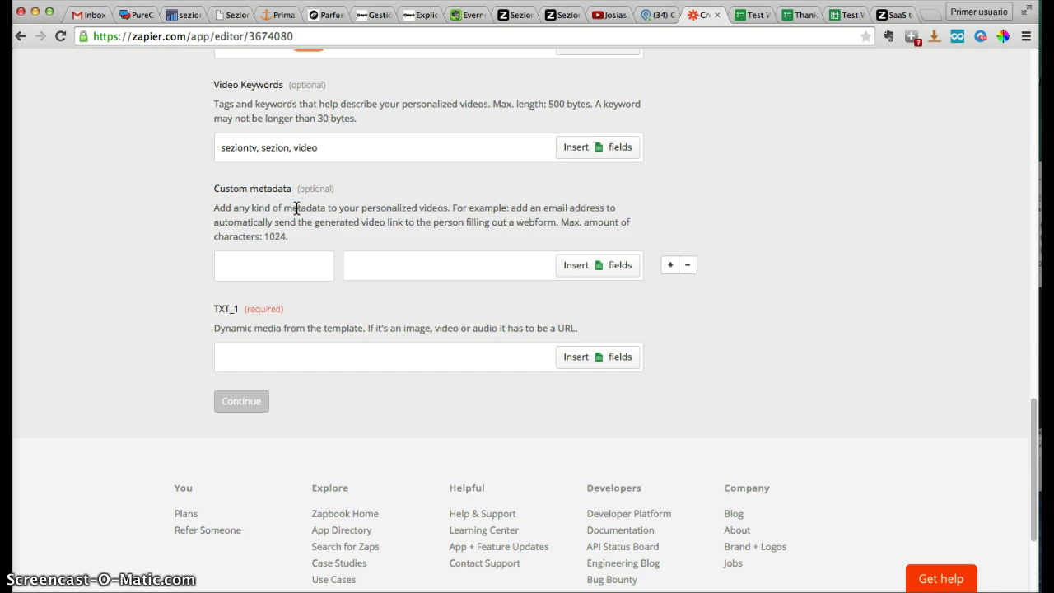
left_click(314, 266)
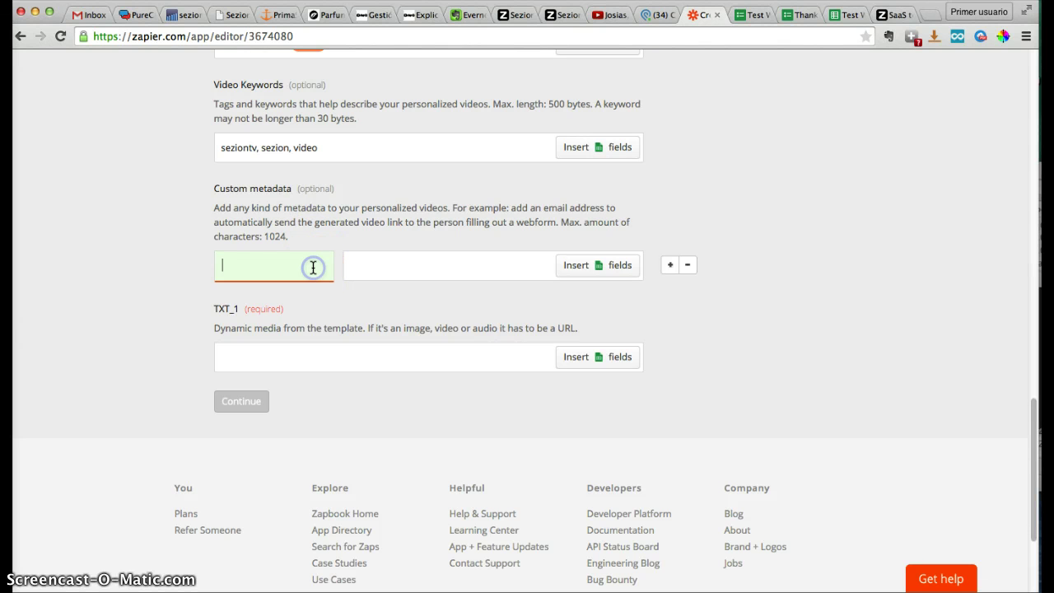
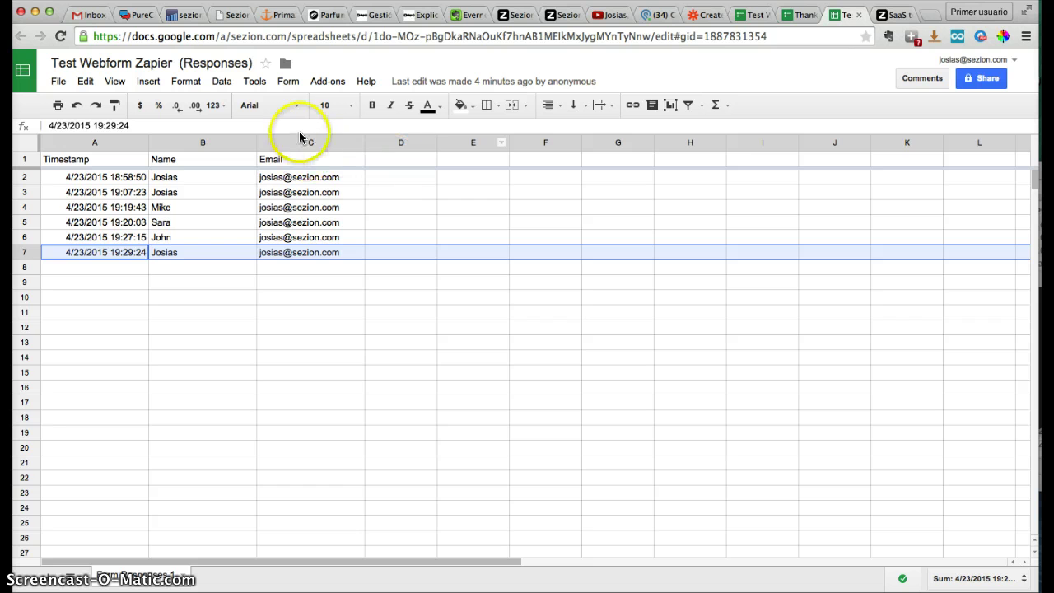
left_click(301, 143)
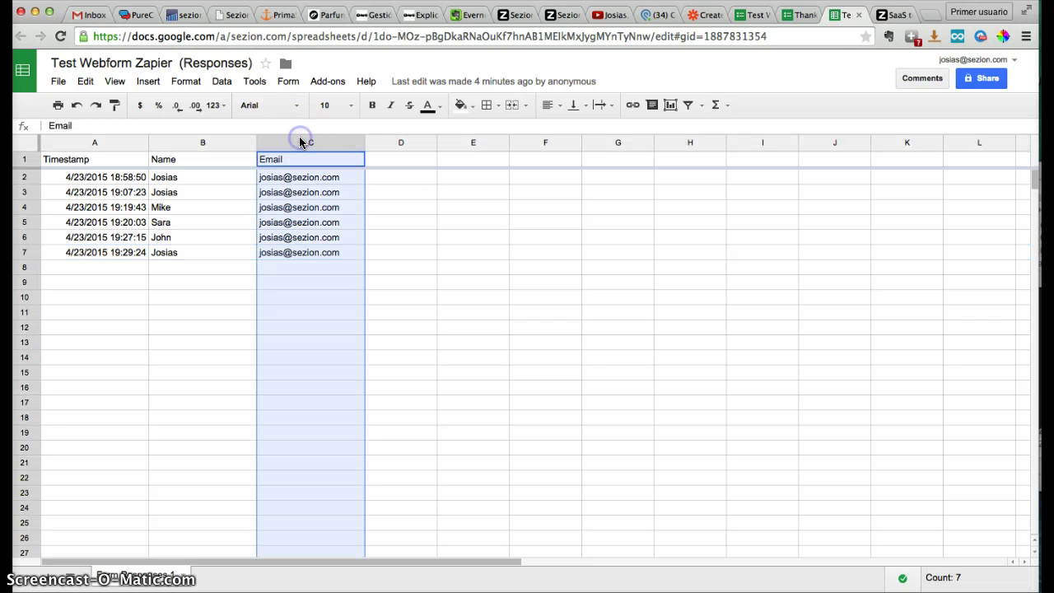
left_click(218, 146)
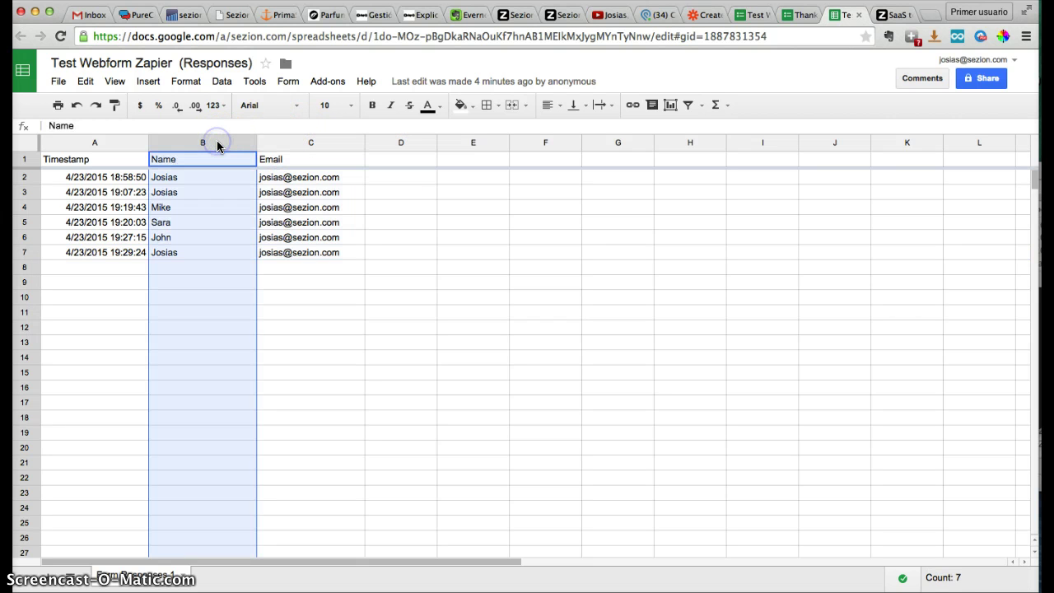
left_click_drag(218, 146, 280, 144)
left_click(280, 144)
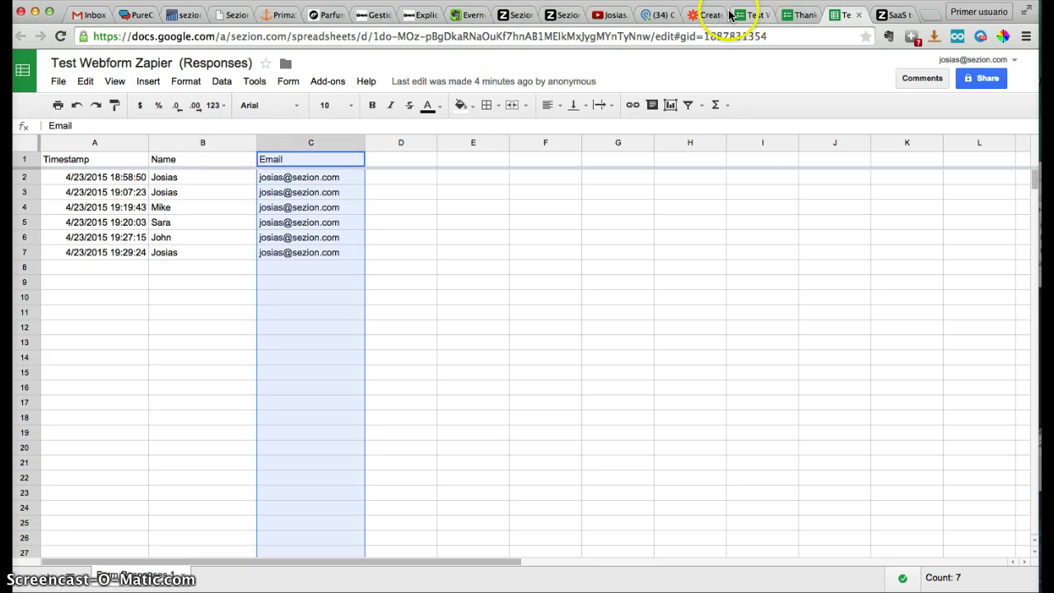
Add a second custom metadata row and name it Timestamp
left_click(694, 17)
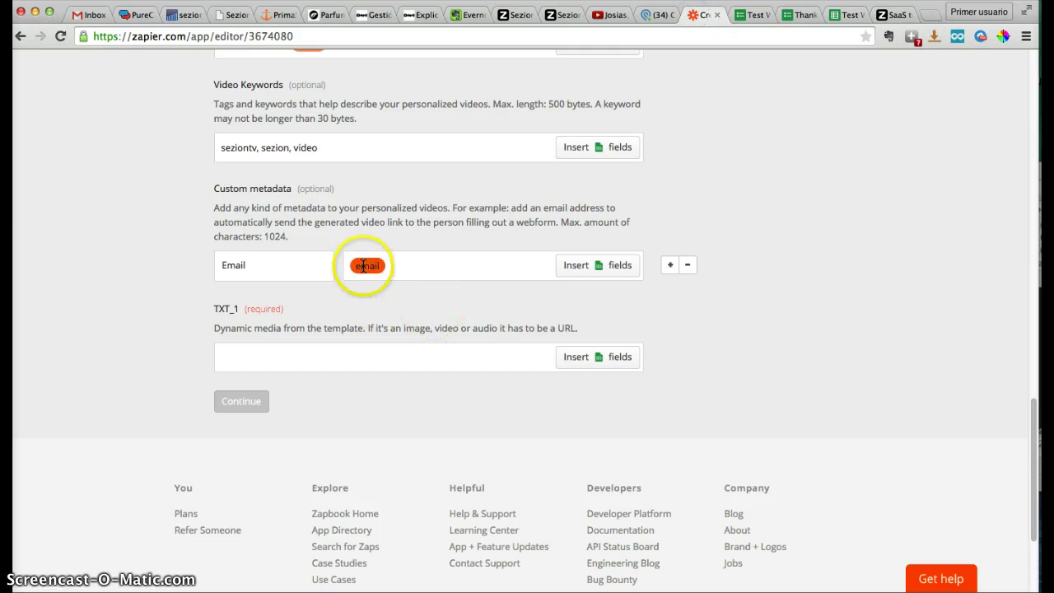
scroll(733, 278, "down", 2)
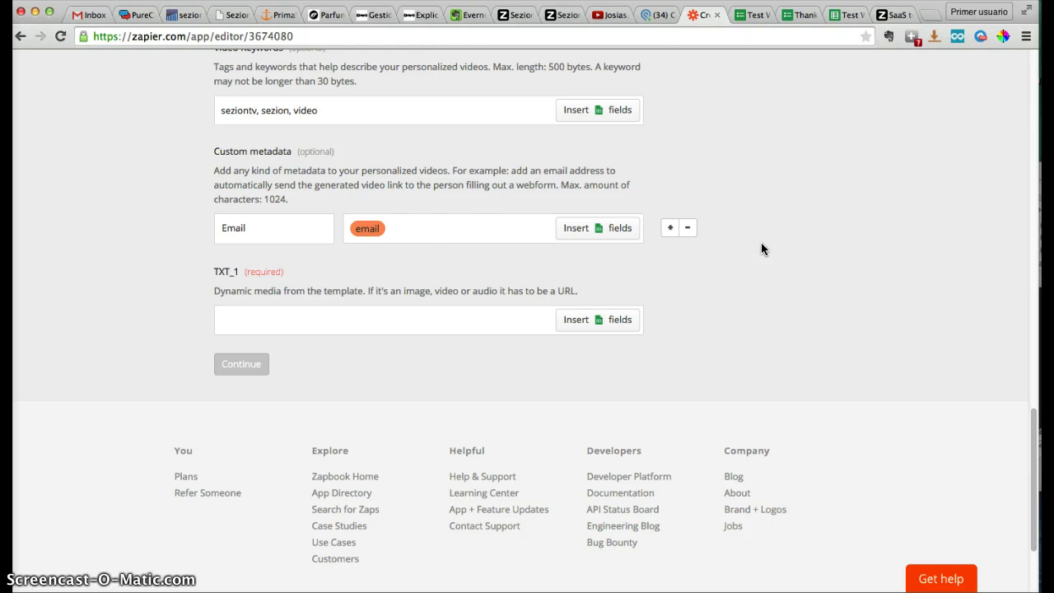
left_click(377, 232)
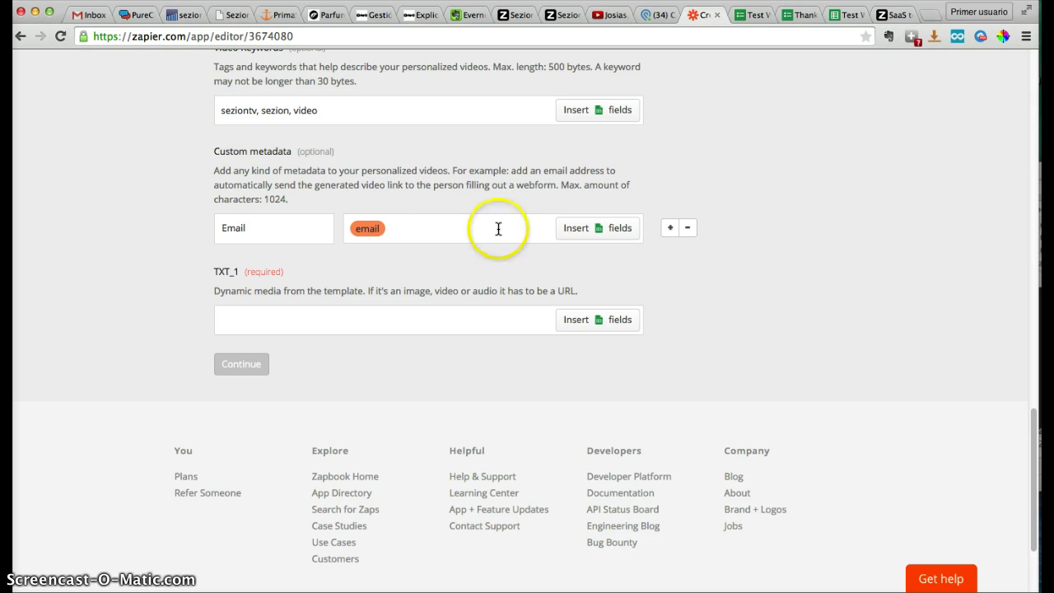
scroll(700, 235, "down", 1)
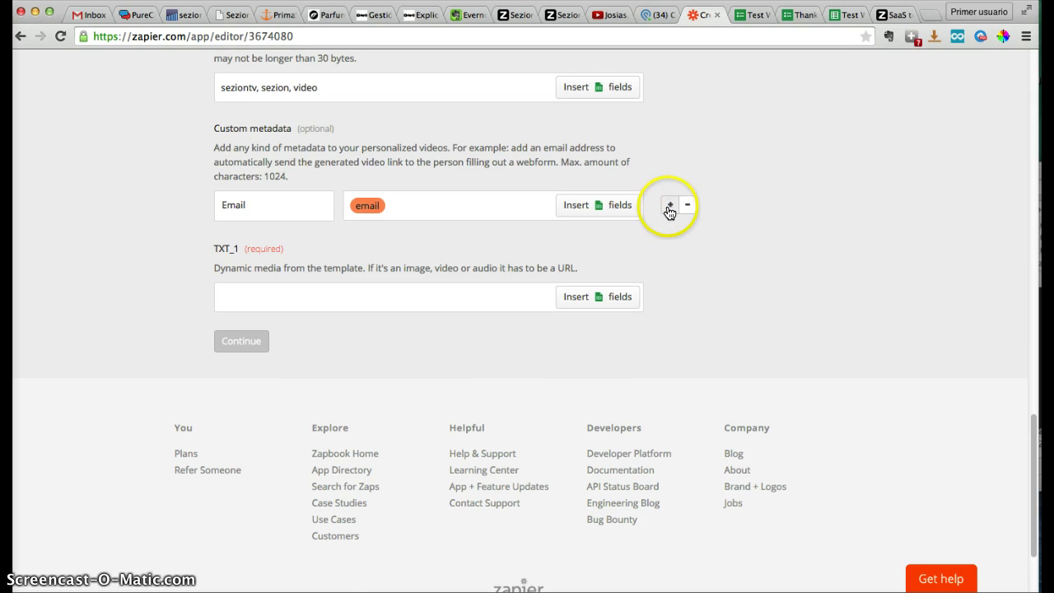
left_click(670, 206)
left_click(255, 247)
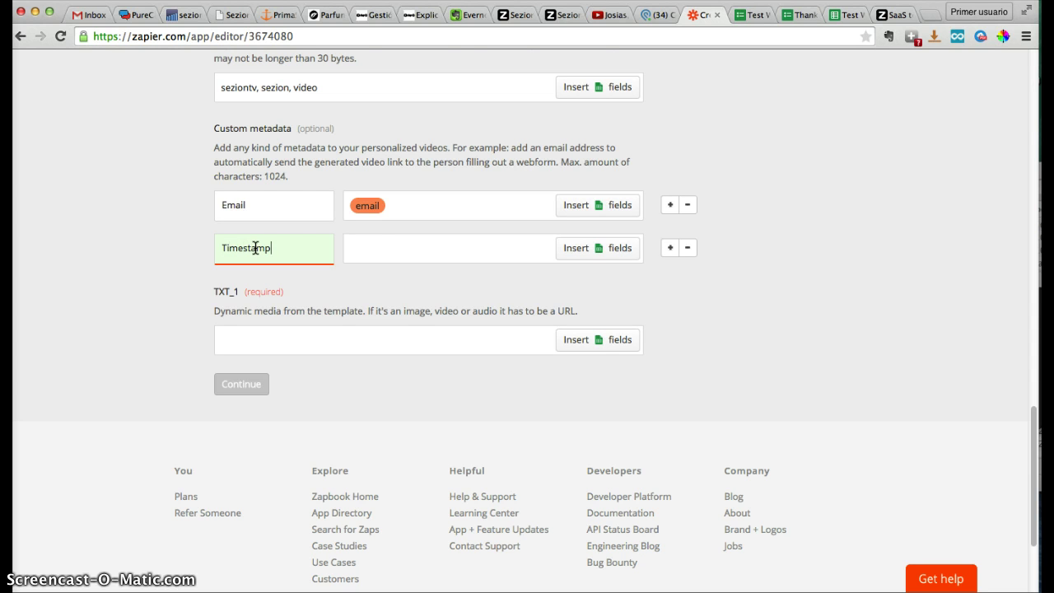
Map the sheet's timestamp field into the Timestamp entry and remove the extra empty row
left_click(565, 253)
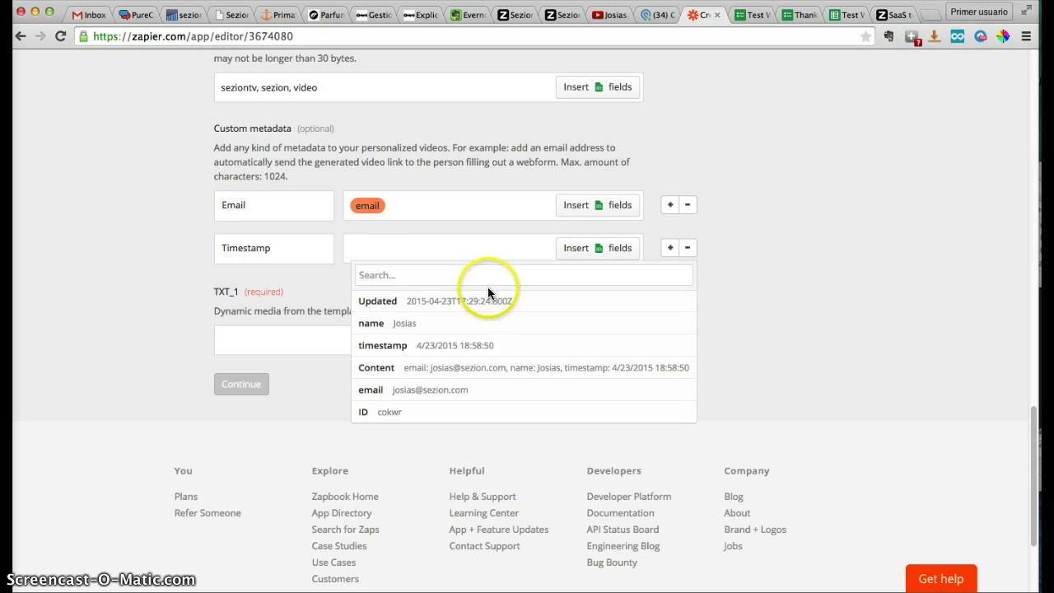
left_click(391, 350)
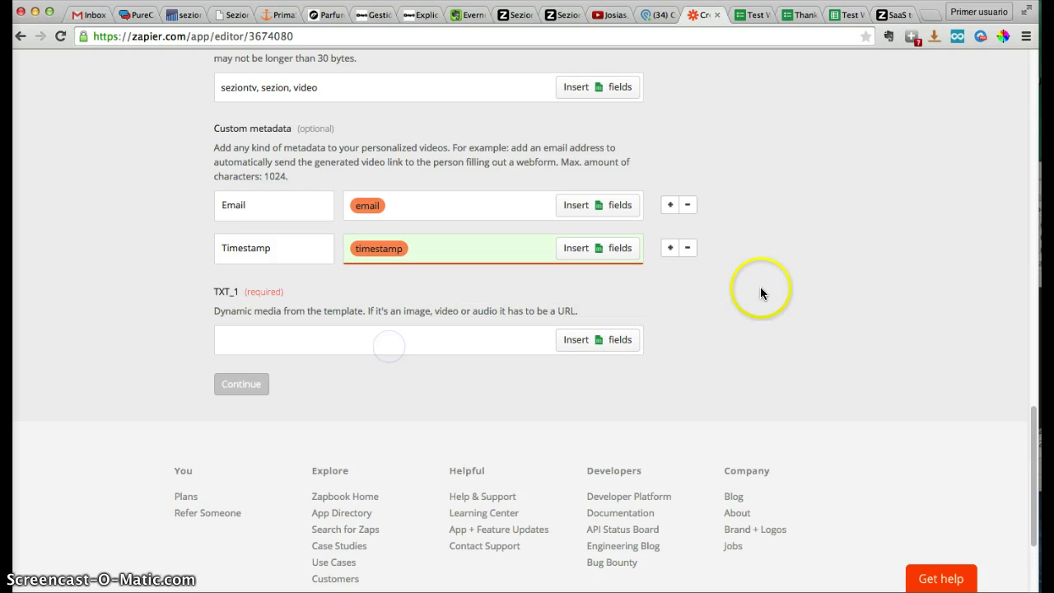
scroll(787, 301, "down", 1)
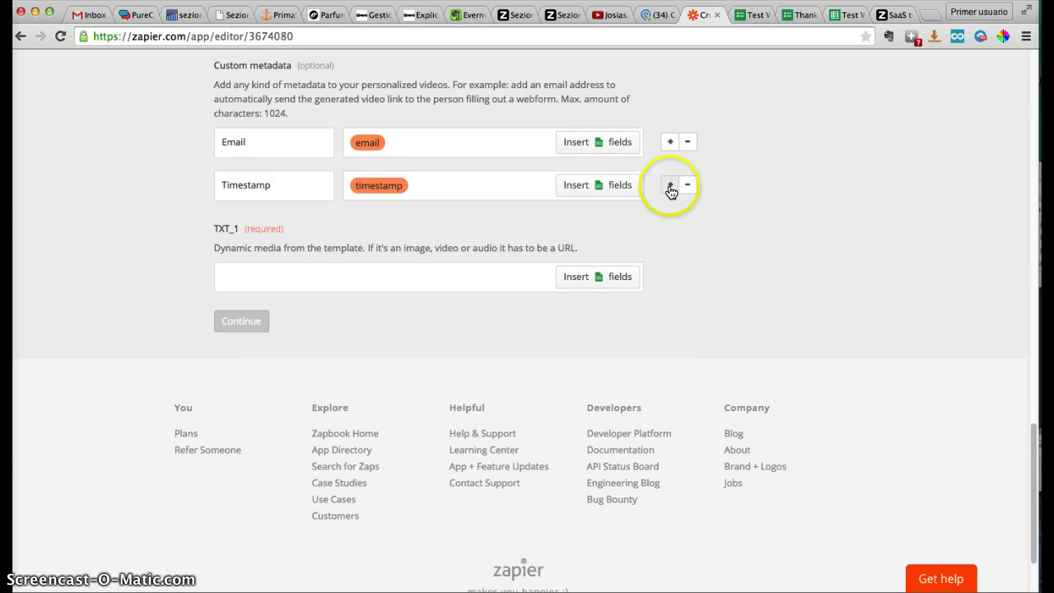
left_click(669, 185)
left_click(690, 230)
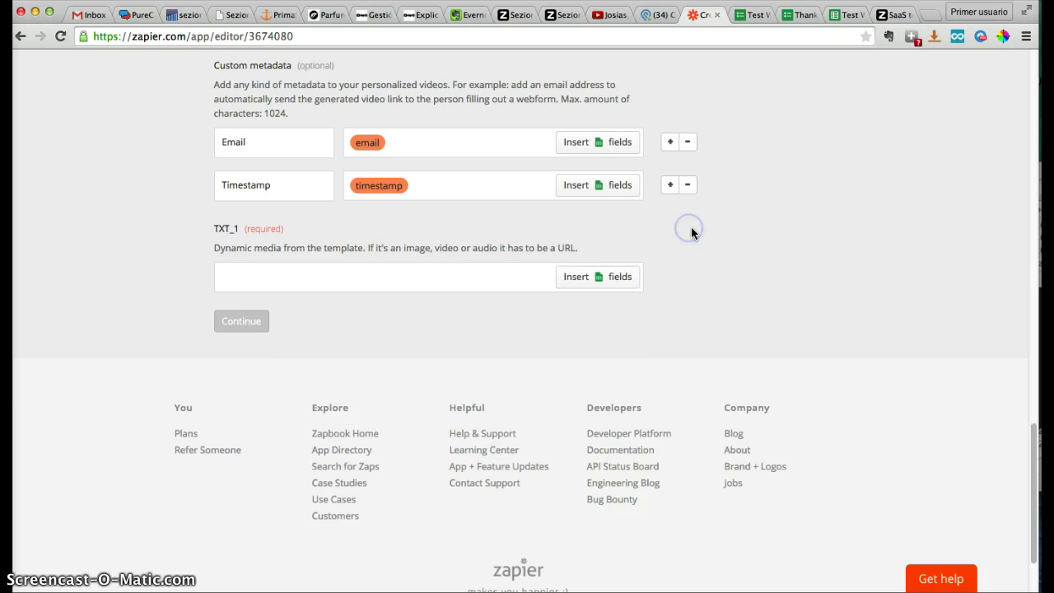
scroll(749, 248, "down", 2)
Map the sheet's name field into the required TXT_1 media value
left_click(440, 202)
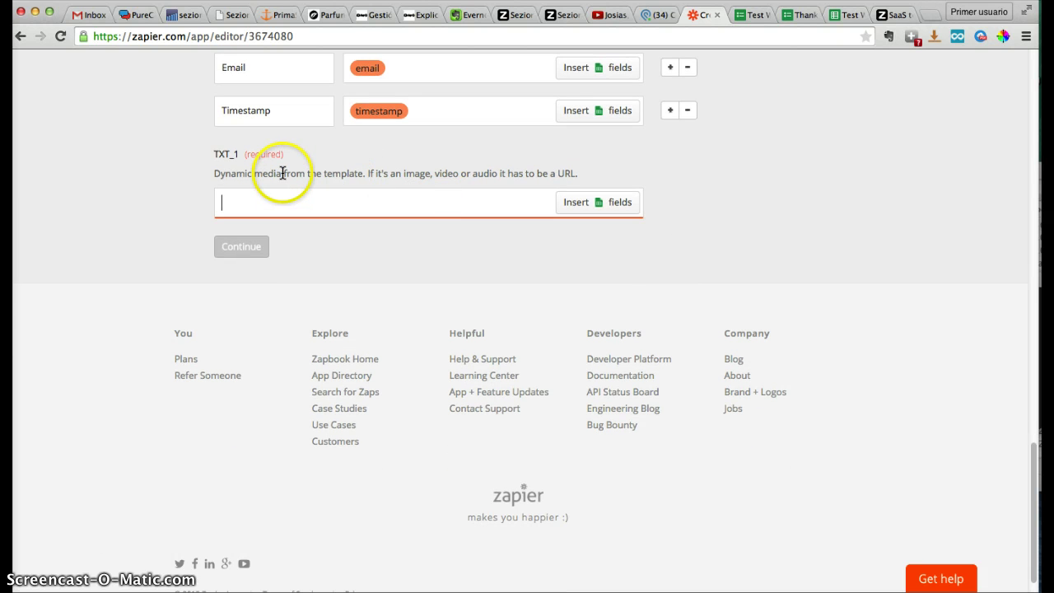
left_click_drag(283, 173, 213, 173)
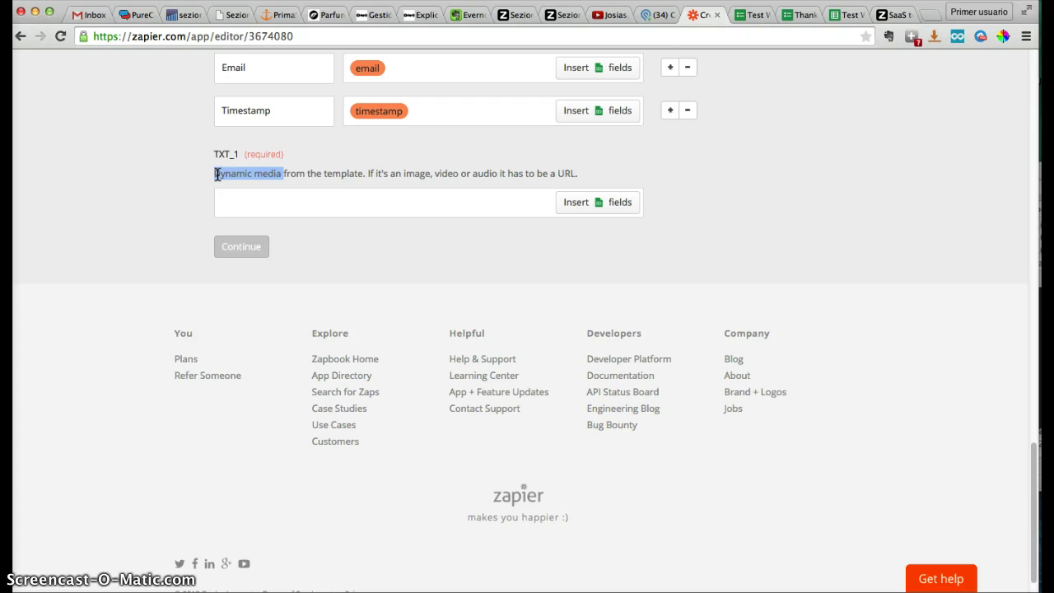
left_click_drag(301, 217, 314, 210)
left_click(314, 209)
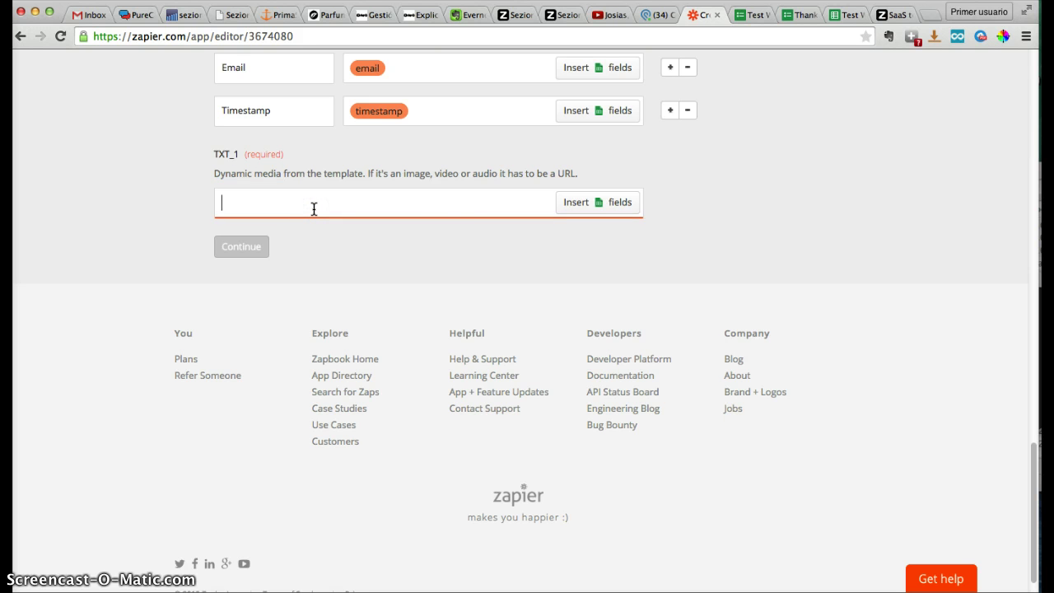
left_click(577, 211)
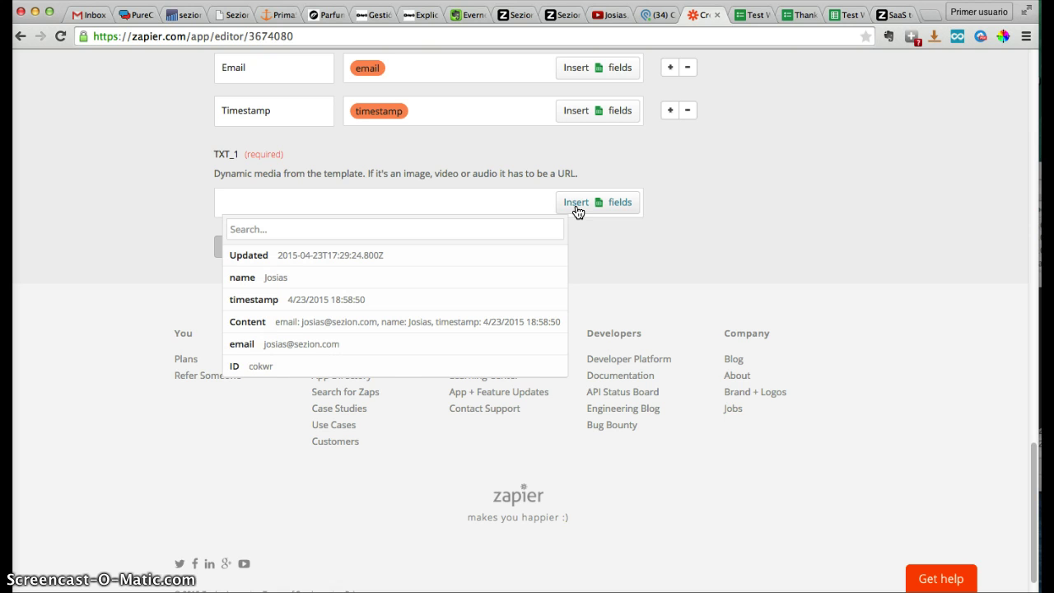
left_click(544, 229)
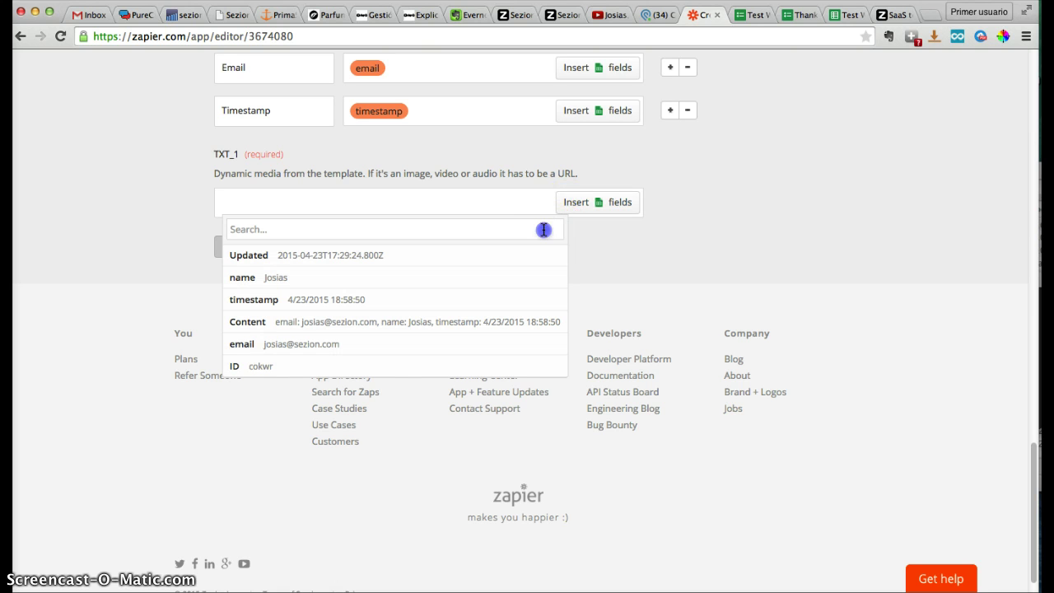
left_click(323, 277)
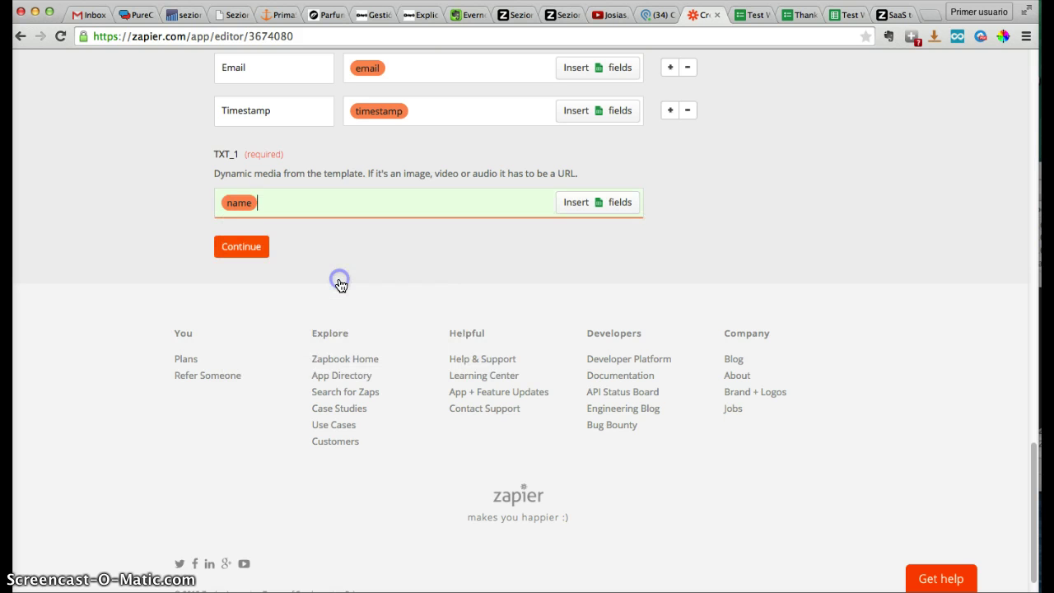
Continue past the action setup to step 6, Test this Zap
scroll(336, 280, "up", 1)
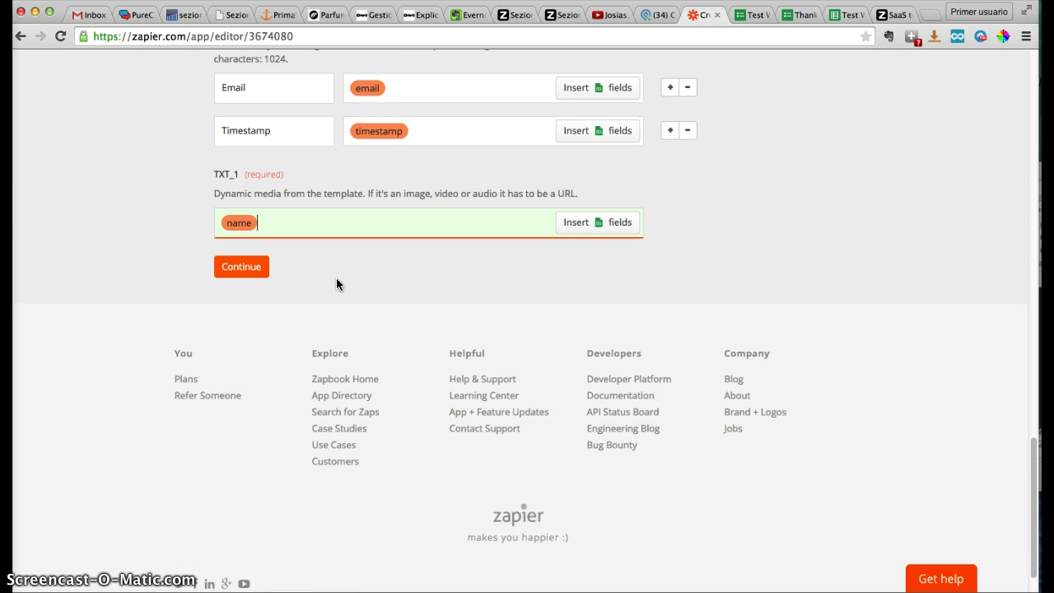
left_click(244, 265)
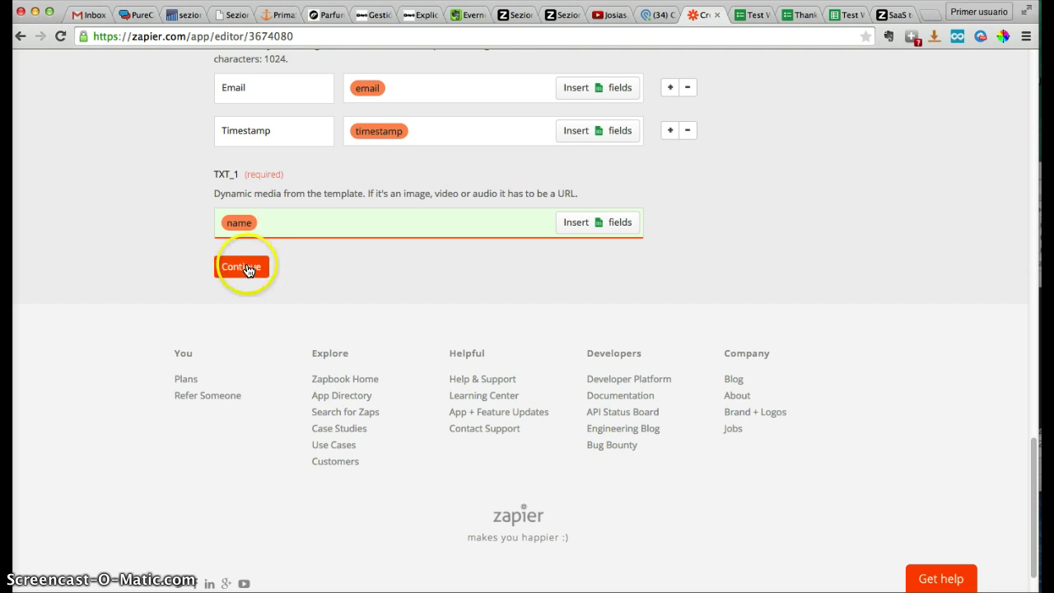
left_click(231, 236)
left_click(239, 264)
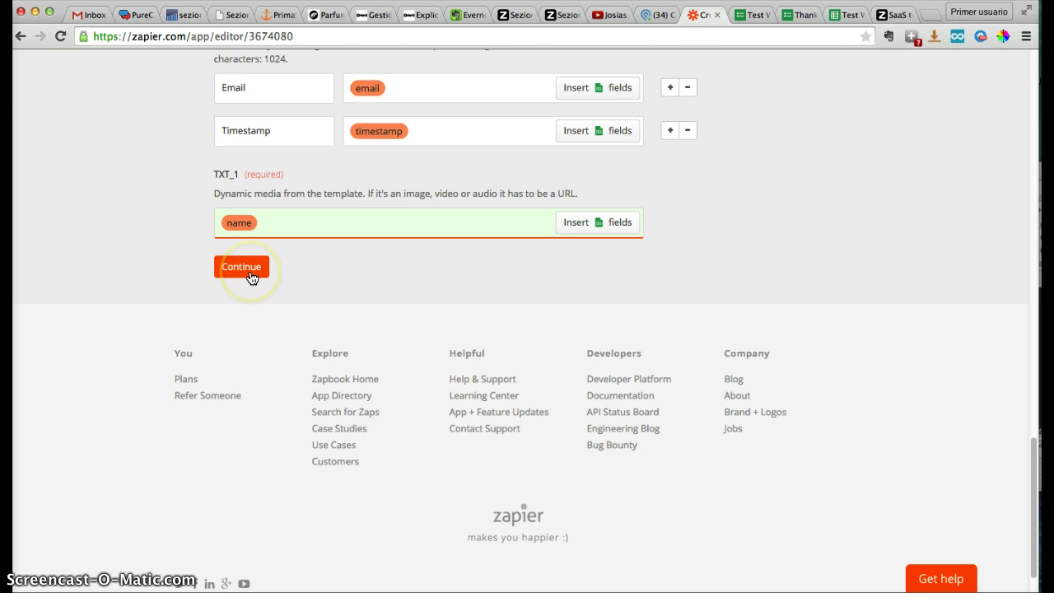
left_click(247, 275)
left_click(245, 275)
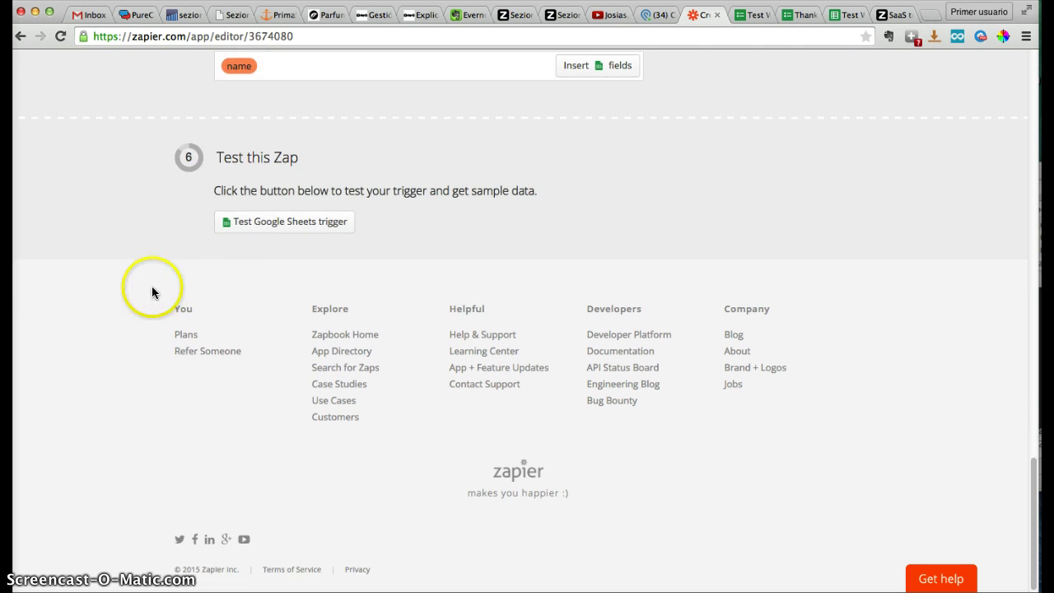
Load Google Sheets sample rows and successfully test the Zap with Sample #1
left_click(274, 231)
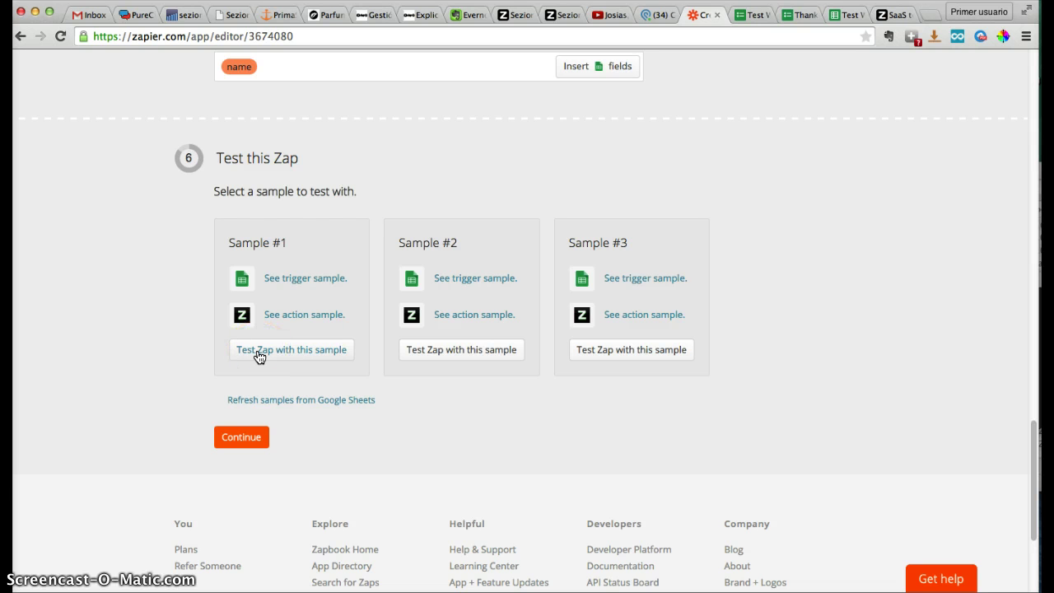
left_click(259, 354)
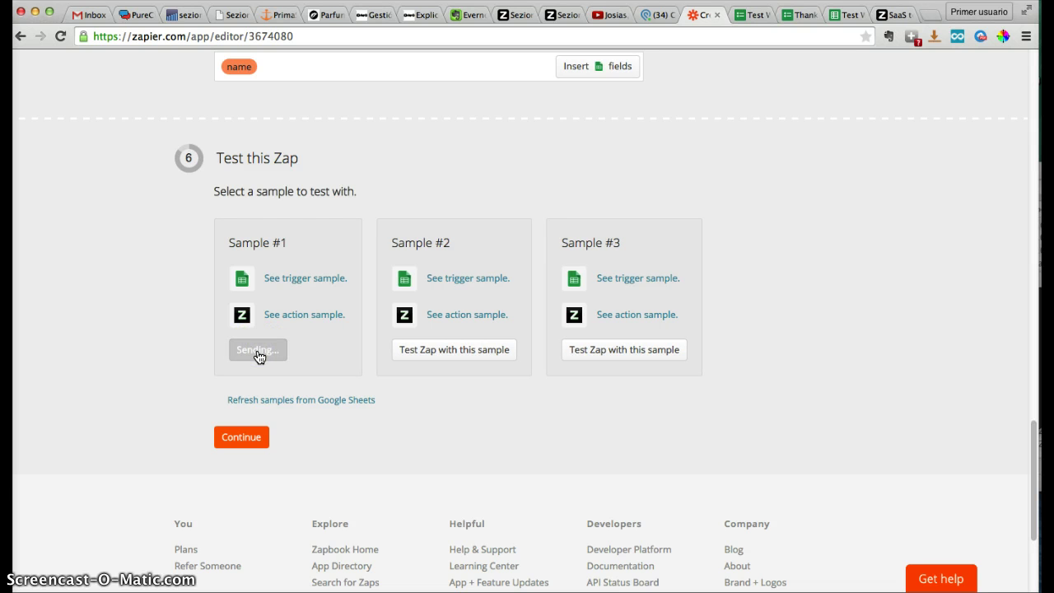
left_click(560, 16)
Reload the Testing Webform videos until the new video is done, then play it on YouTube
key("super+r")
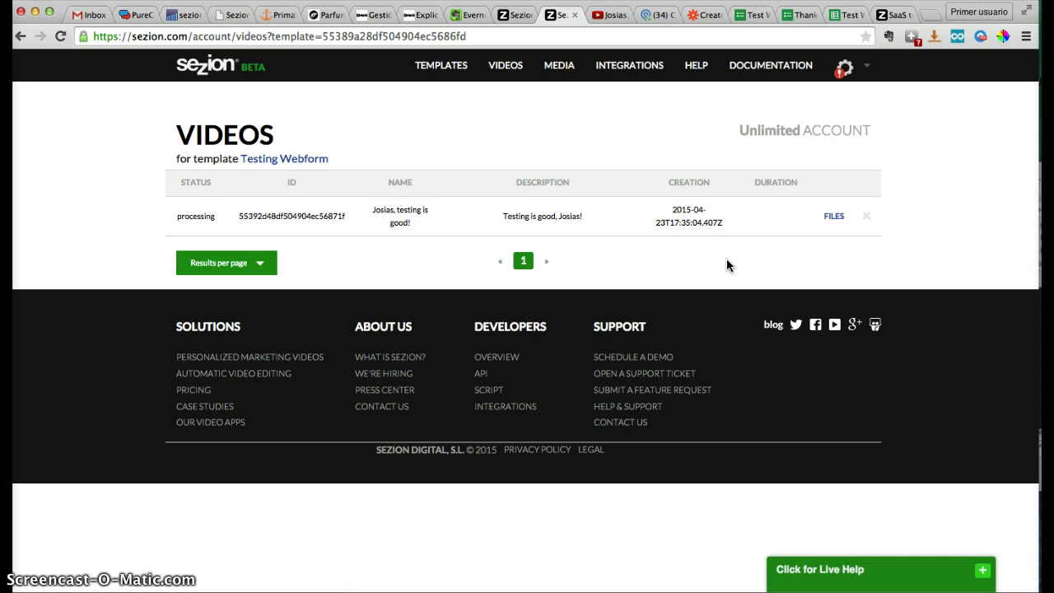
key("super+r")
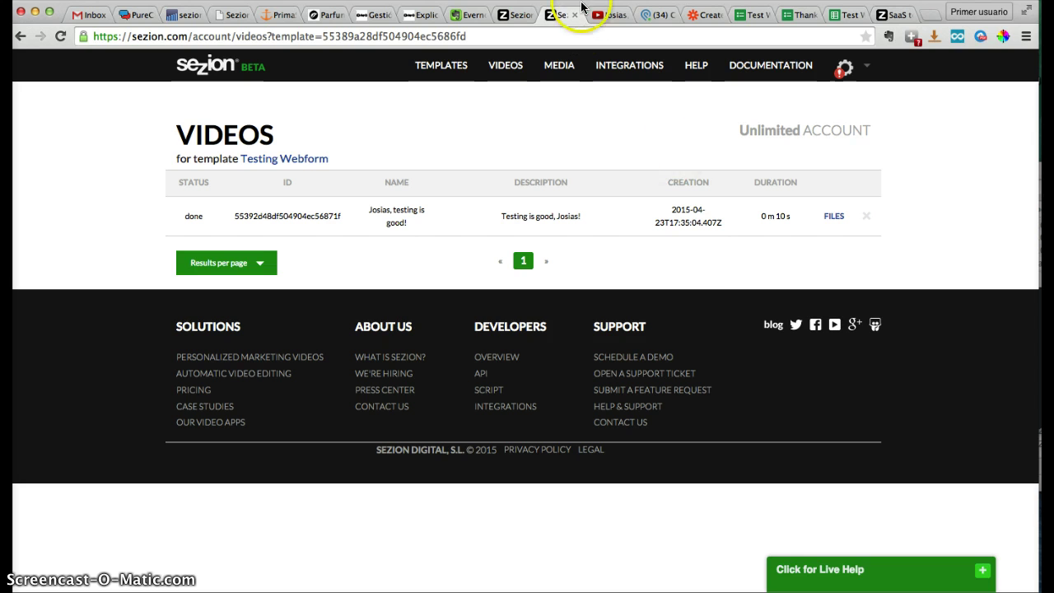
left_click(618, 16)
left_click(573, 16)
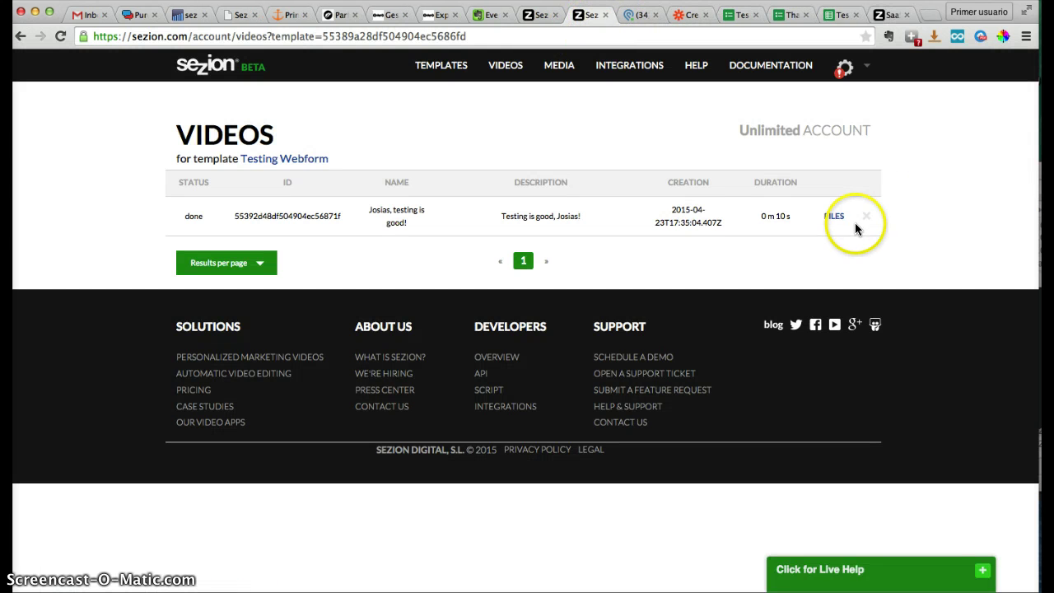
left_click(834, 216)
left_click(746, 286)
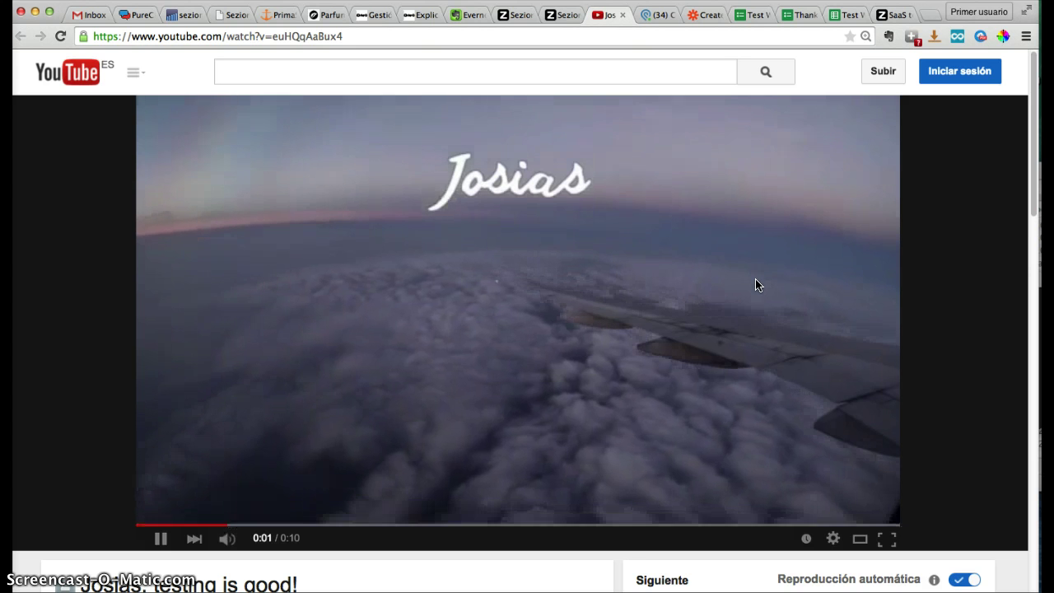
Replay the test video and stop it at 0:04 on 'This test went well!'
left_click(718, 275)
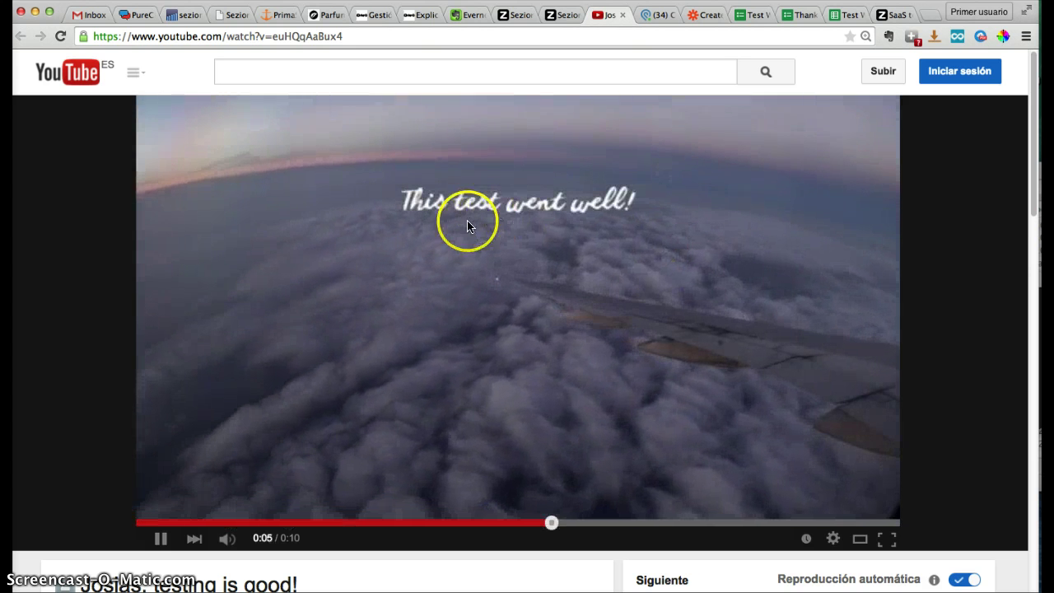
left_click(209, 522)
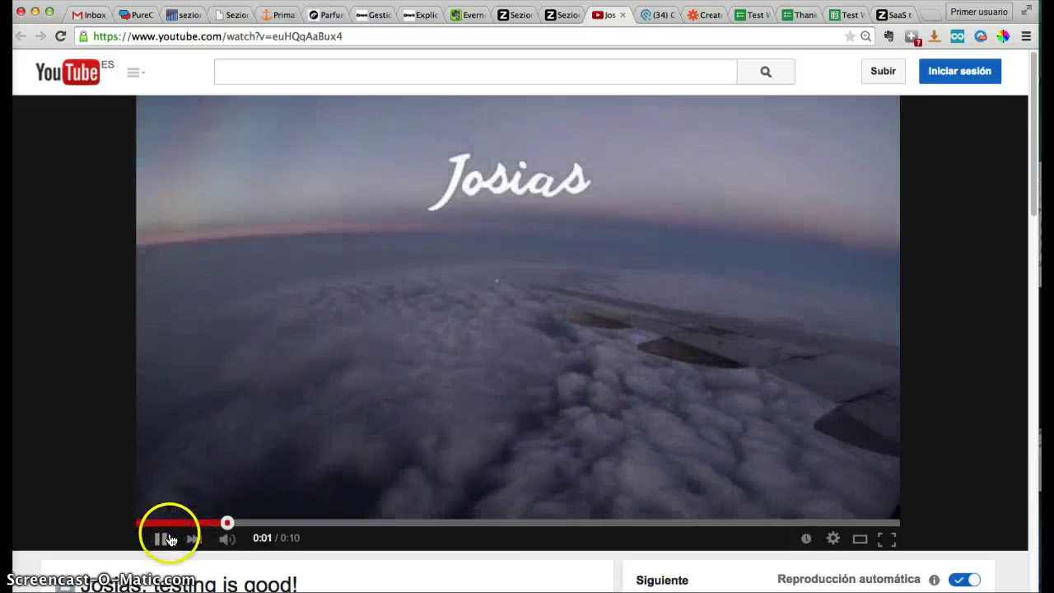
left_click(451, 250)
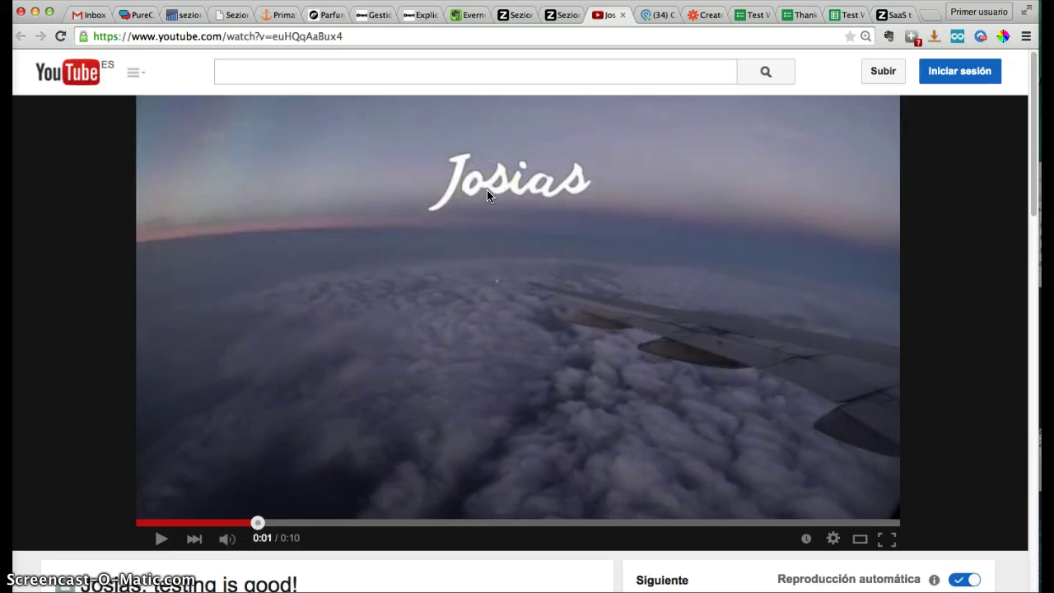
left_click(471, 523)
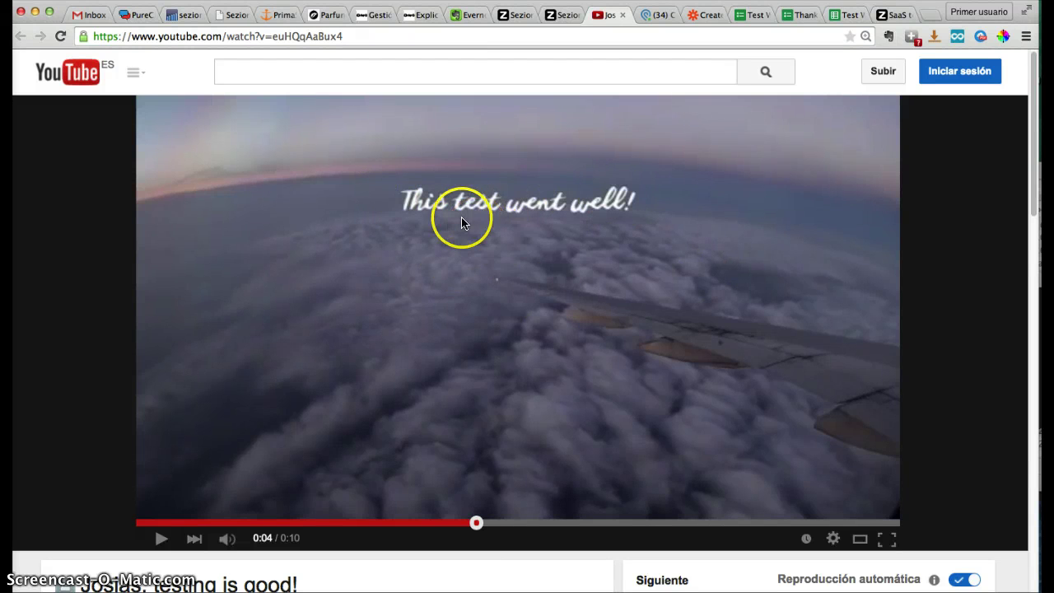
Open the Zapier home page from the editor's logo link in a new tab
left_click(703, 15)
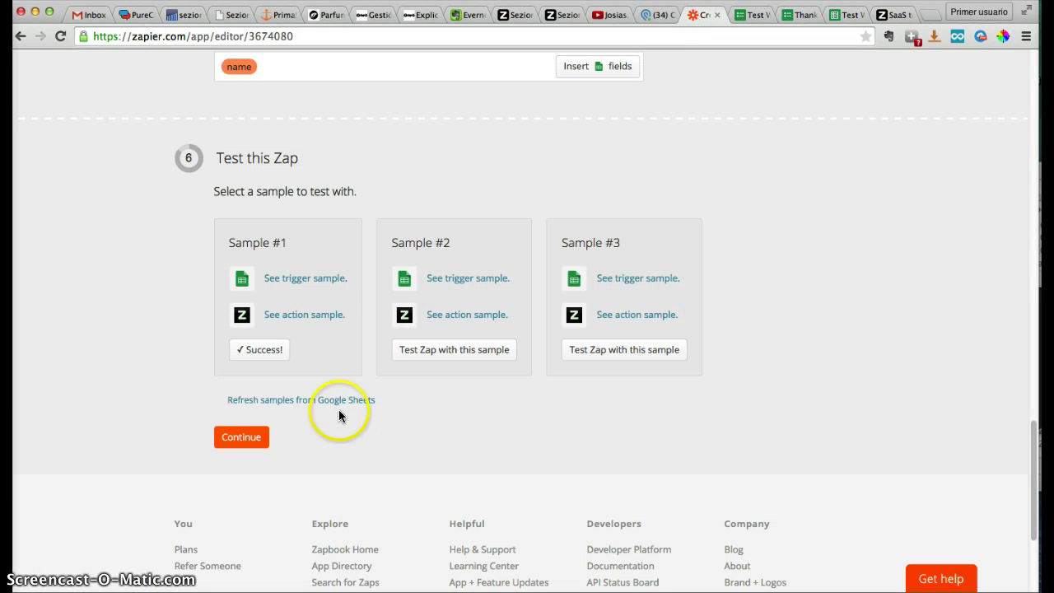
scroll(790, 229, "up", 2)
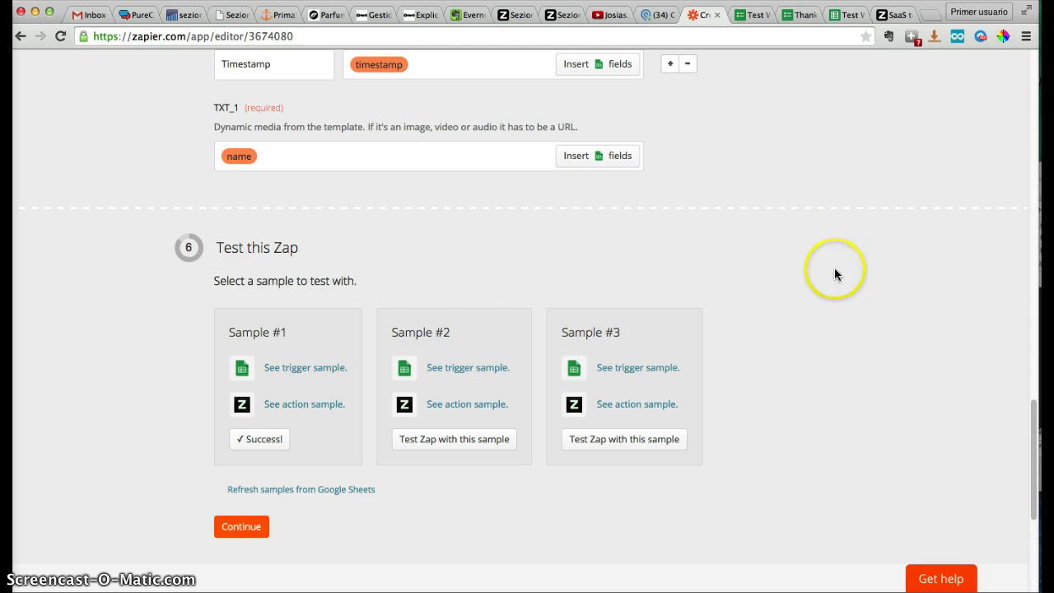
scroll(835, 269, "up", 20)
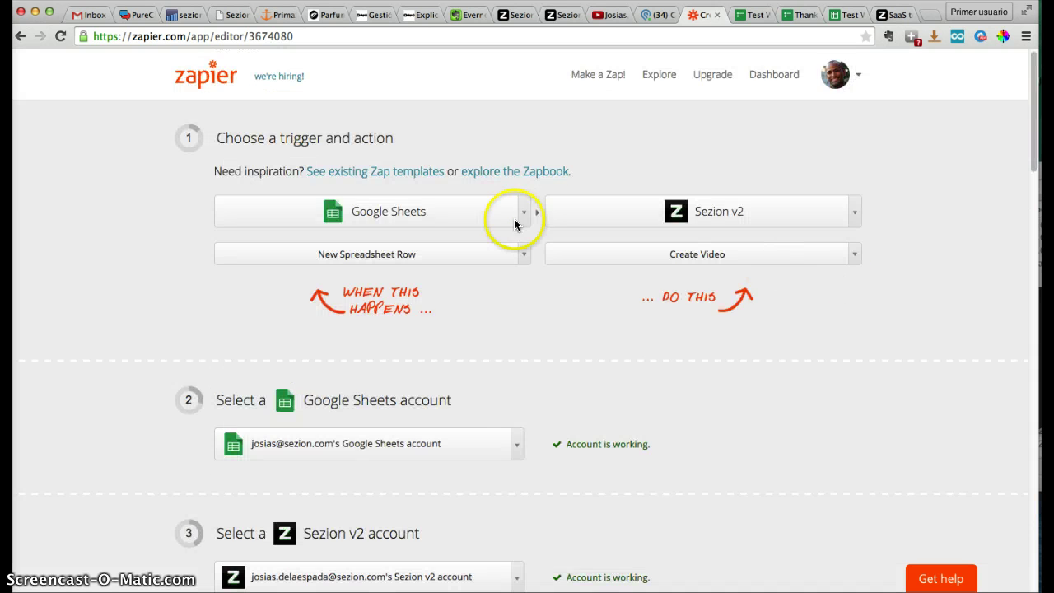
right_click(231, 92)
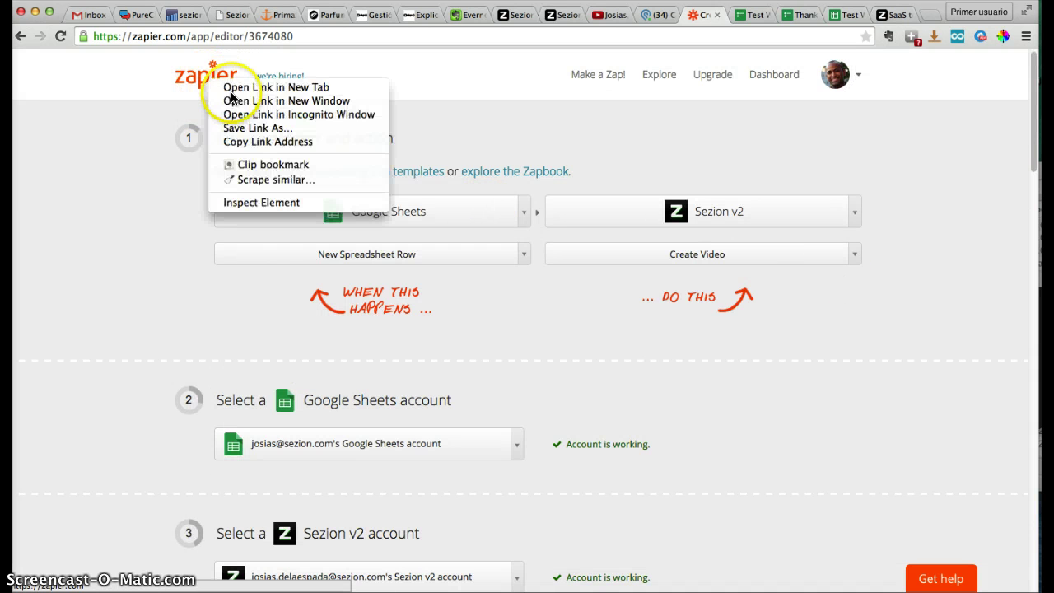
left_click(239, 87)
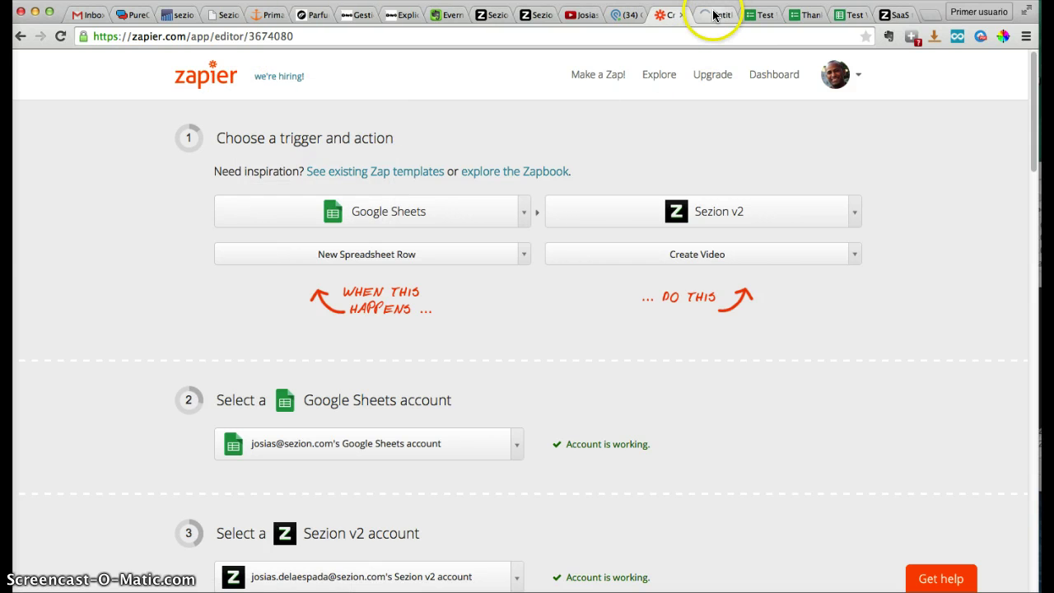
left_click(714, 16)
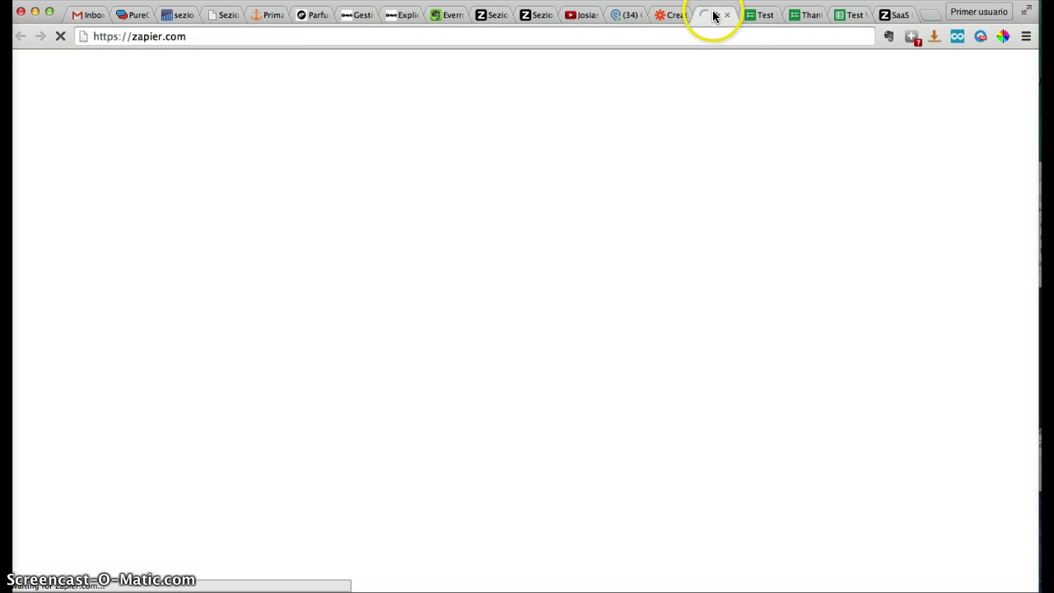
Recheck the YouTube test video, open a fresh Test Webform response, and view the Zapier dashboard
left_click(671, 15)
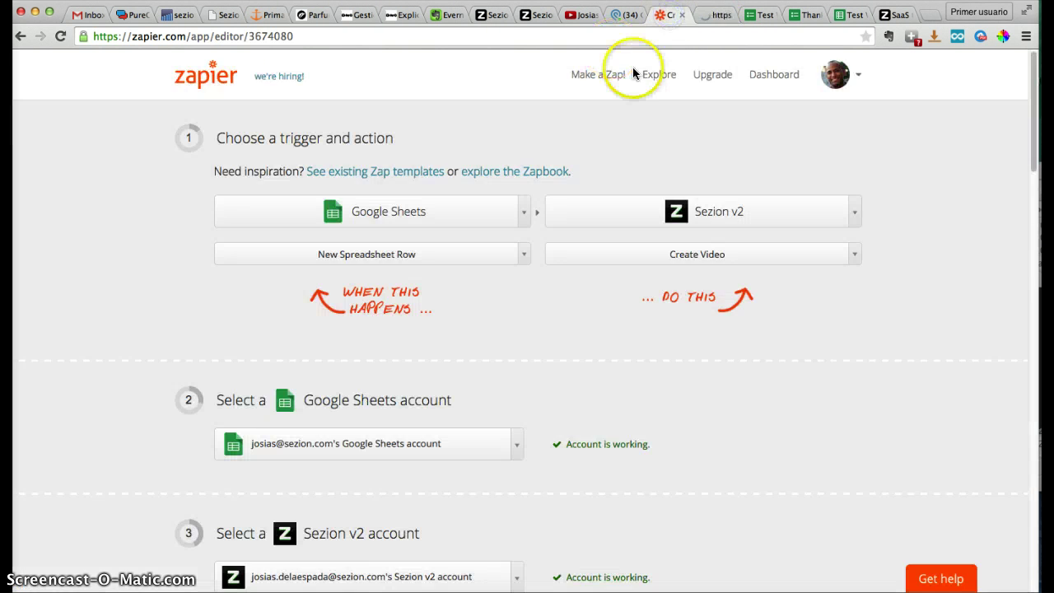
left_click(580, 15)
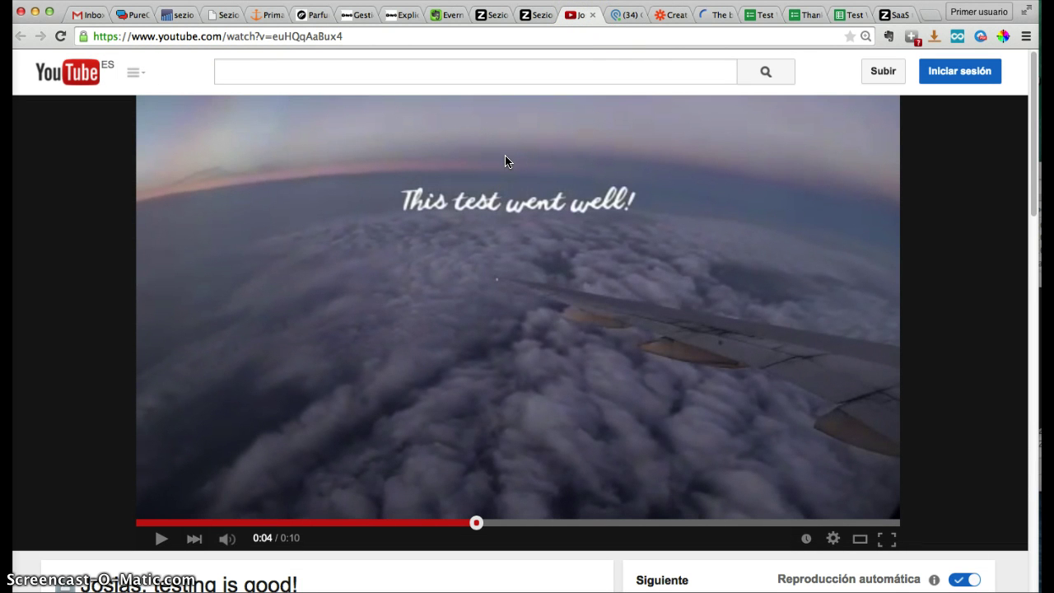
left_click(808, 17)
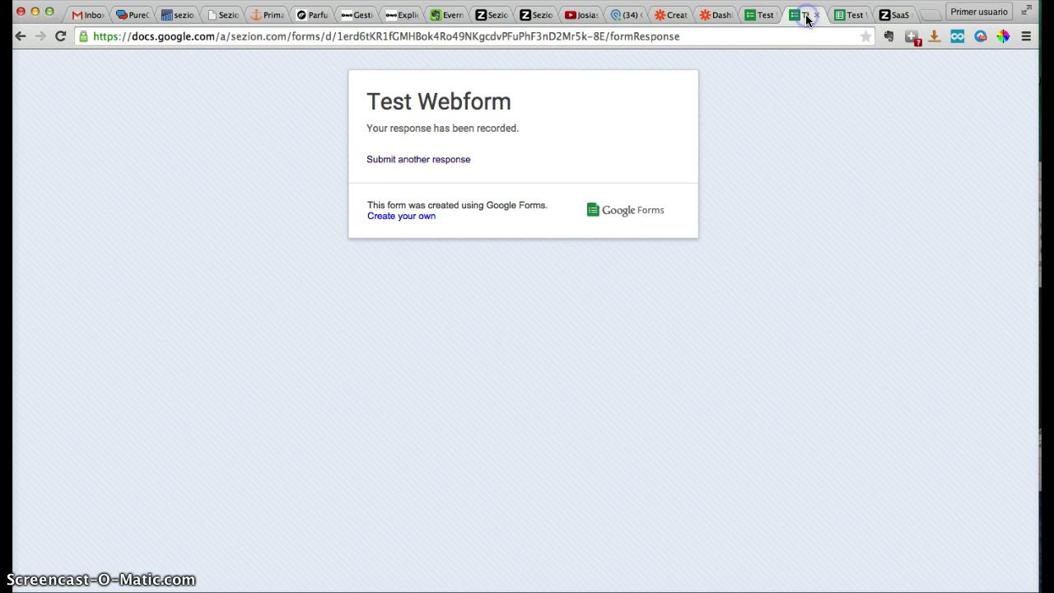
left_click(412, 160)
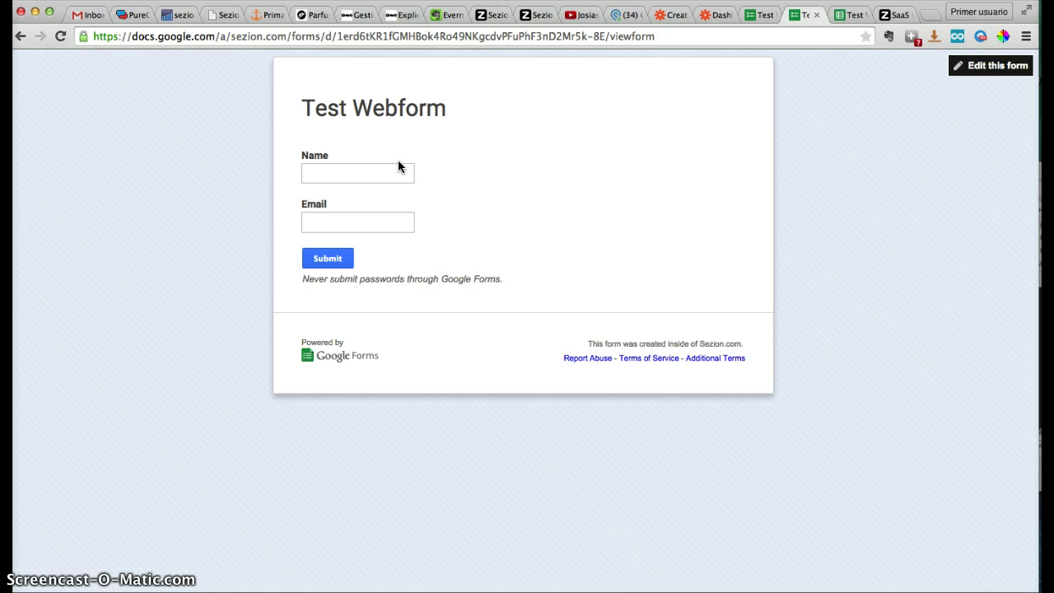
left_click(575, 17)
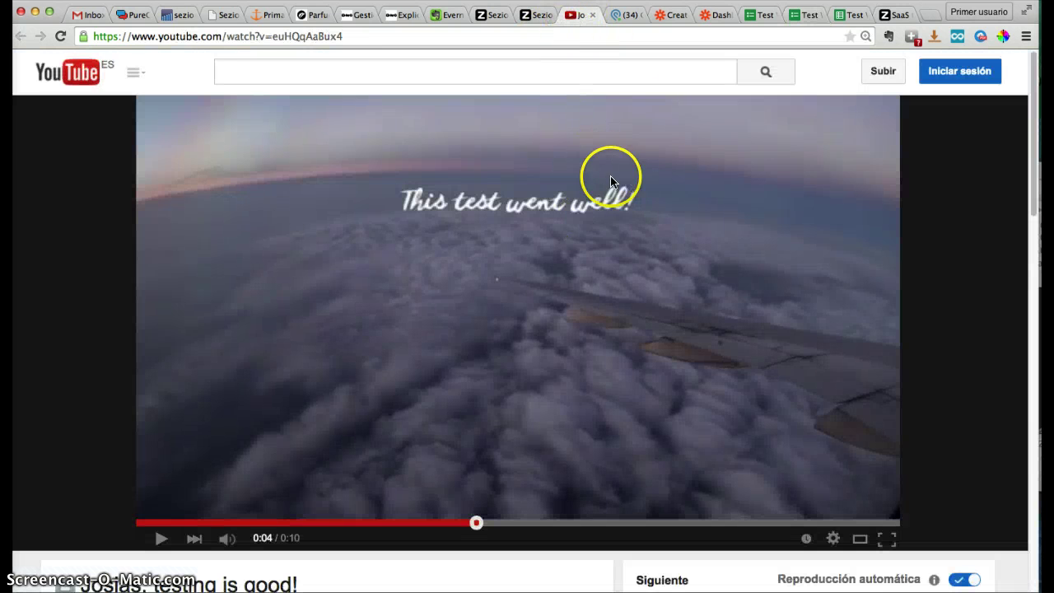
left_click(707, 16)
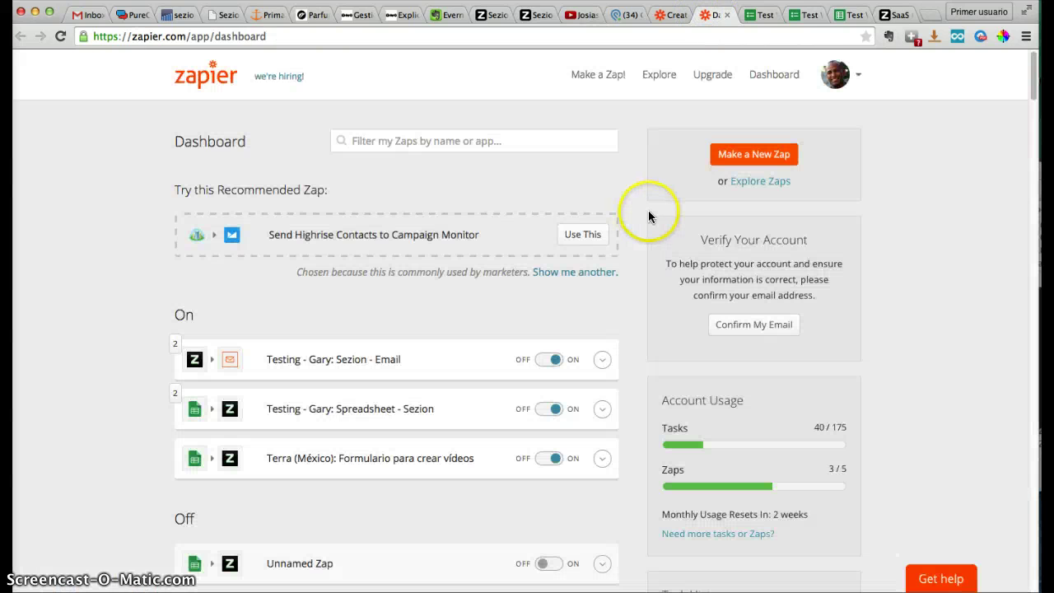
Start a new Zap with Sezion v2 New Video as the trigger
left_click(726, 164)
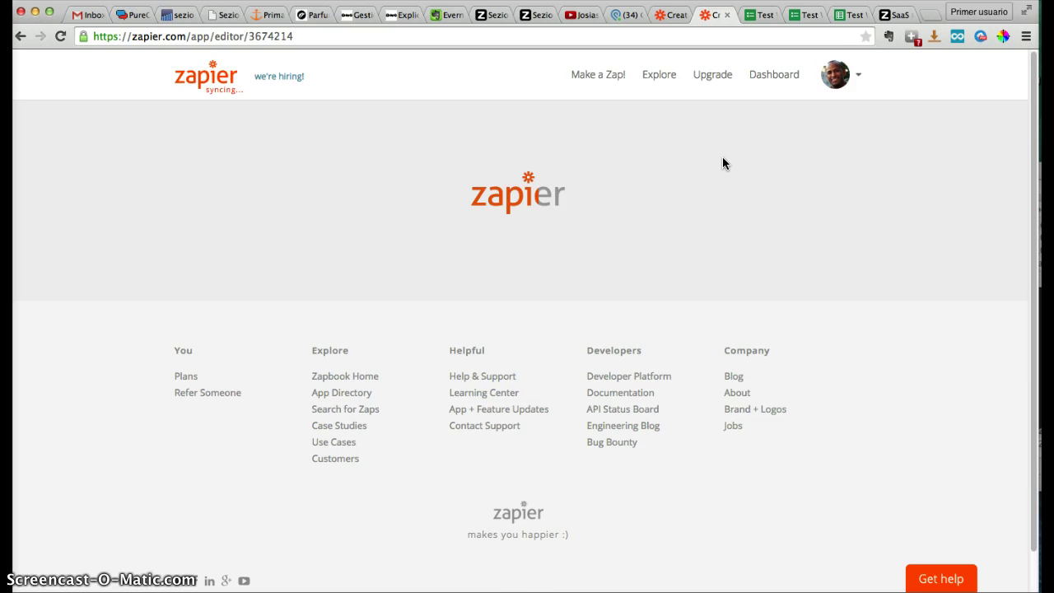
left_click(424, 183)
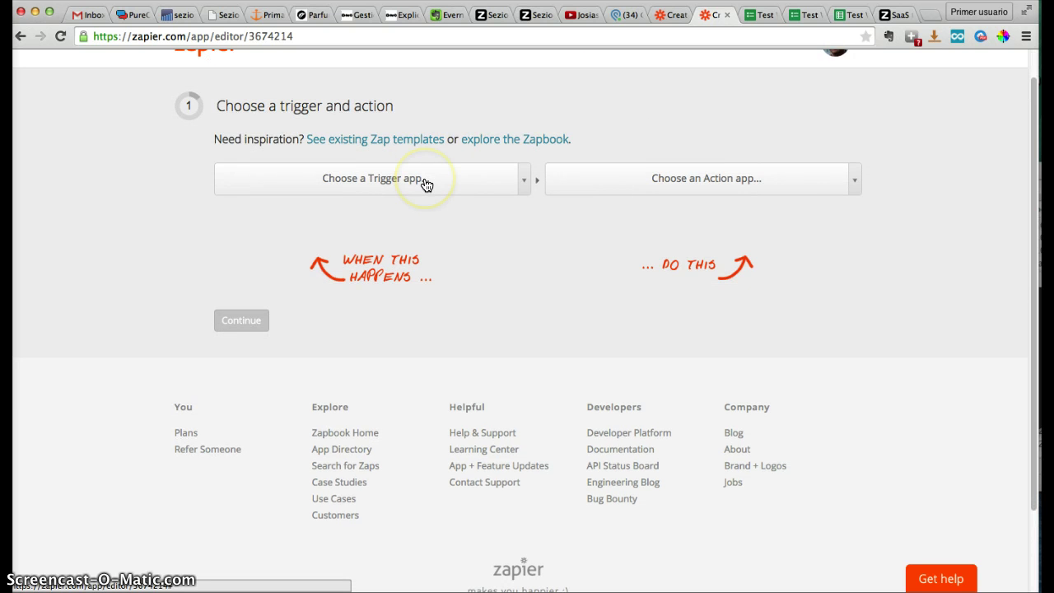
type("sezion")
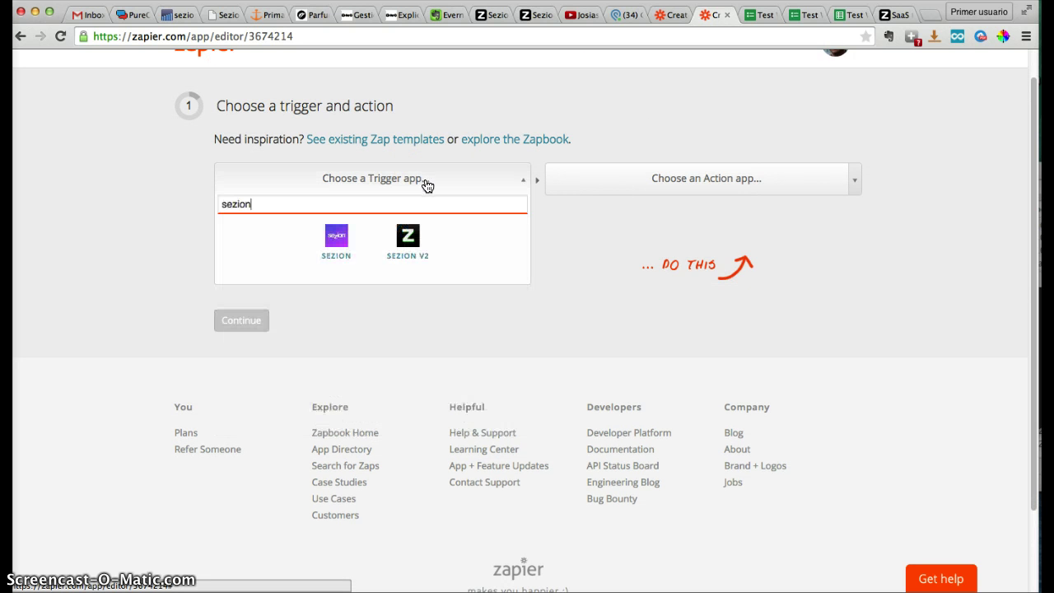
left_click(405, 238)
left_click(320, 223)
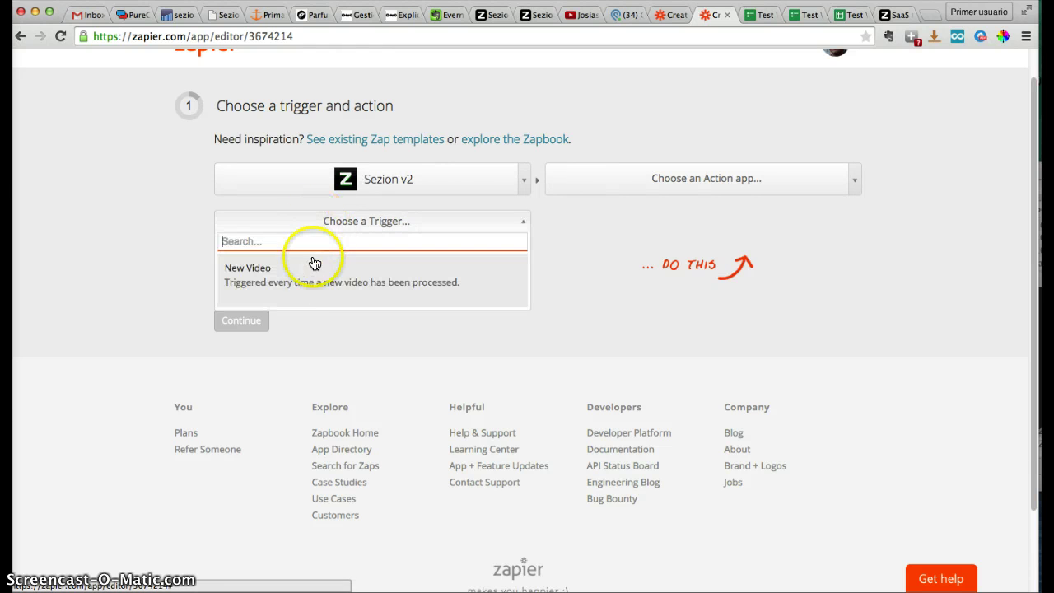
left_click(297, 270)
Set the action to Email's Send Outbound Email
left_click(659, 188)
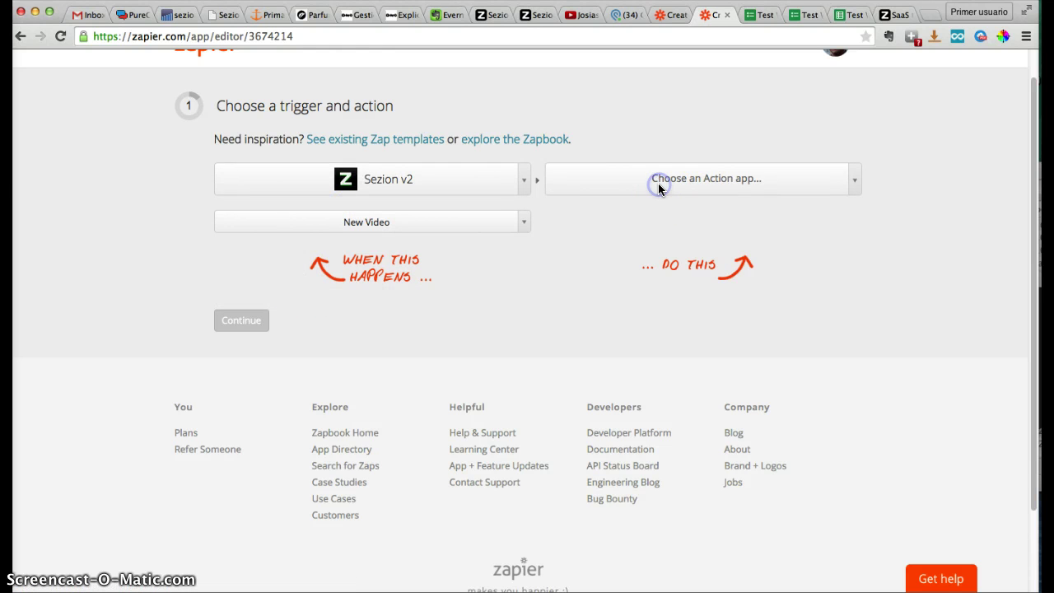
type("email")
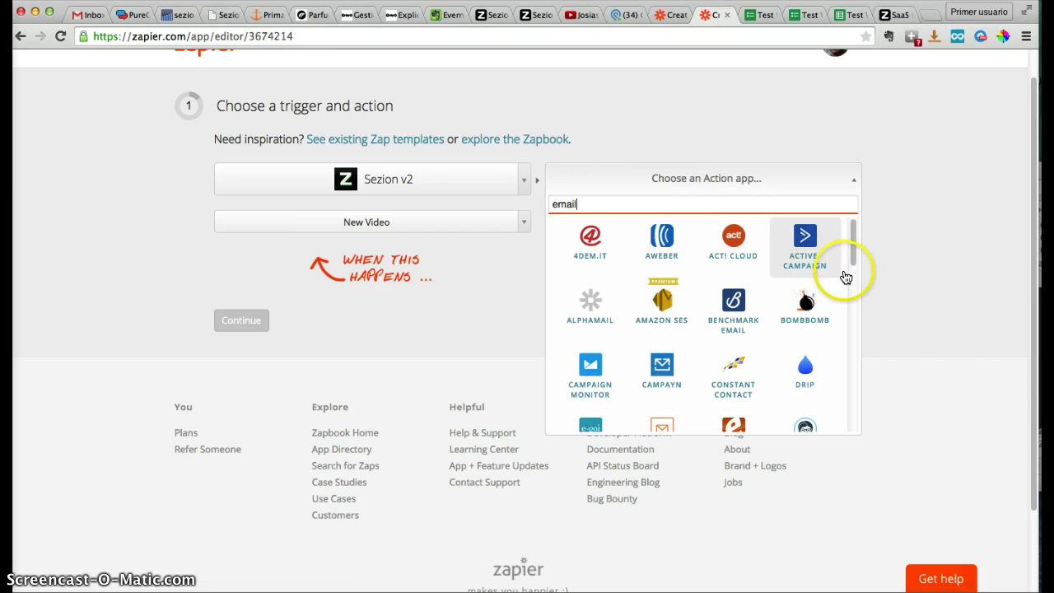
scroll(811, 279, "down", 2)
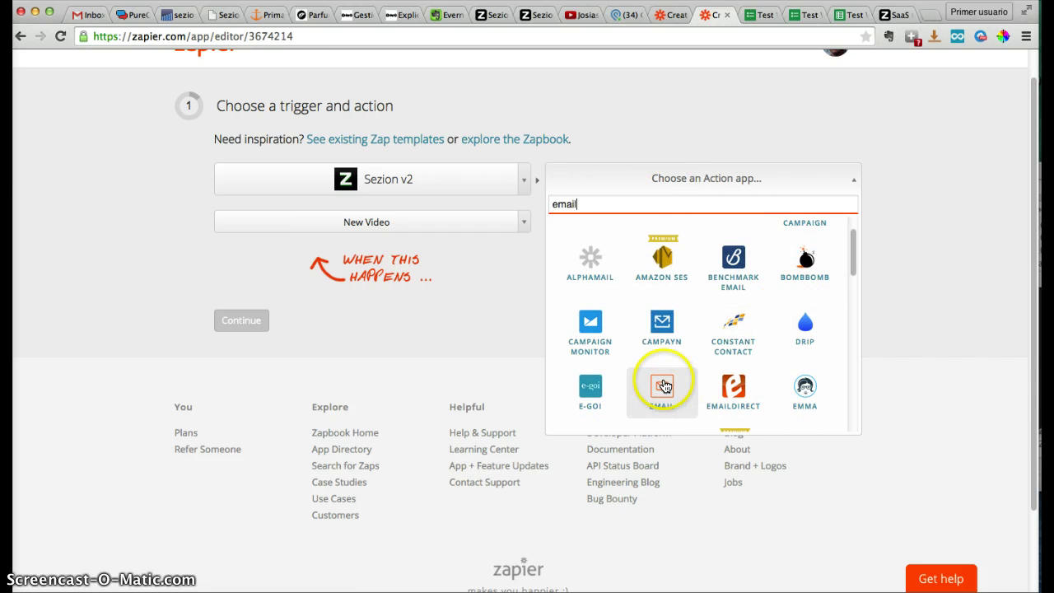
scroll(676, 375, "up", 2)
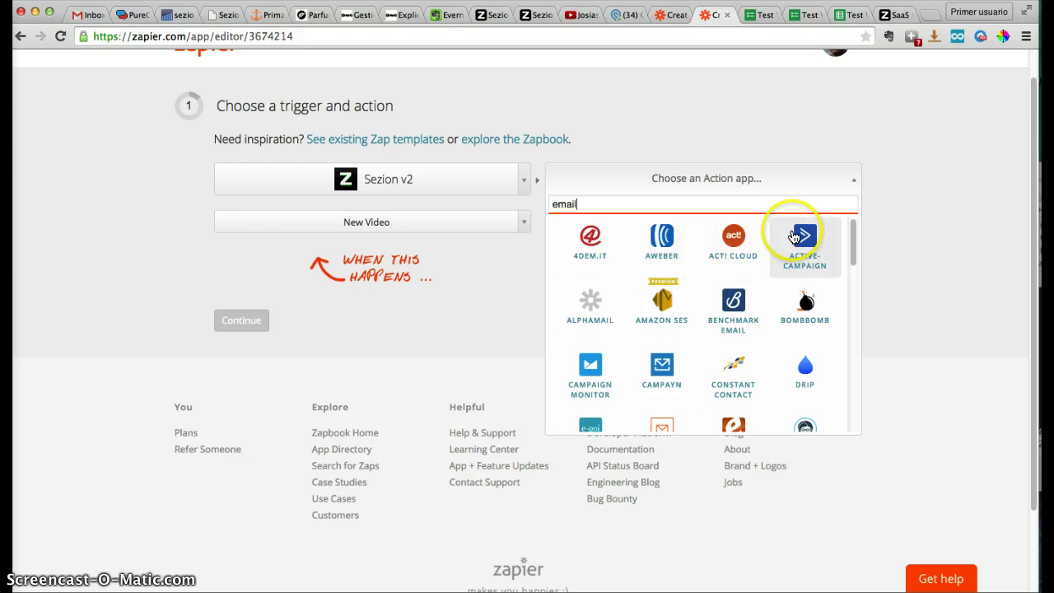
scroll(699, 340, "down", 1)
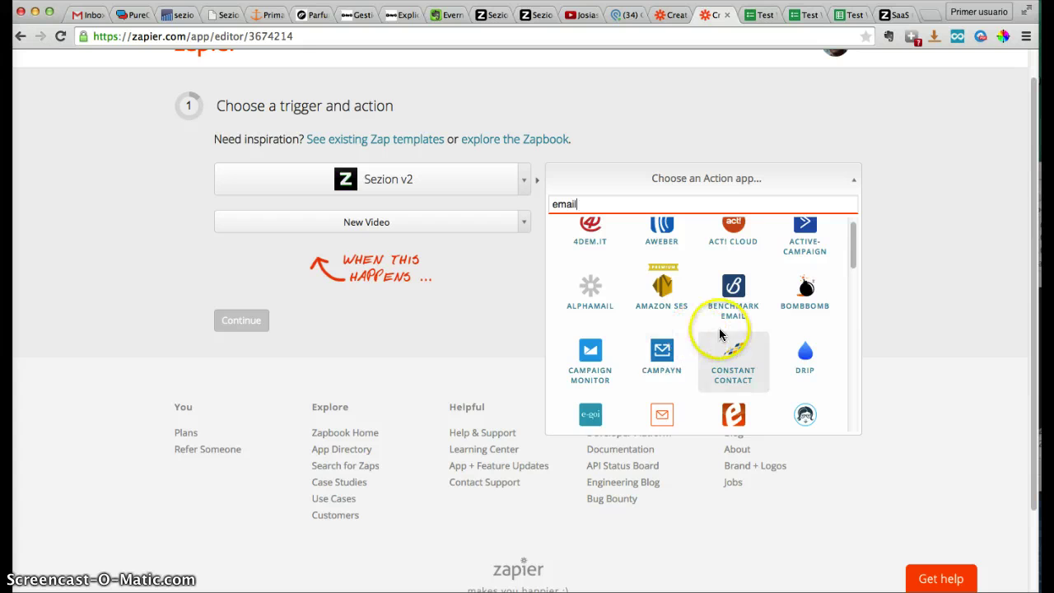
scroll(709, 363, "down", 2)
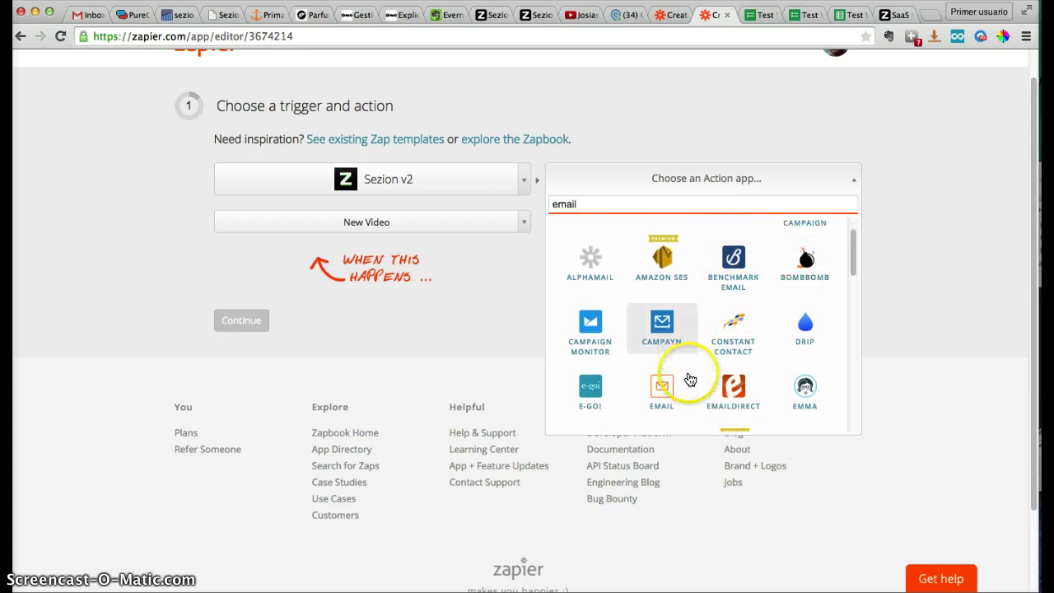
left_click(656, 418)
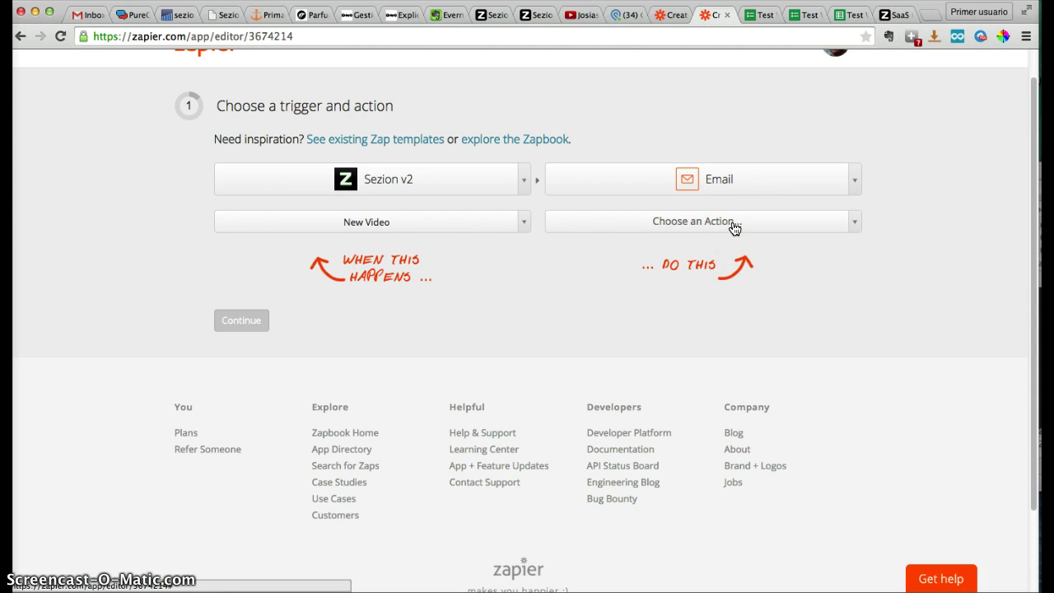
left_click(735, 224)
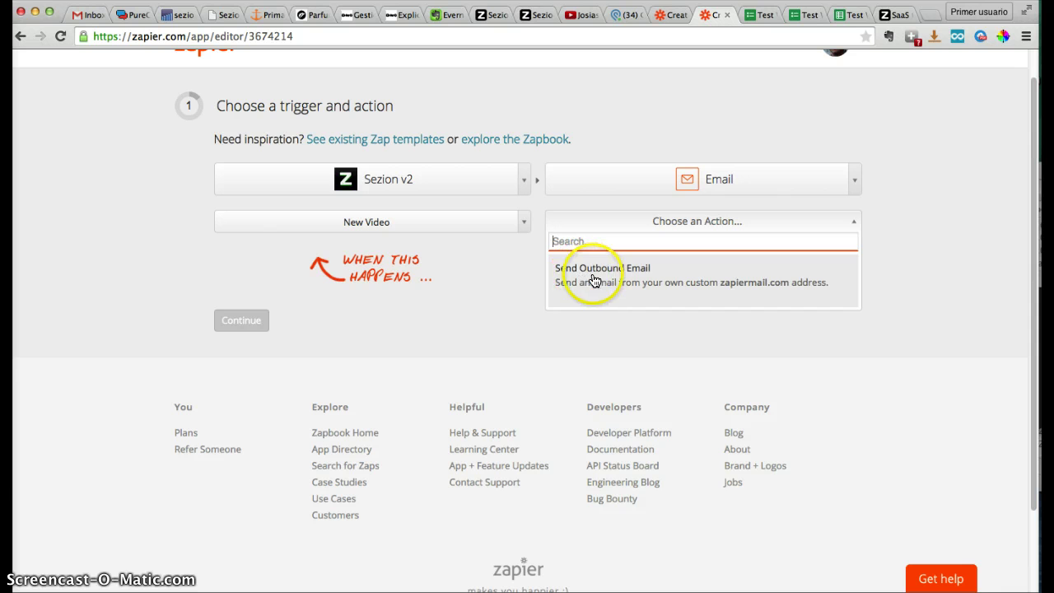
left_click(627, 274)
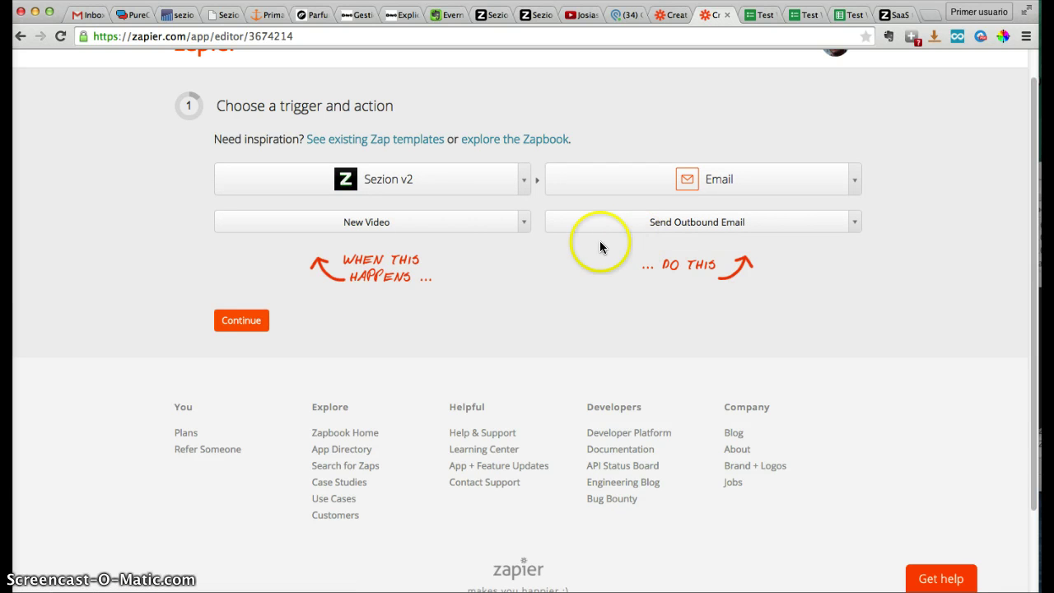
Continue to the Sezion v2 account step and copy the webhook URL
left_click(257, 321)
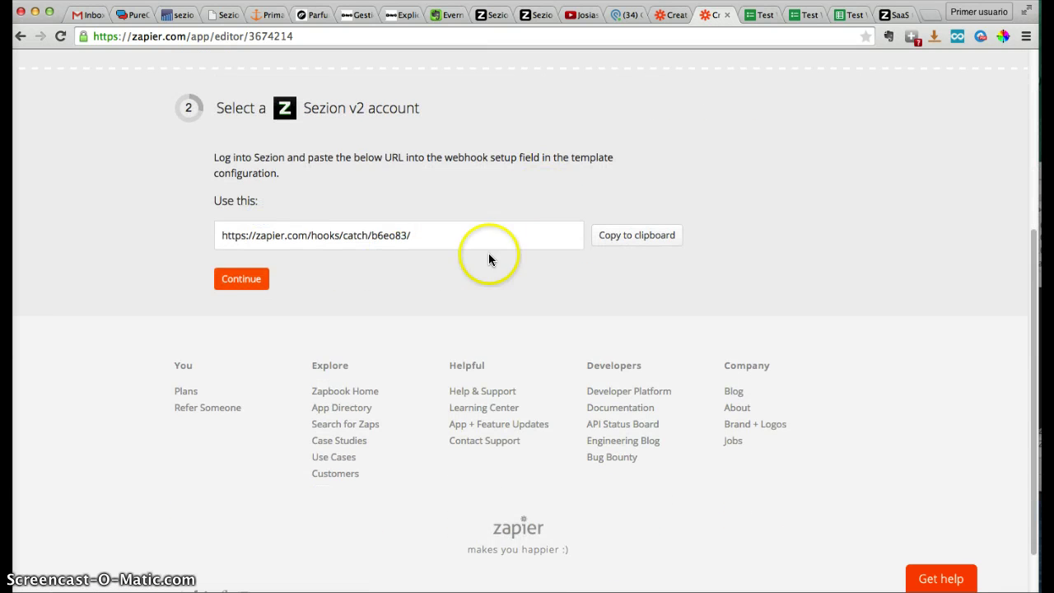
left_click(642, 240)
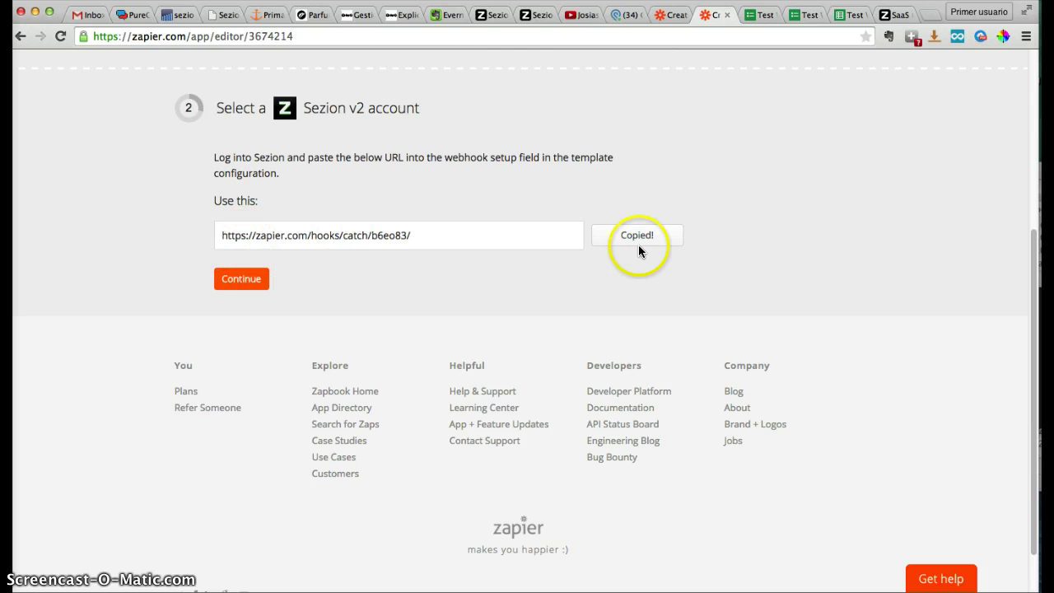
left_click(493, 14)
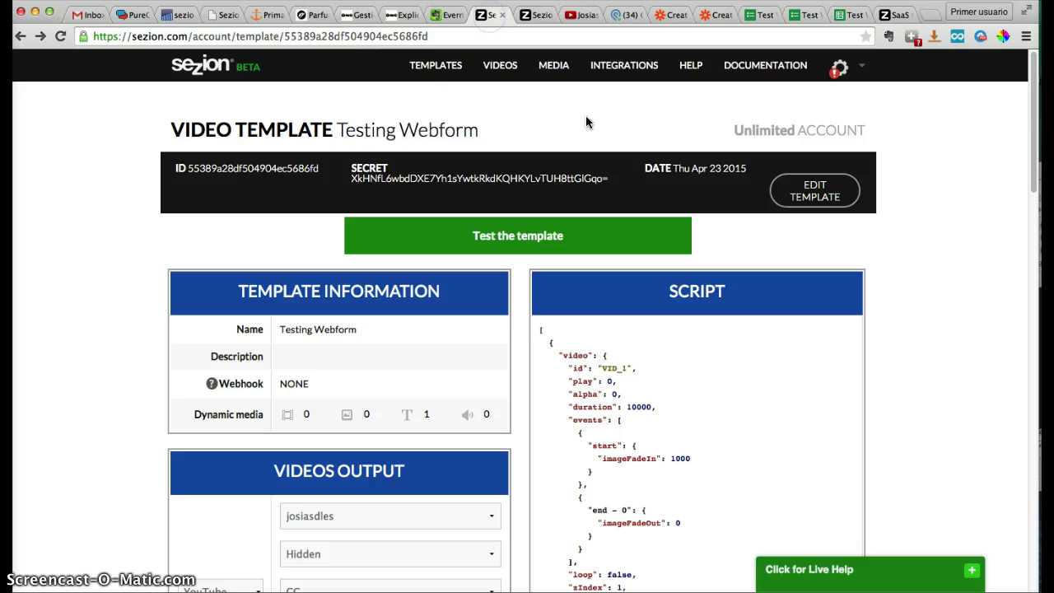
Paste the Zapier hook URL into the Testing Webform template's Webhook field and save it
left_click(820, 202)
scroll(876, 198, "down", 2)
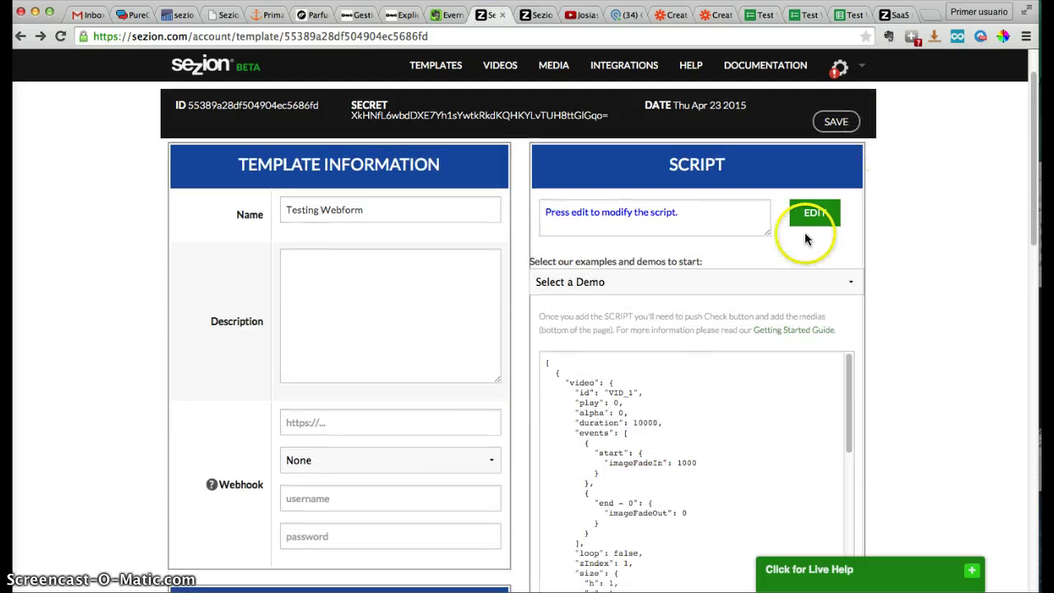
left_click(339, 426)
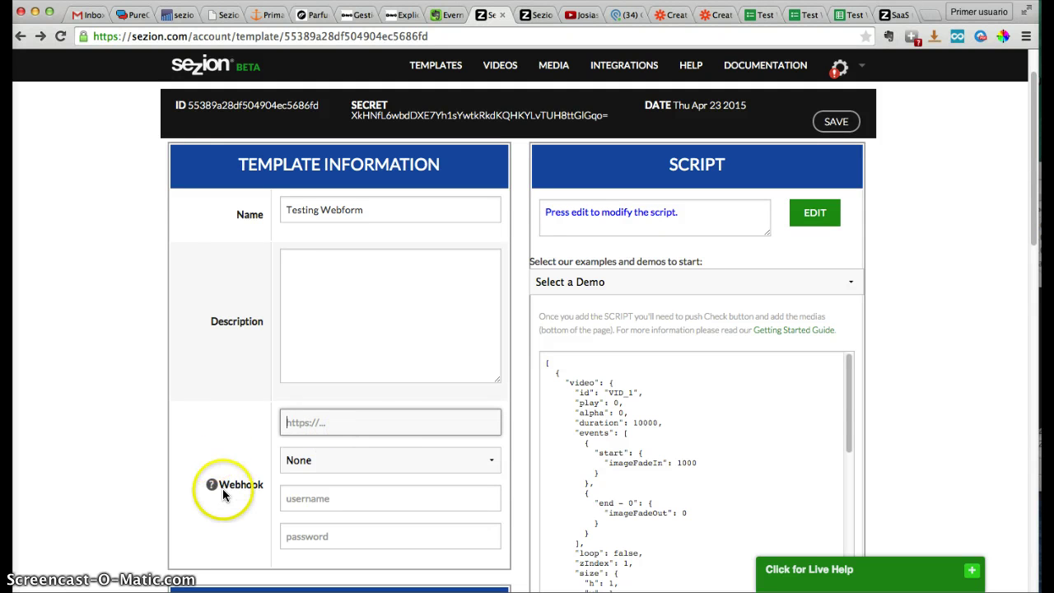
key("super+v")
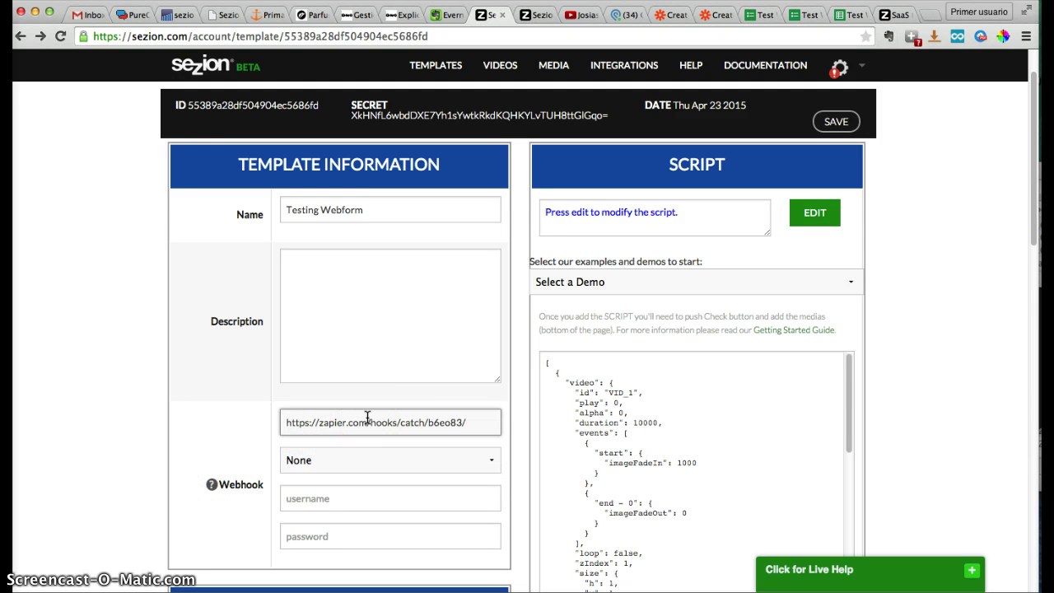
scroll(368, 418, "down", 2)
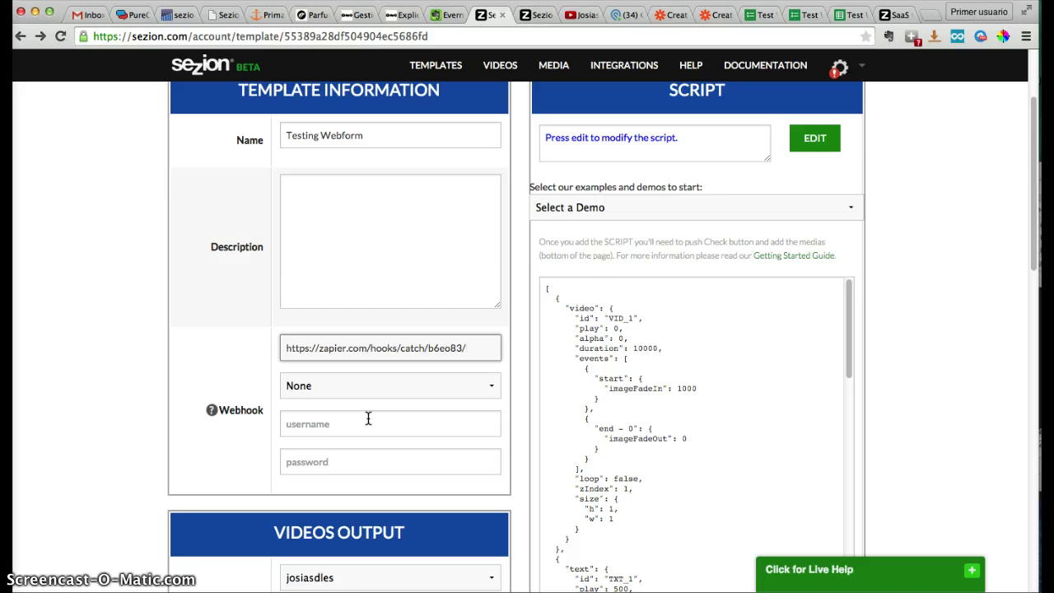
scroll(368, 419, "up", 4)
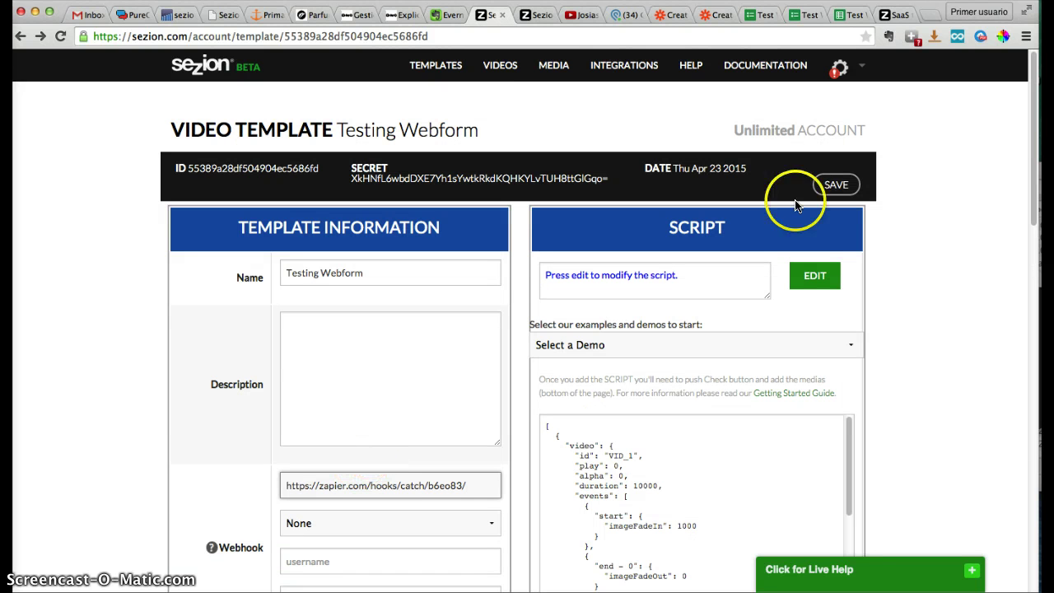
left_click(825, 195)
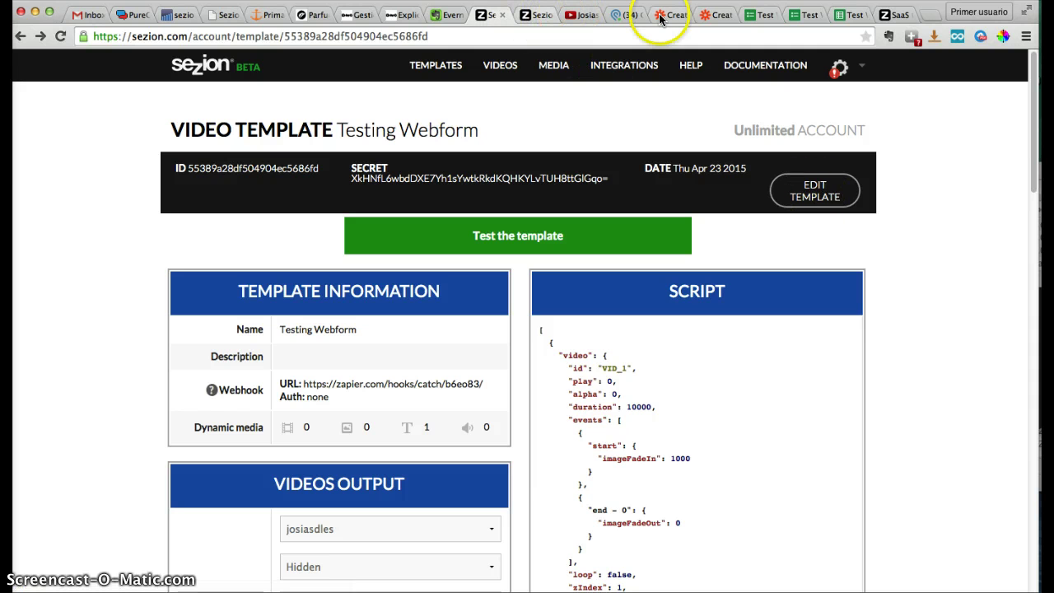
left_click(706, 16)
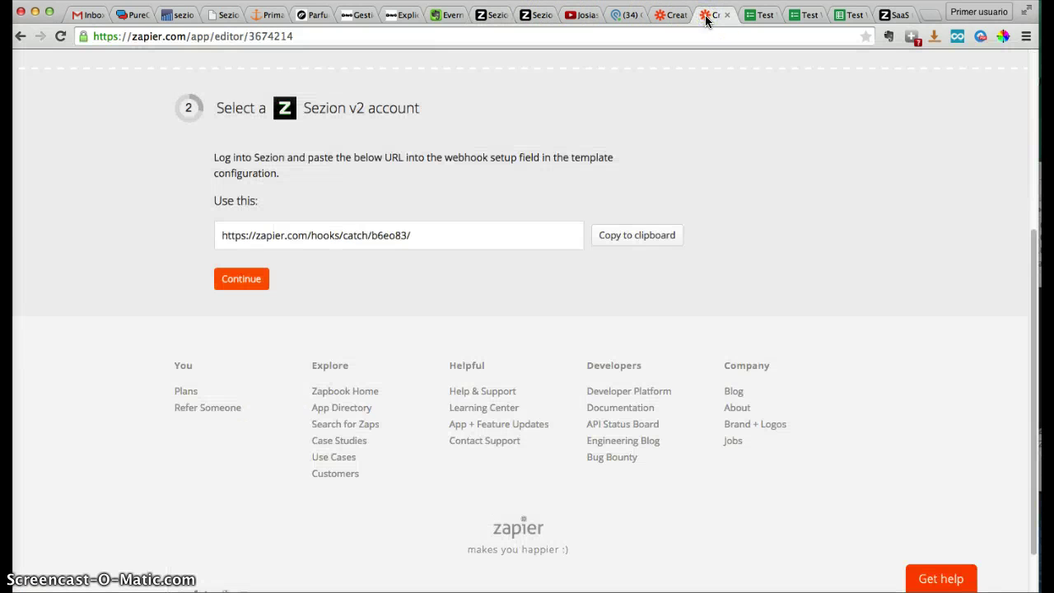
Continue past the Sezion account, email account and filter steps
left_click(239, 278)
left_click(237, 231)
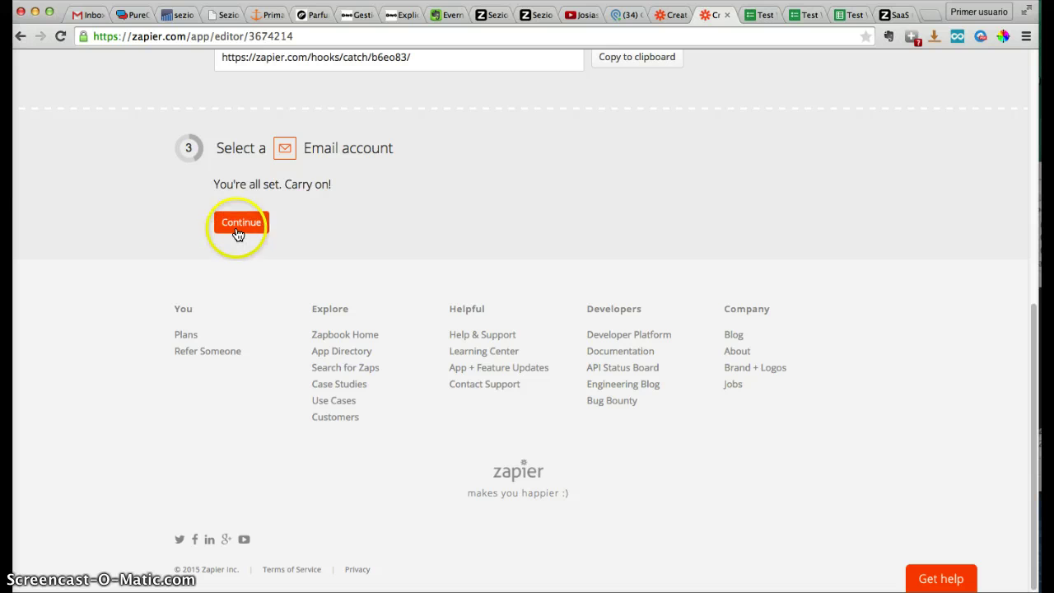
left_click(238, 237)
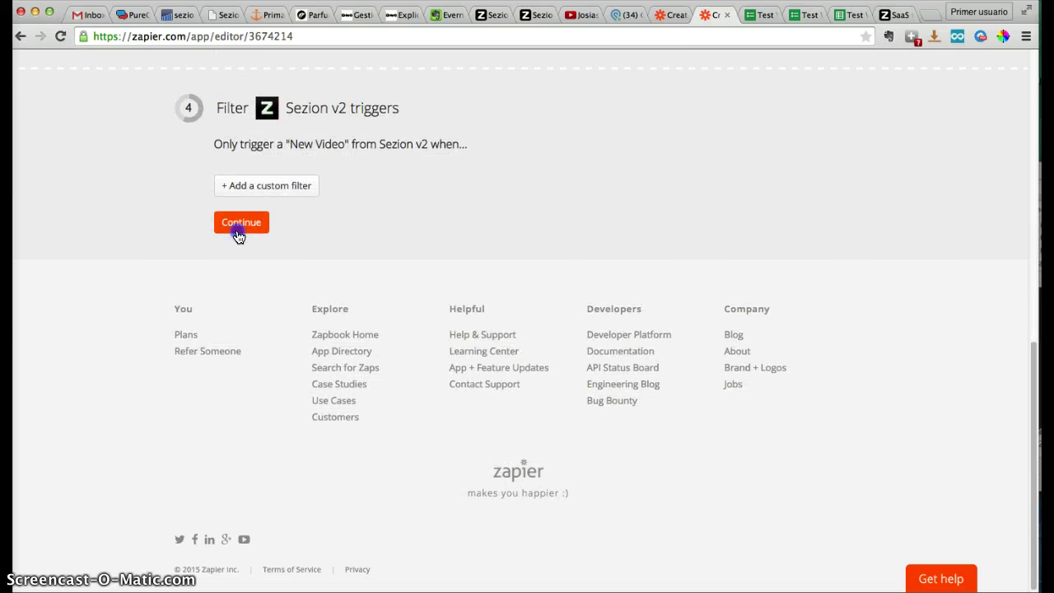
Open Sezion fields for the To recipient and confirm the webhook URL was added in Sezion
left_click(511, 212)
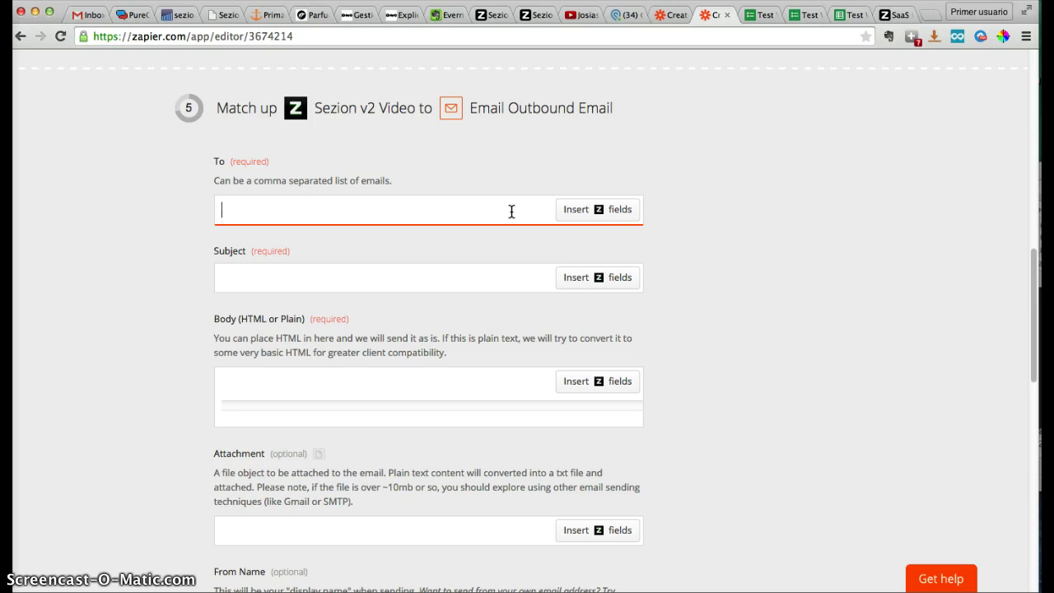
left_click(604, 211)
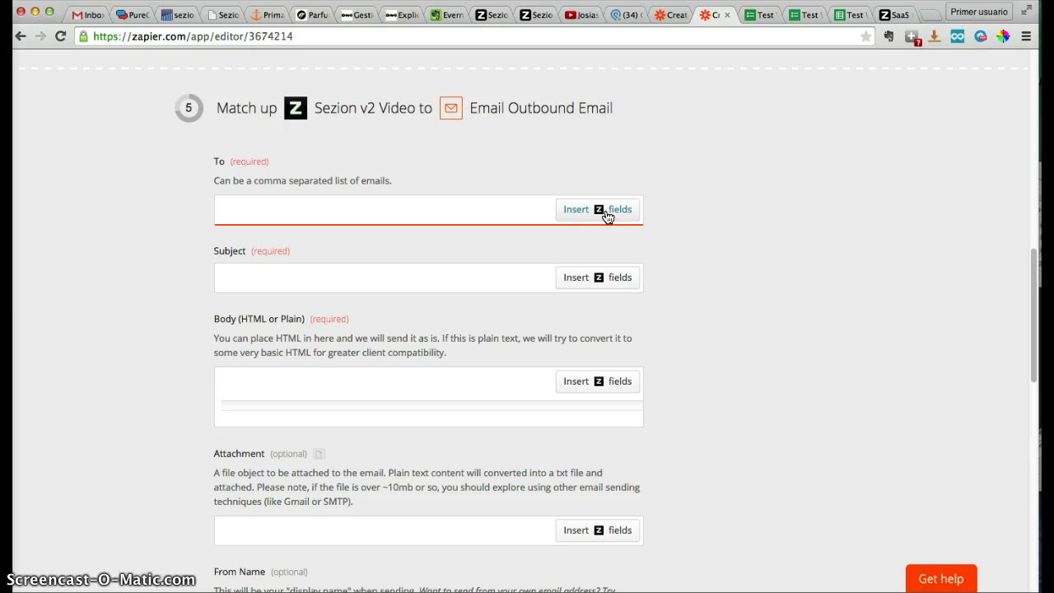
left_click(597, 215)
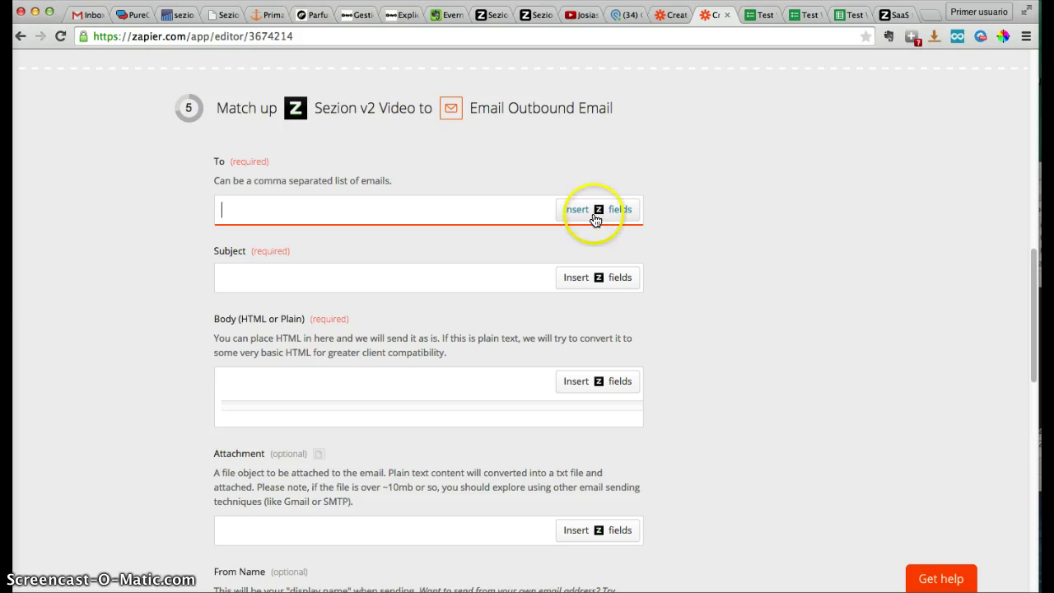
left_click(571, 212)
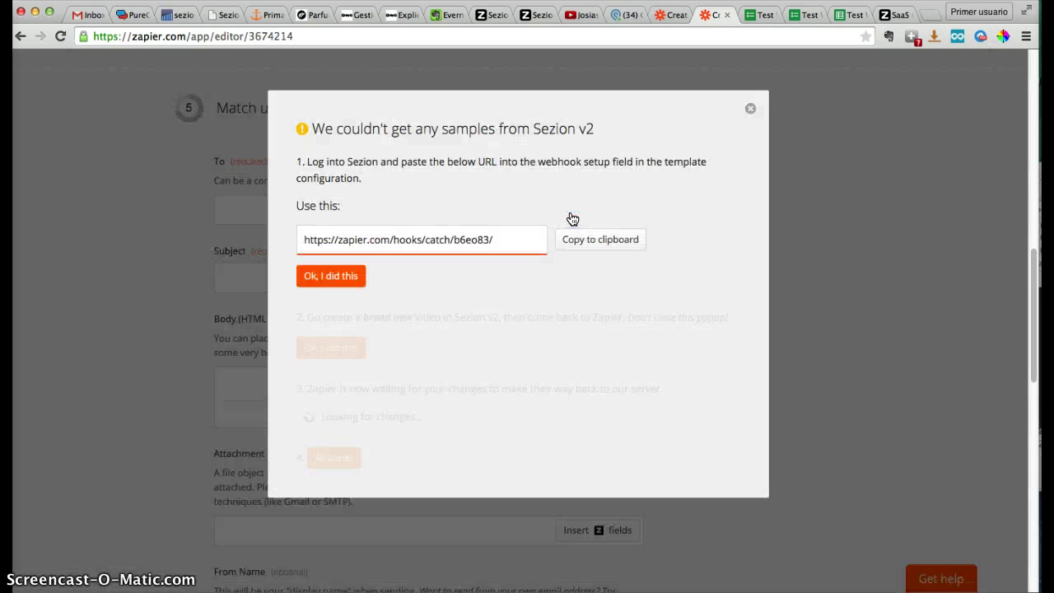
left_click(331, 280)
Finish the webhook step, then run the Sheets-to-Sezion Zap test on Sample #2
left_click(315, 280)
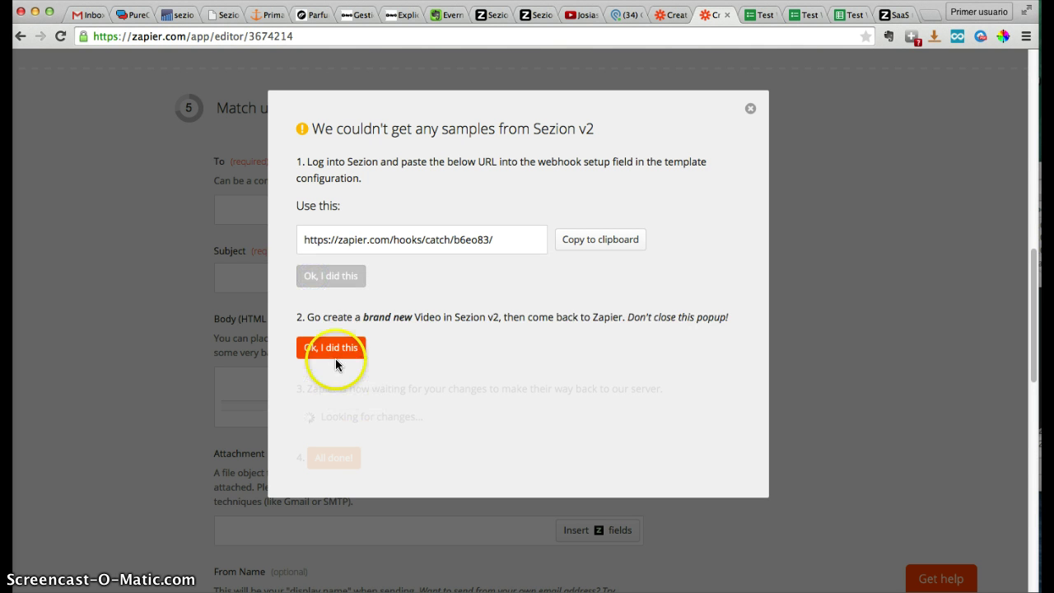
left_click(674, 16)
scroll(674, 356, "down", 15)
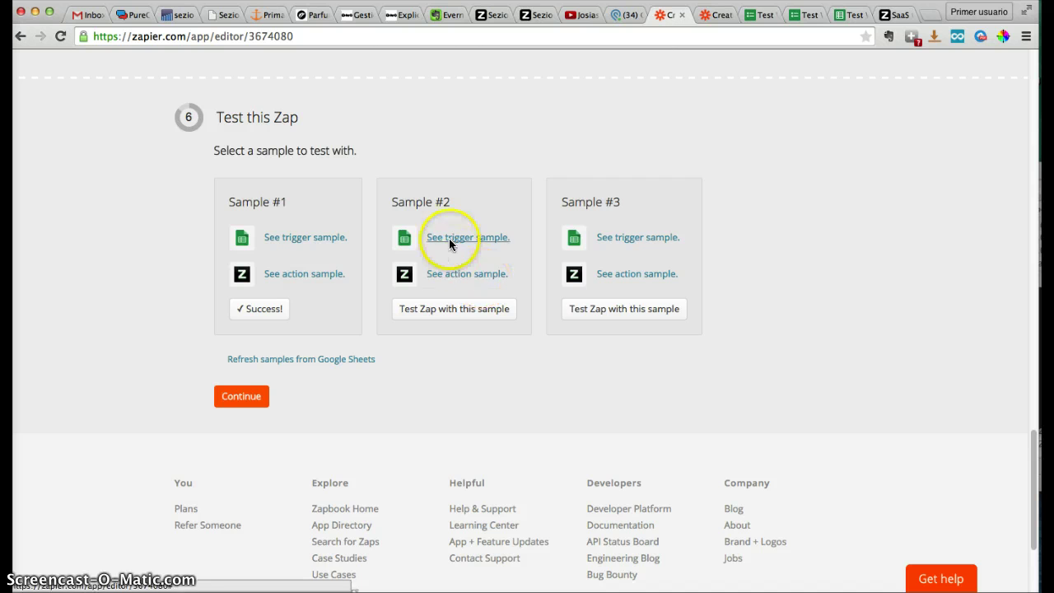
left_click(446, 315)
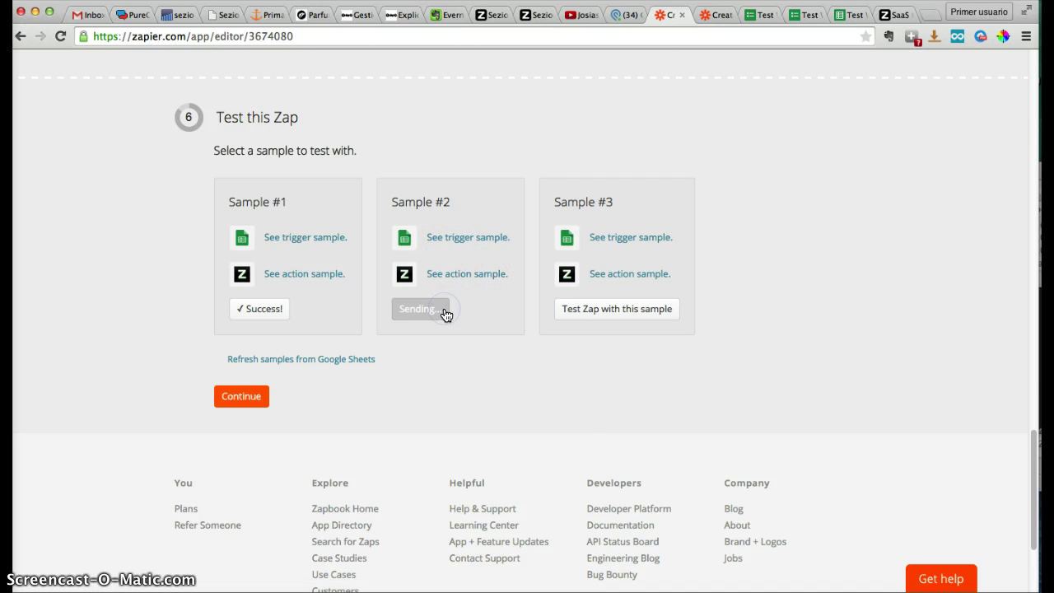
Confirm the new Sezion video exists so Zapier finds it as a sample, then close the dialog
left_click(709, 14)
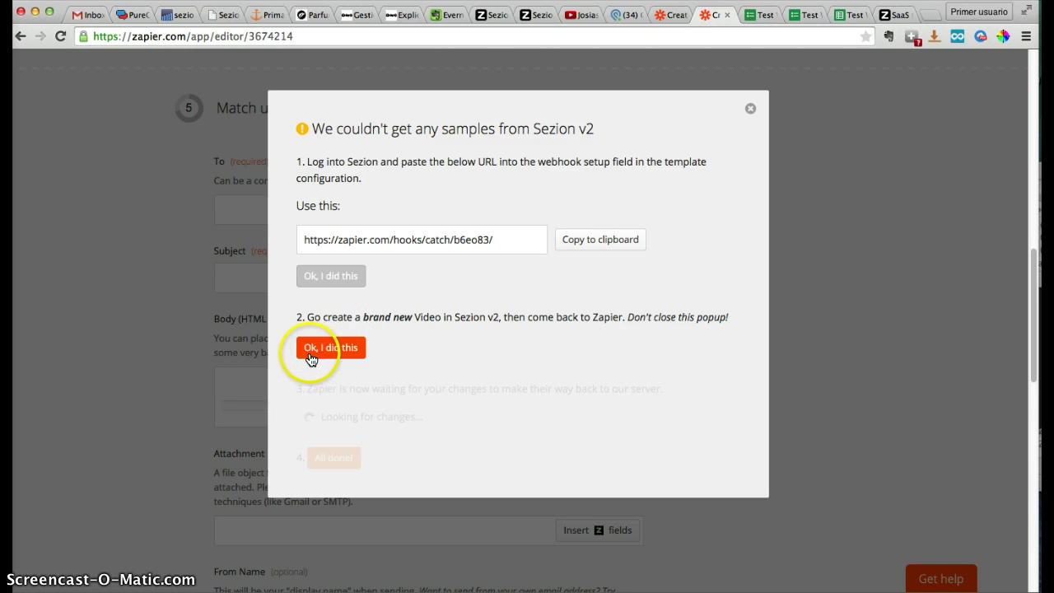
left_click(341, 354)
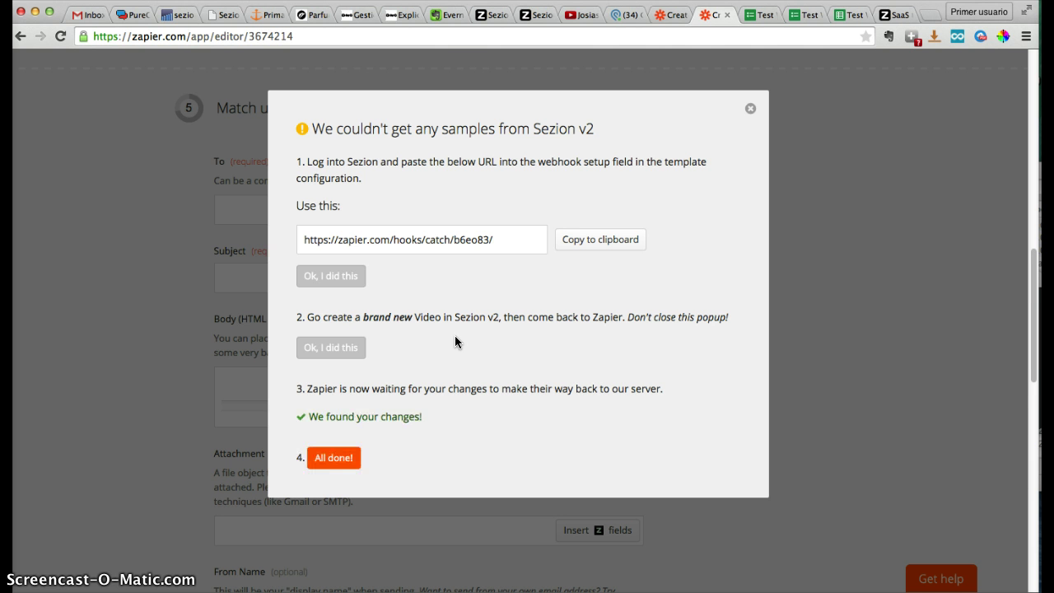
left_click(346, 459)
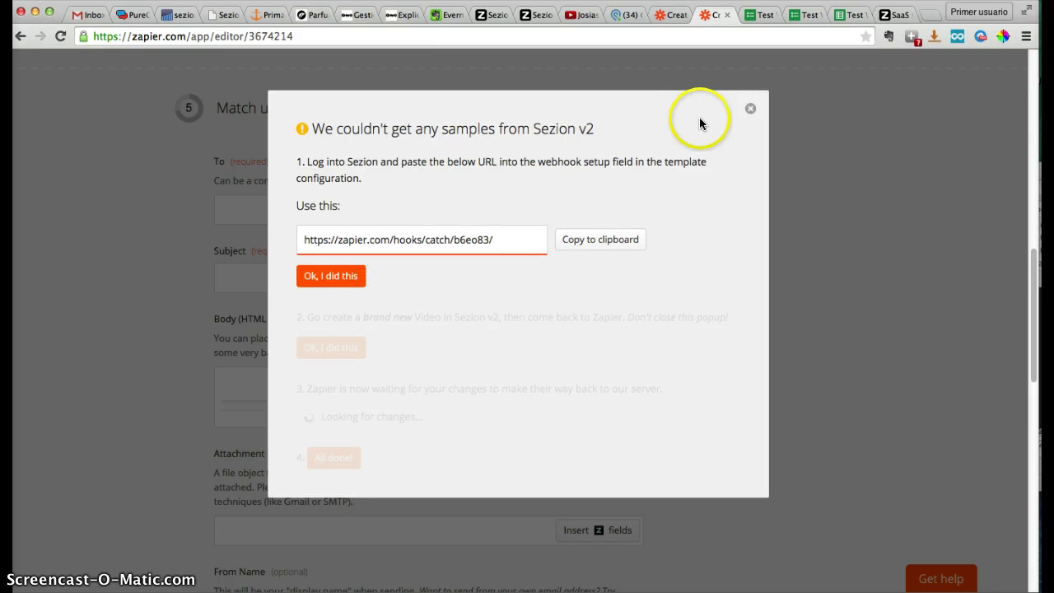
left_click(751, 109)
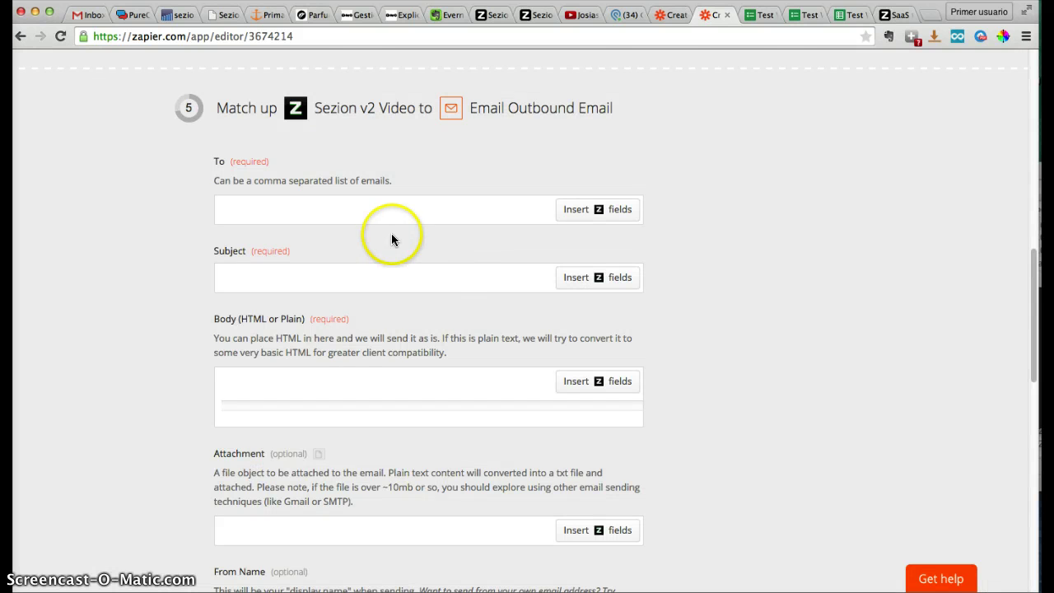
Set the email's To field to the Sezion Email field
left_click(409, 218)
left_click(620, 209)
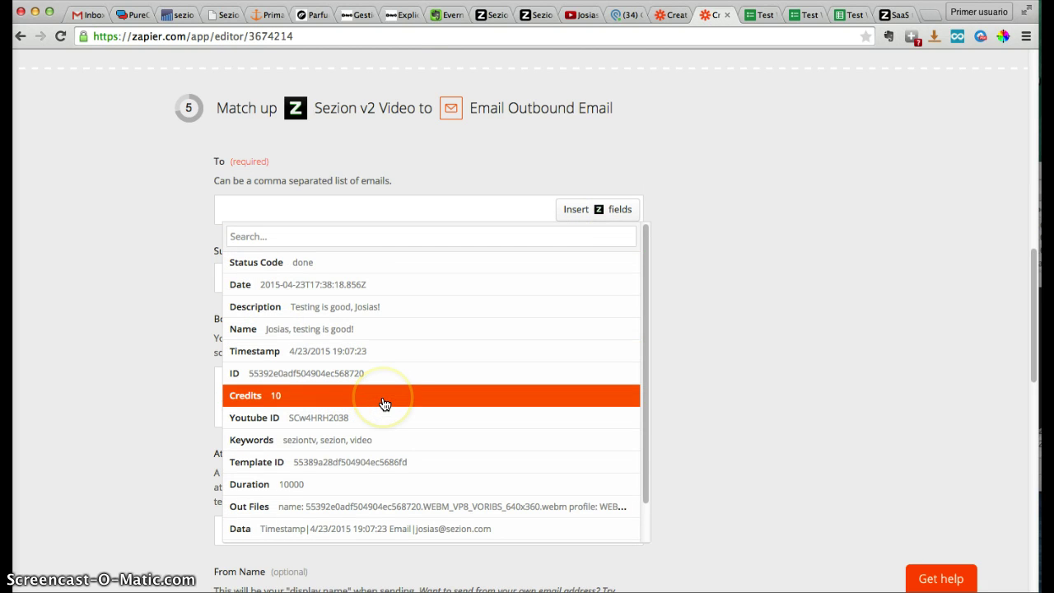
scroll(383, 403, "down", 1)
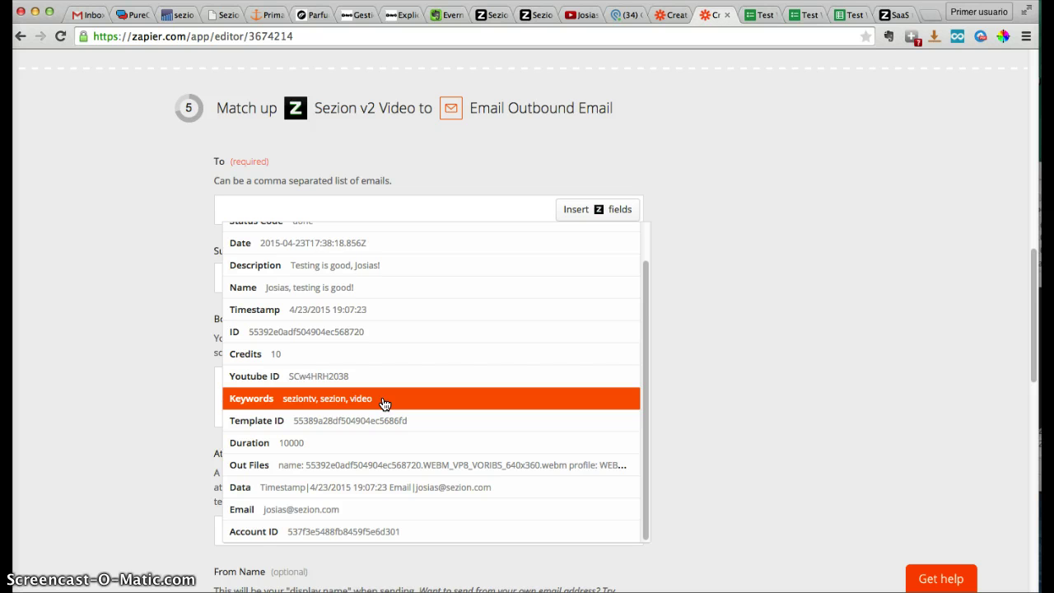
left_click_drag(277, 497, 286, 516)
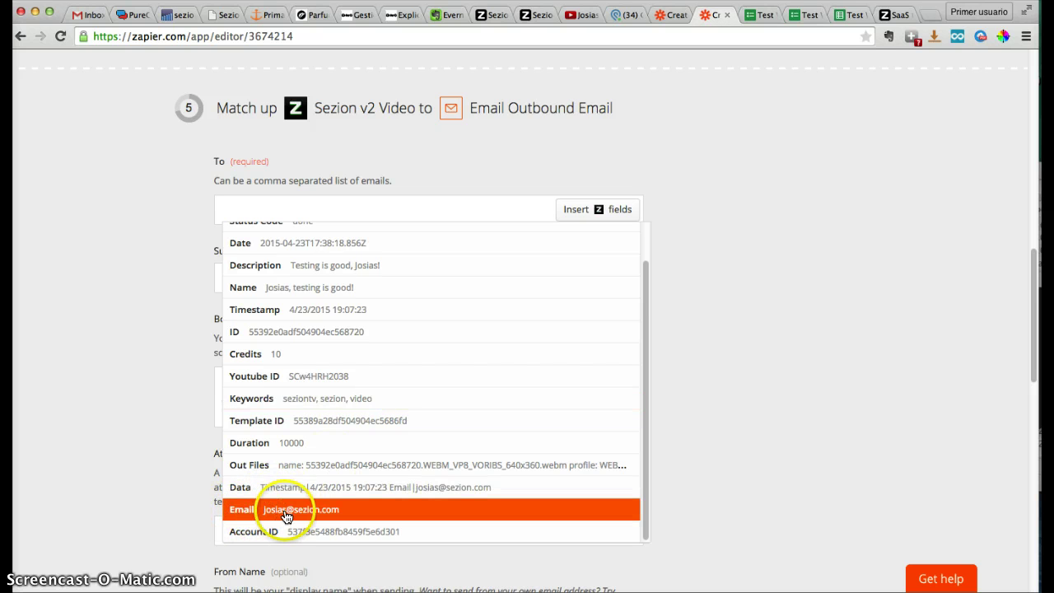
left_click(286, 516)
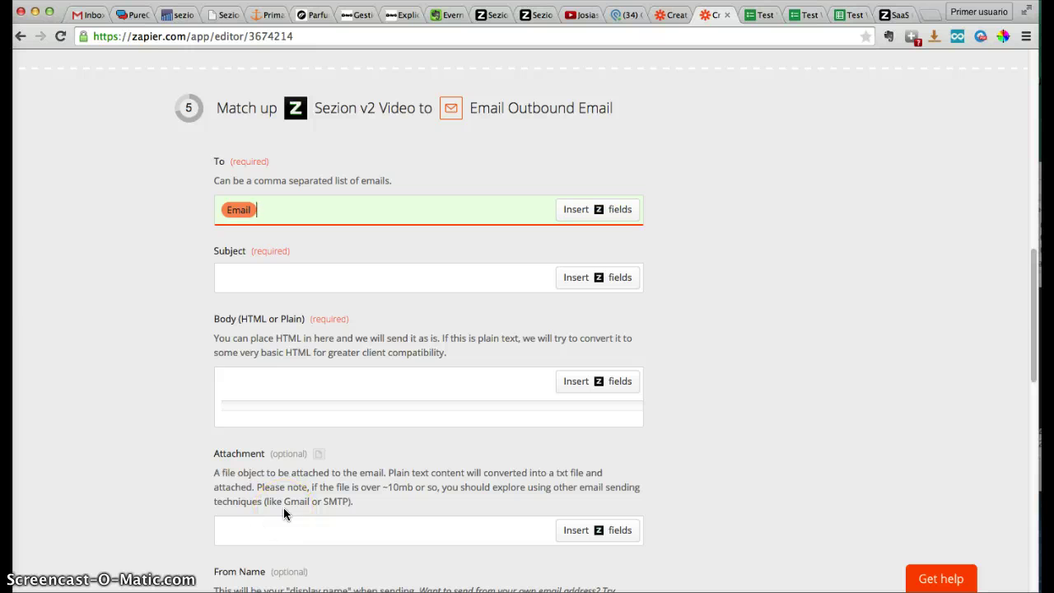
left_click(349, 336)
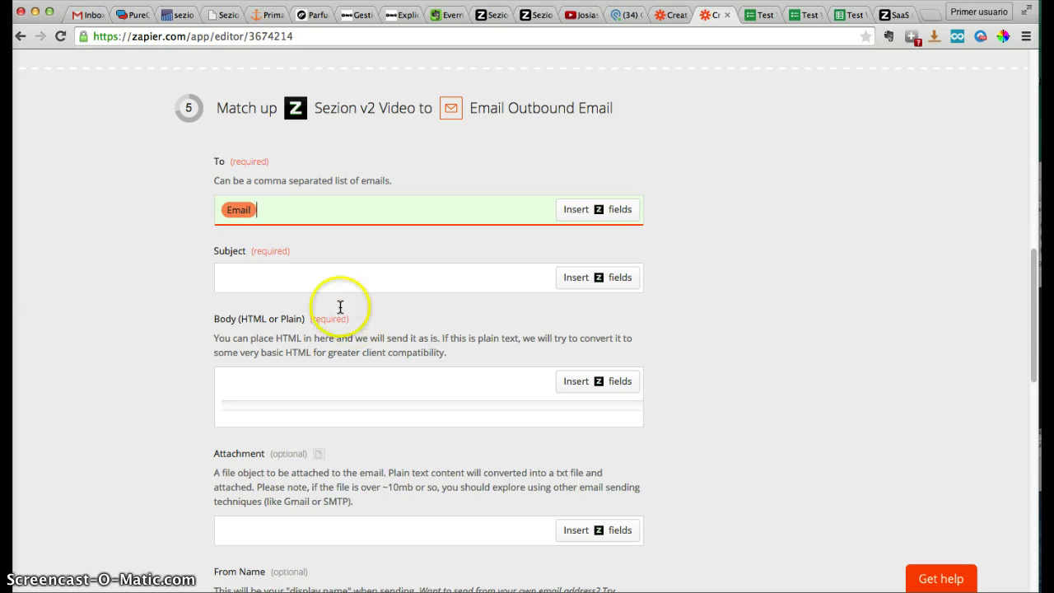
left_click(669, 302)
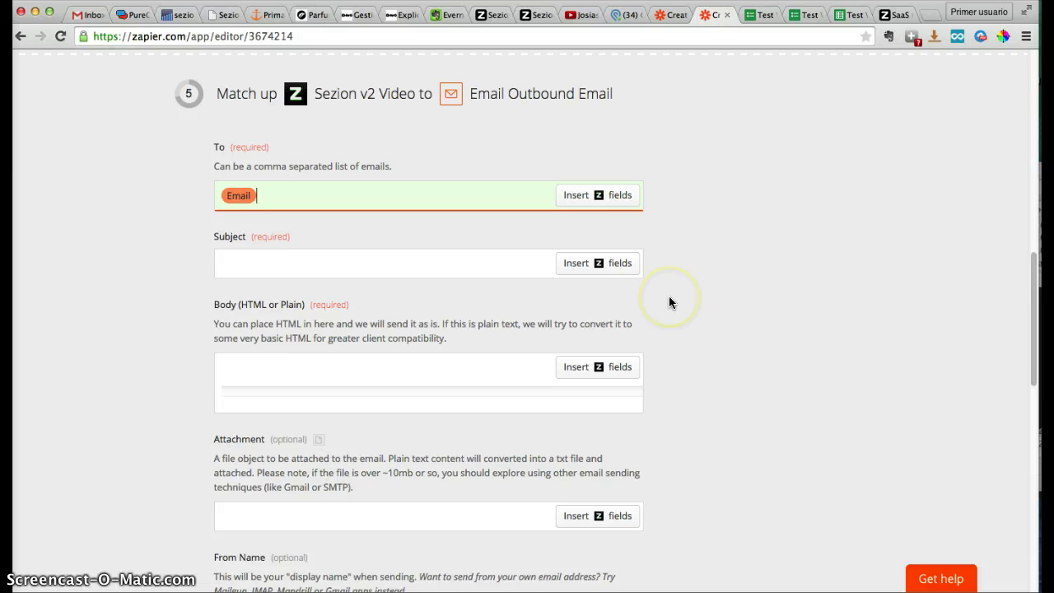
Fill the email Subject with the Sezion Name field
left_click(420, 248)
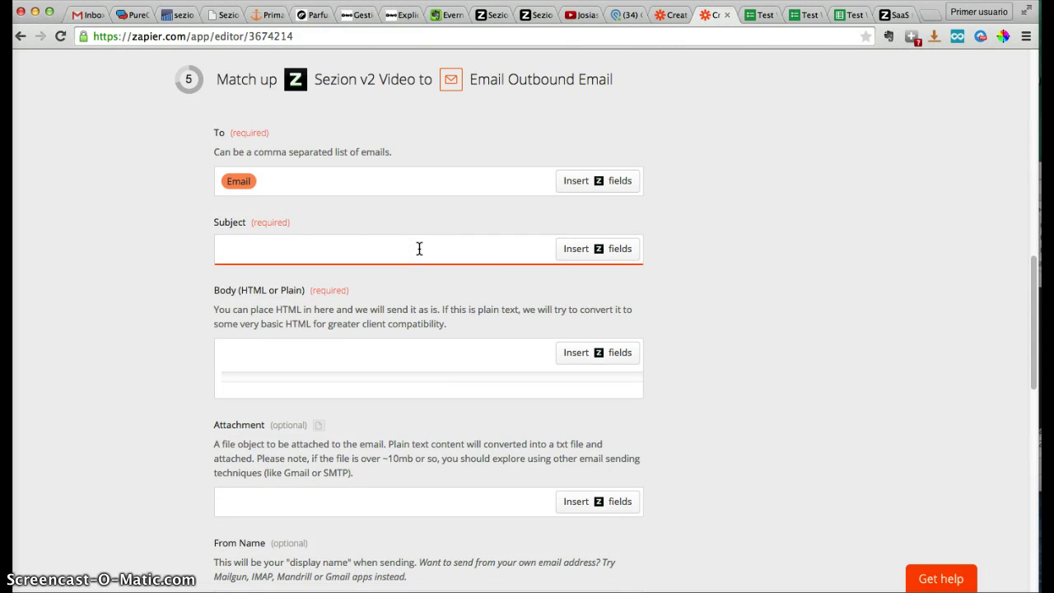
left_click(564, 254)
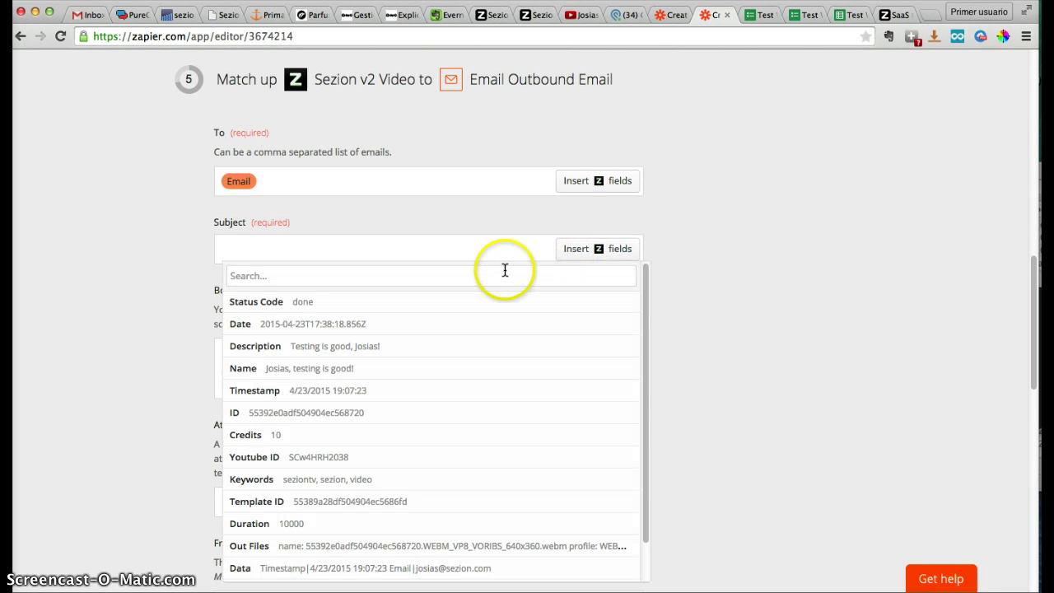
left_click(503, 272)
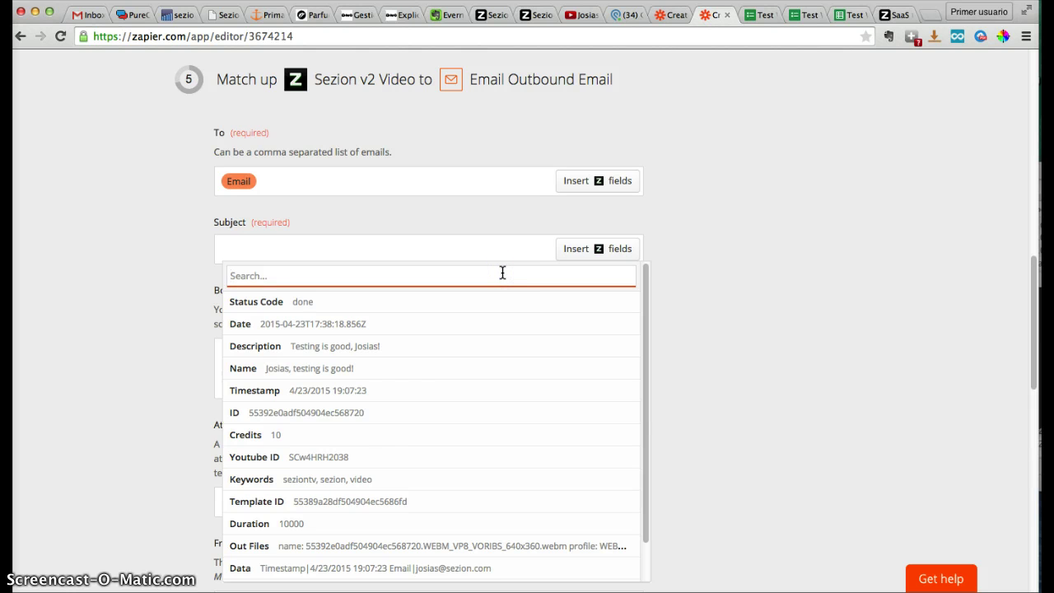
left_click(306, 368)
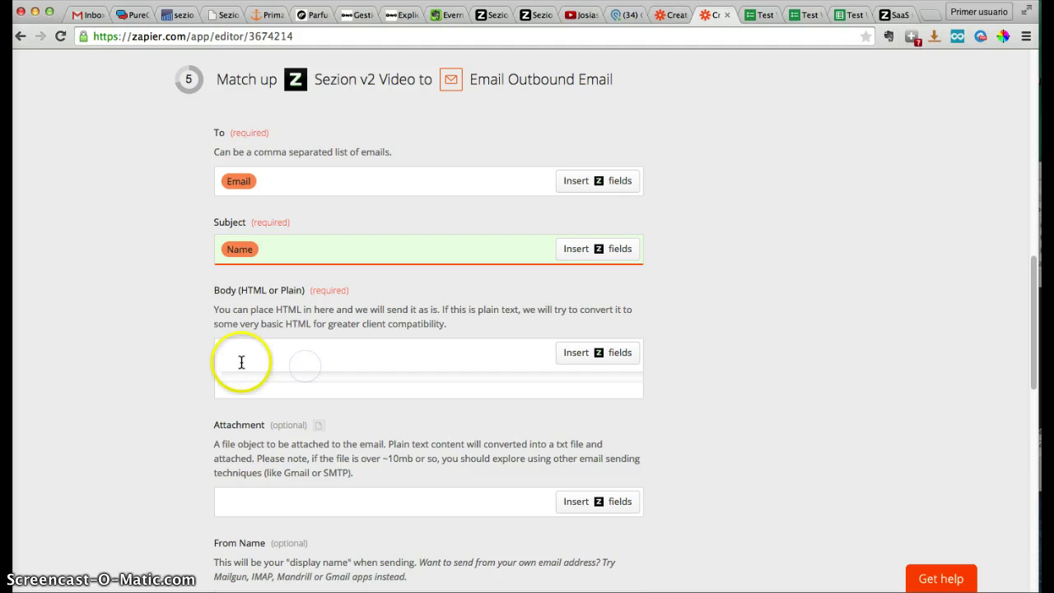
scroll(175, 327, "down", 2)
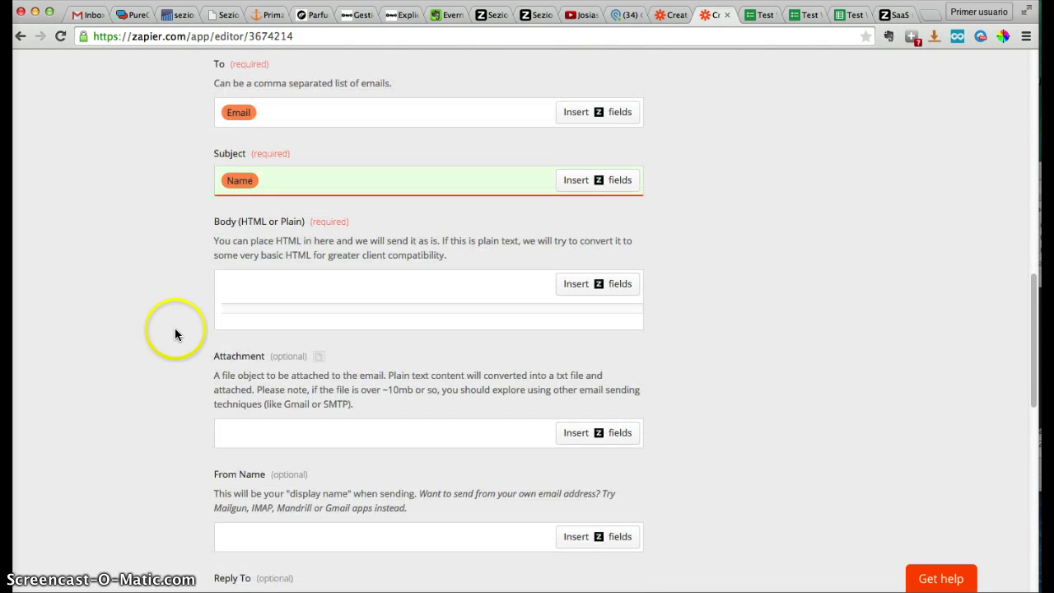
Write the body 'Hi,' and 'Here is the YouTube URL:' followed by the Youtube ID field
left_click(323, 291)
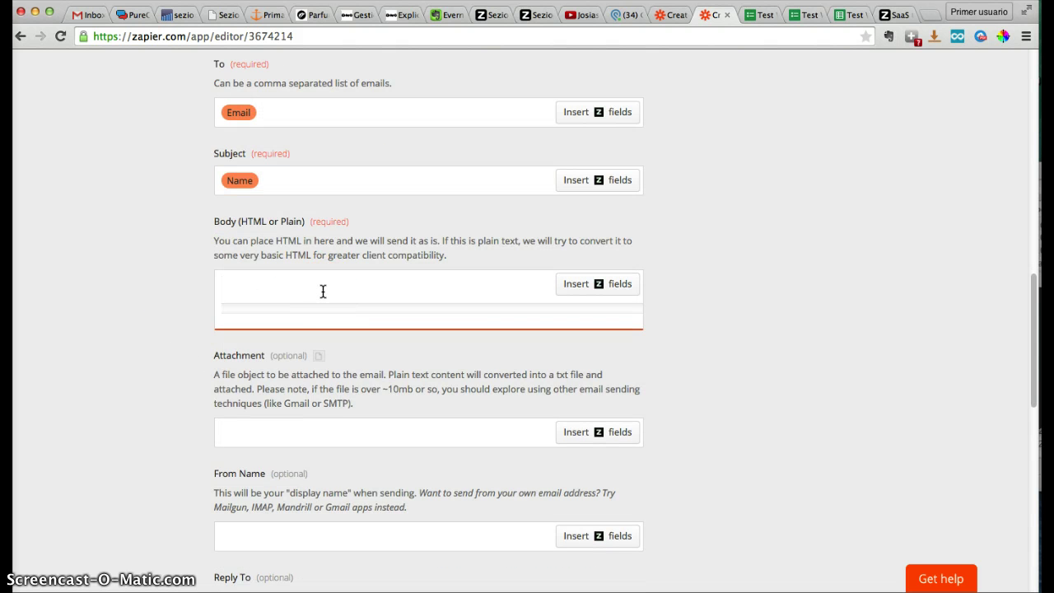
type("Hi,")
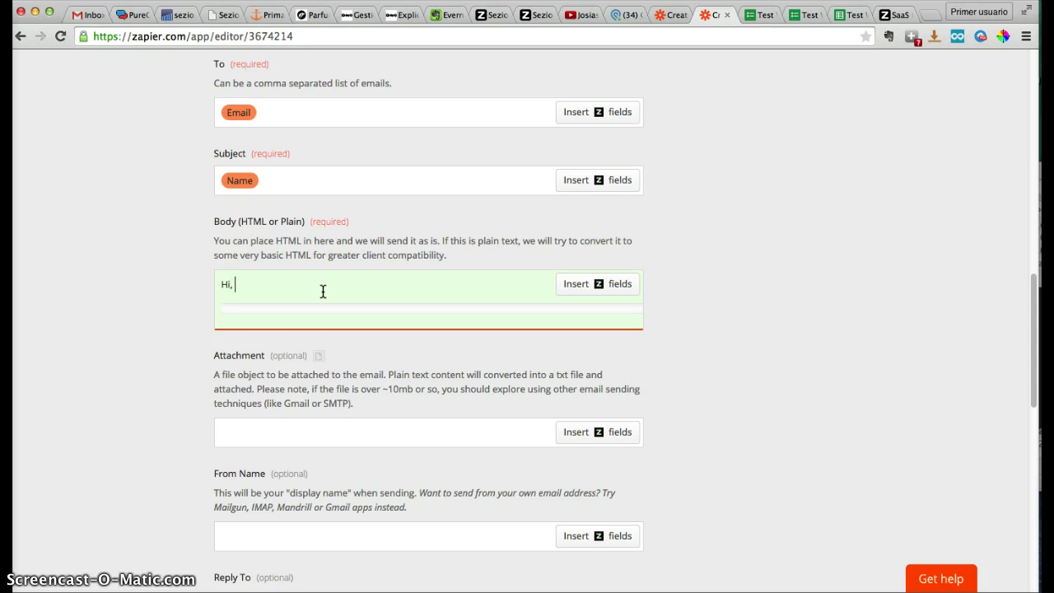
key("Return")
key("Return")
type("T")
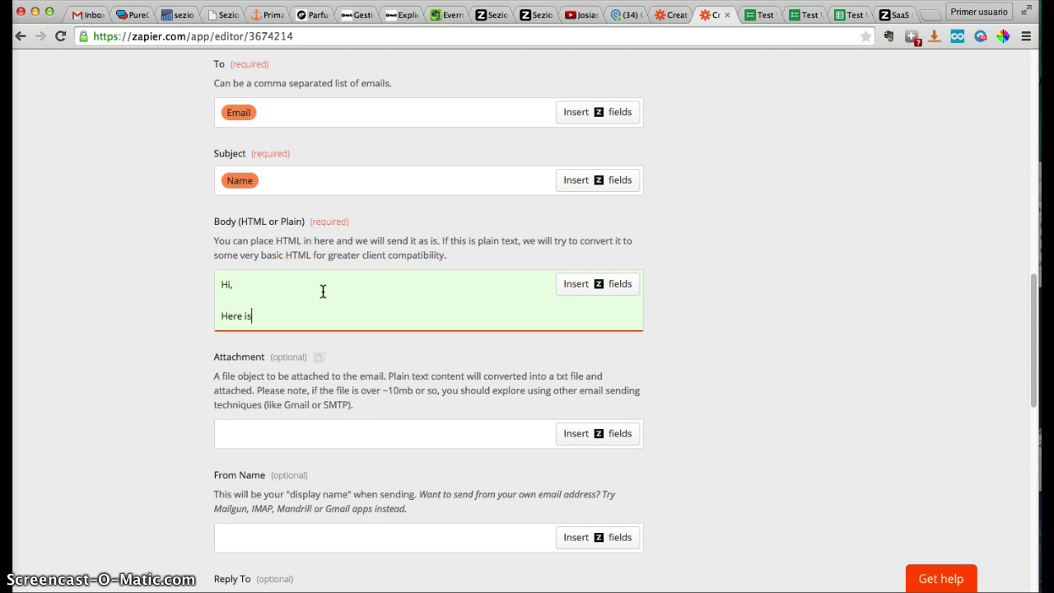
type("ere is the YouTube URL:")
left_click(576, 283)
left_click(477, 333)
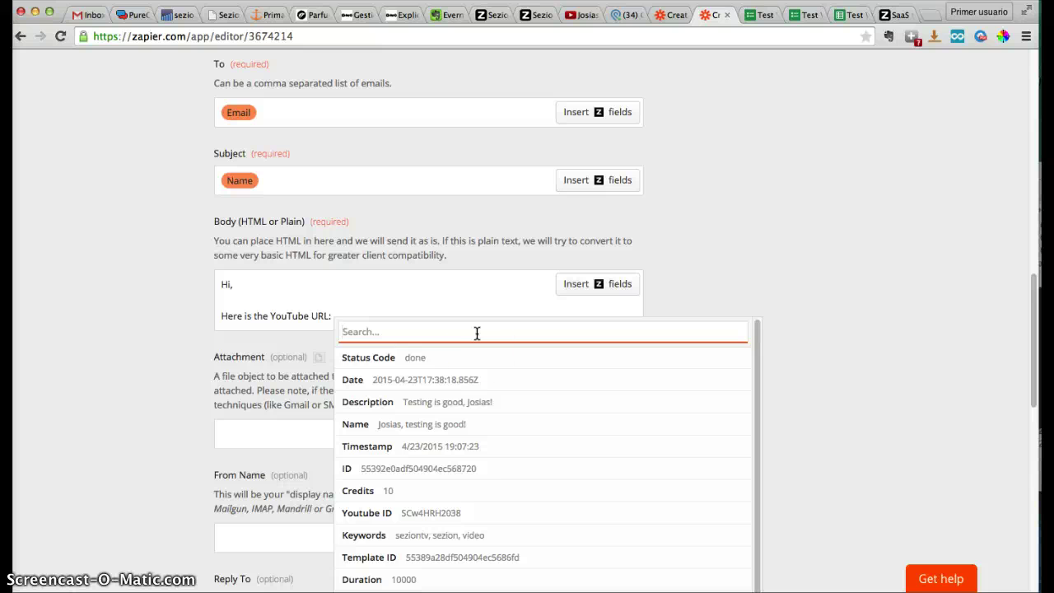
left_click(481, 514)
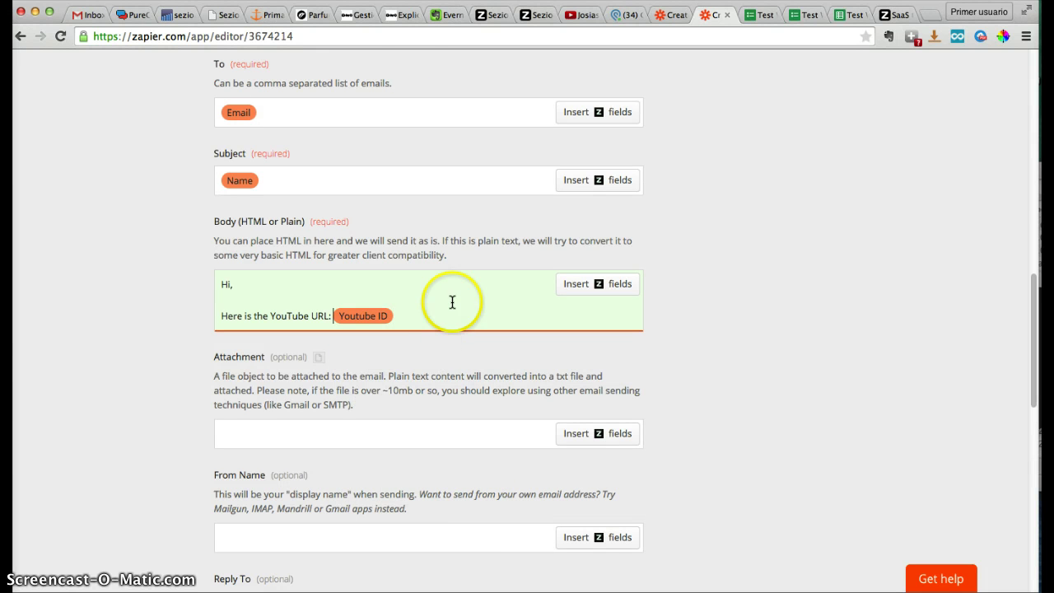
left_click(405, 32)
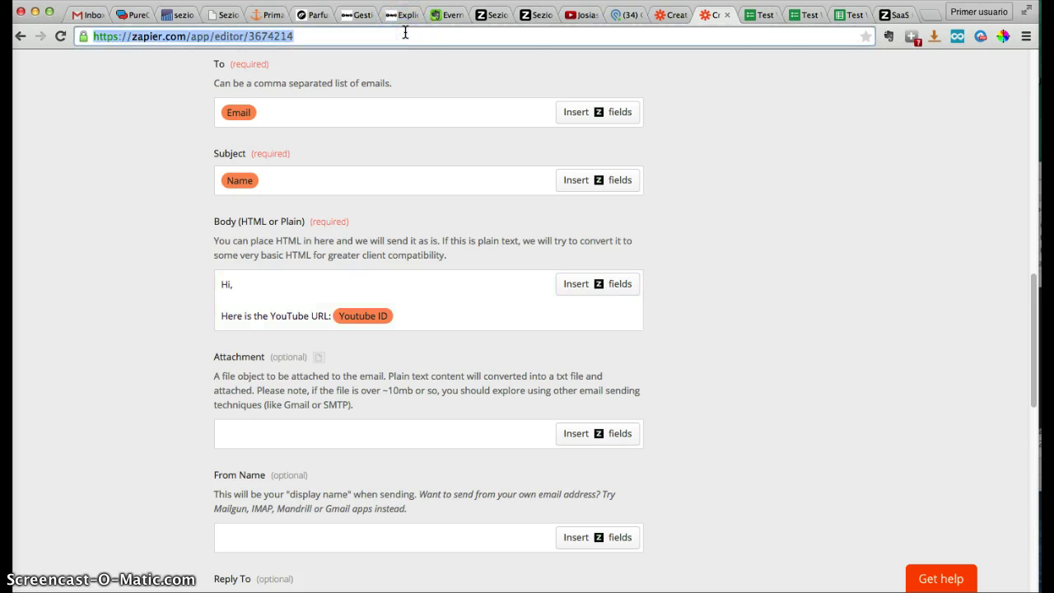
type("you")
key("Down")
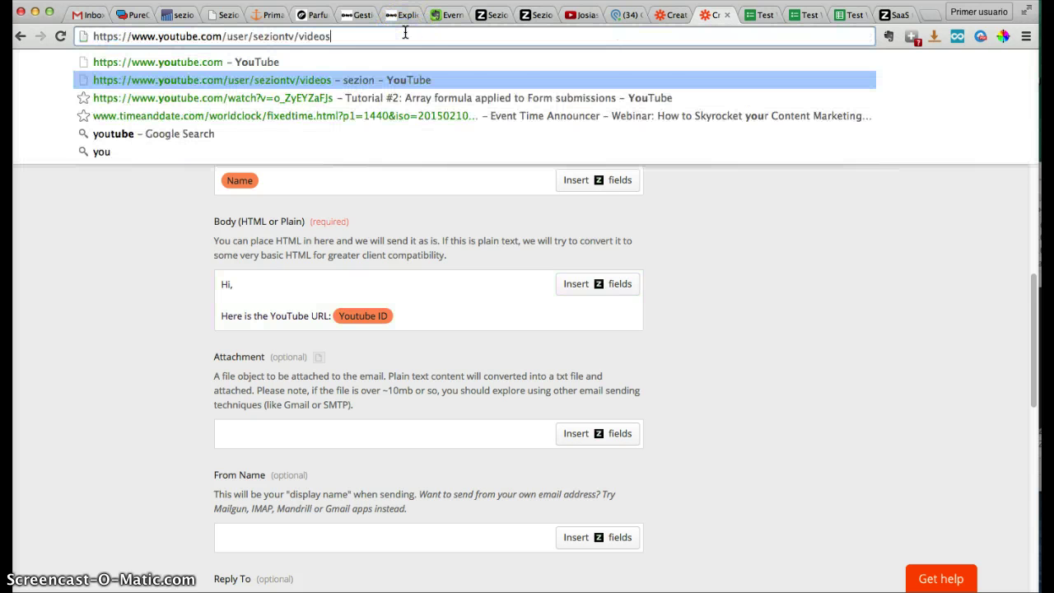
key("Down")
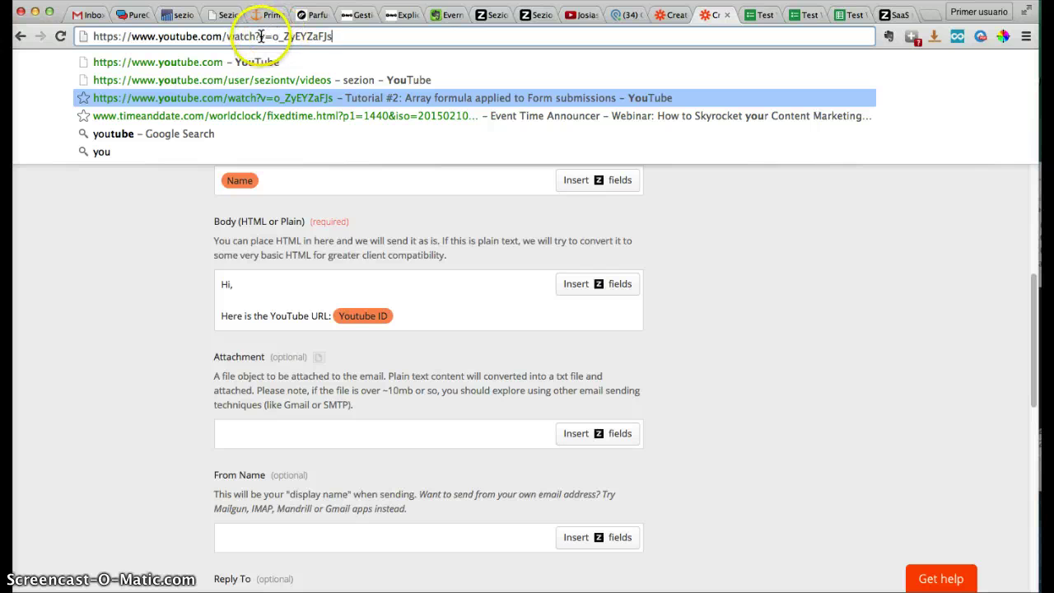
left_click_drag(273, 36, 76, 36)
key("super+c")
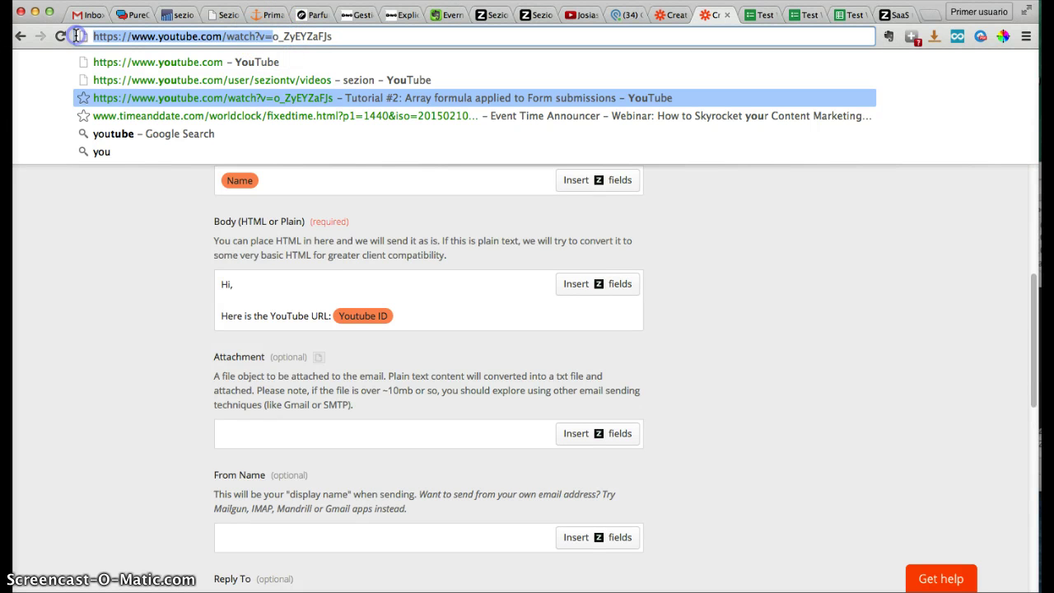
left_click(333, 319)
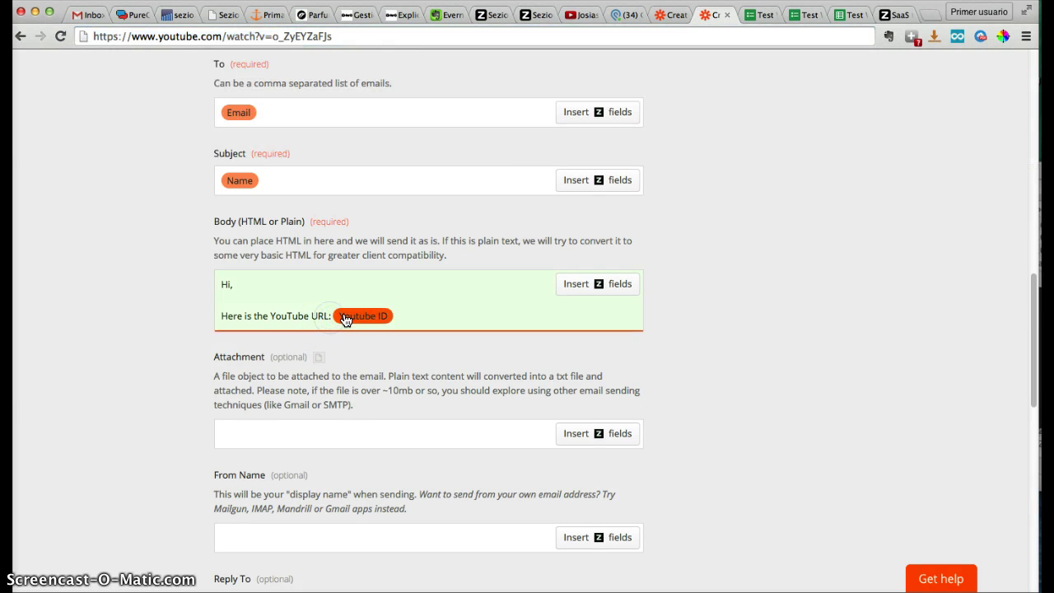
key("super+v")
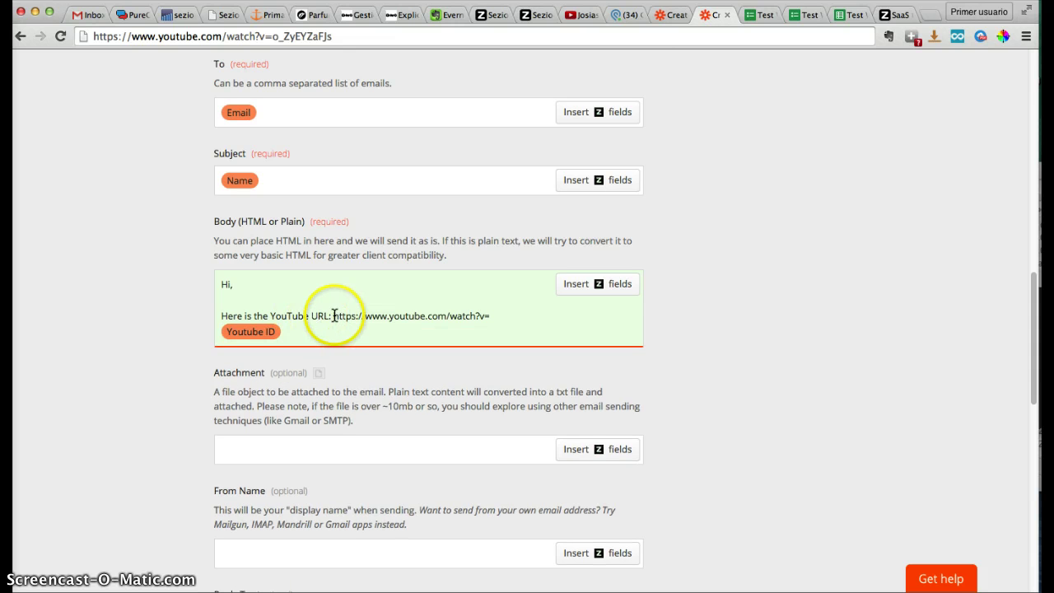
left_click_drag(334, 317, 490, 313)
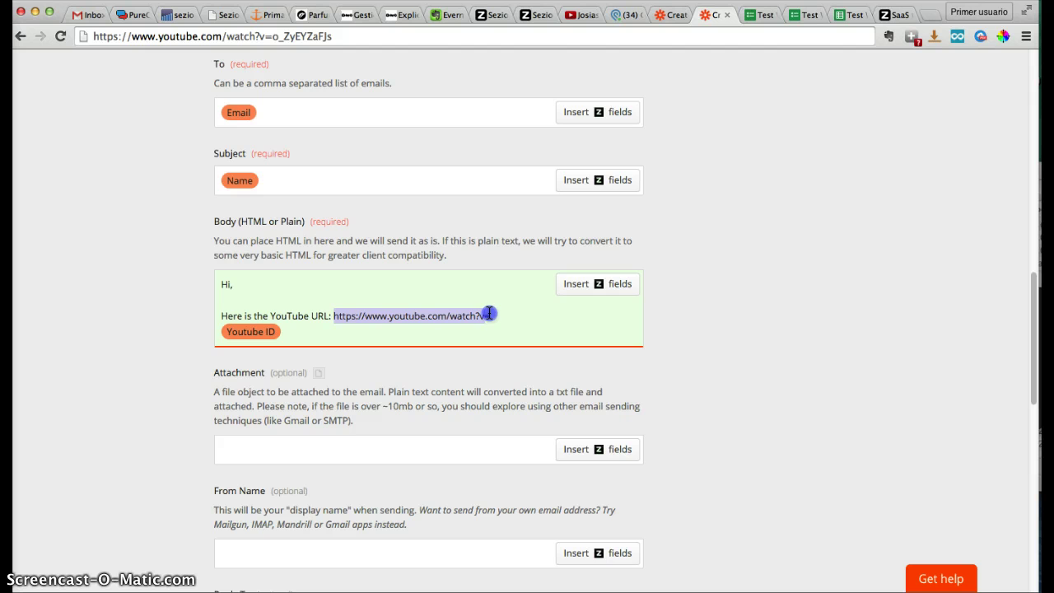
left_click(341, 321)
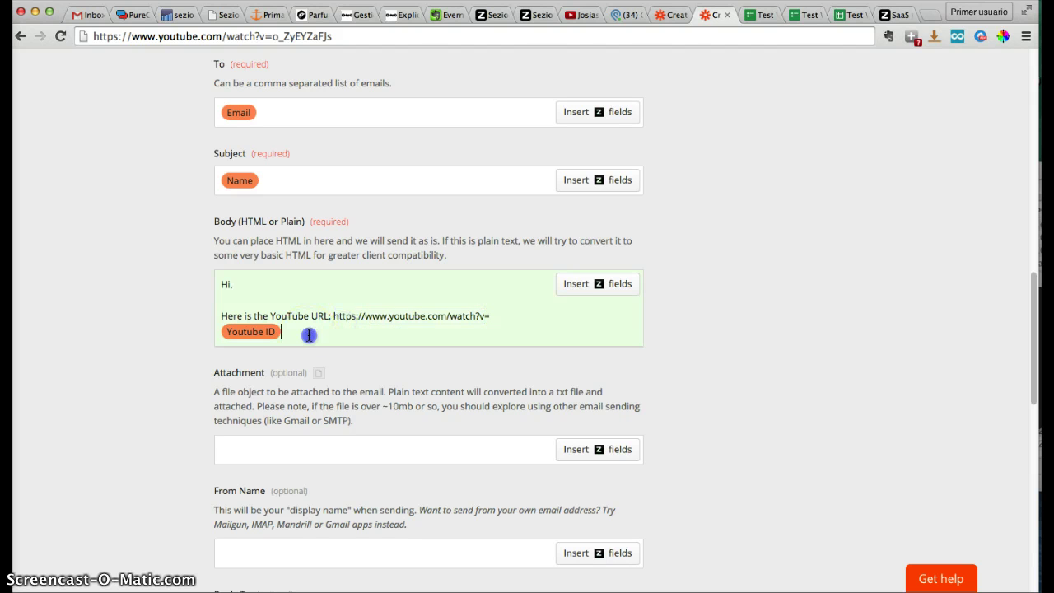
left_click(181, 332)
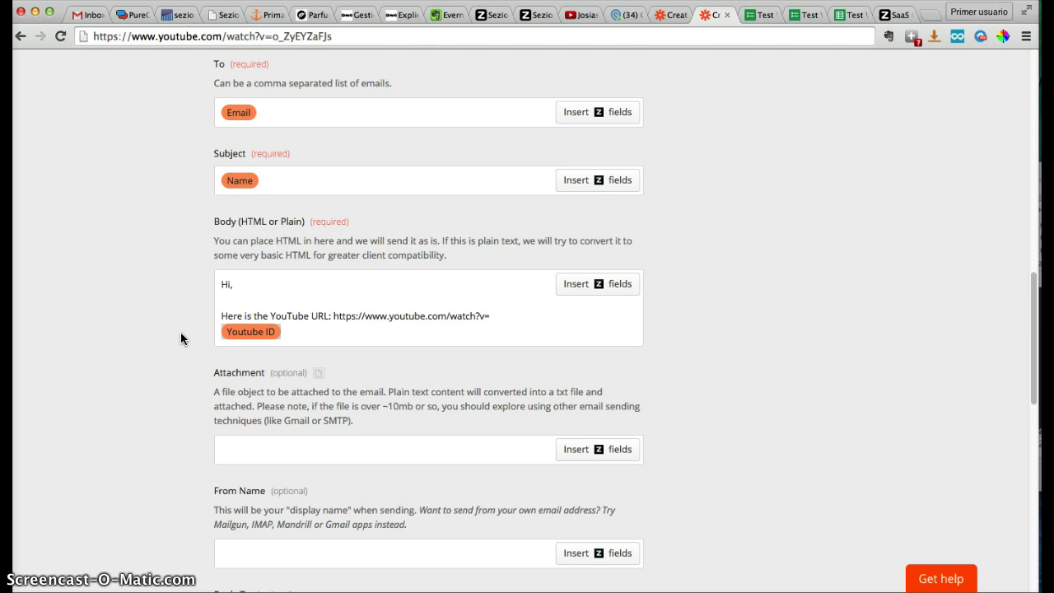
left_click(379, 322)
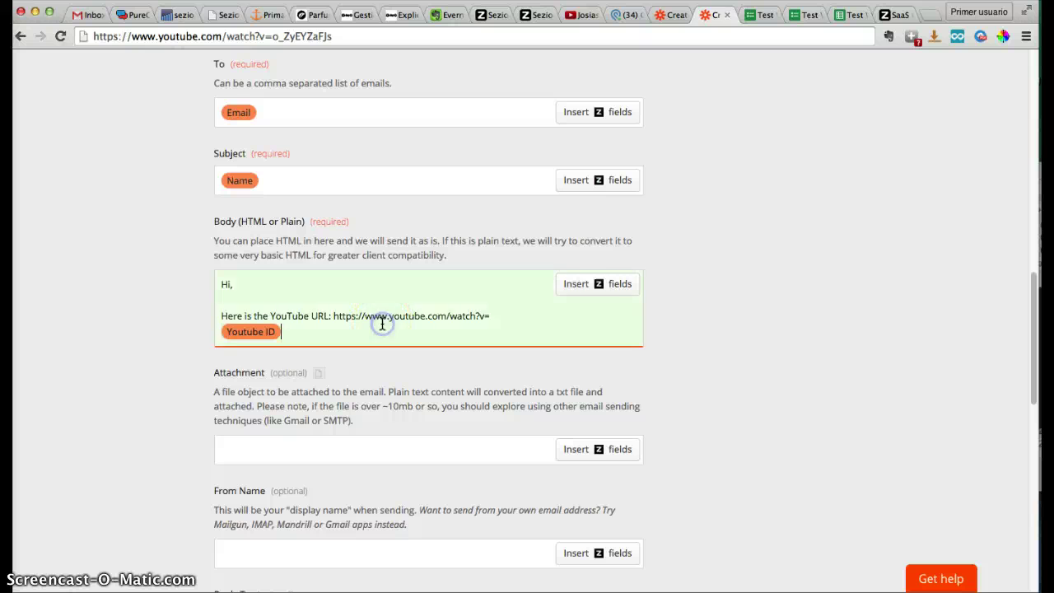
Set the email's From Name to 'Sezion Test'
scroll(923, 313, "down", 1)
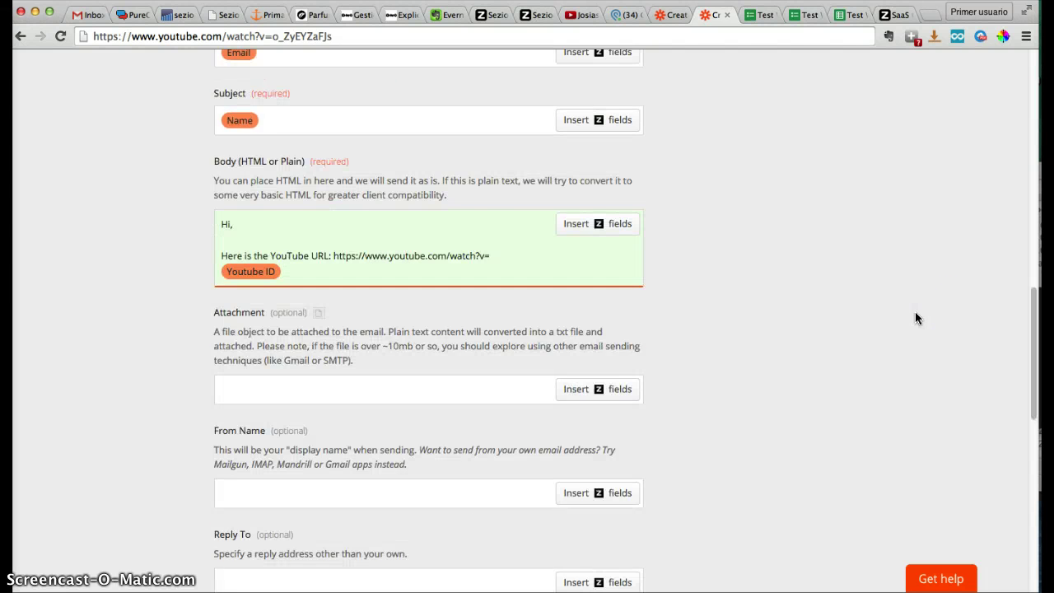
scroll(916, 313, "down", 2)
scroll(915, 318, "down", 3)
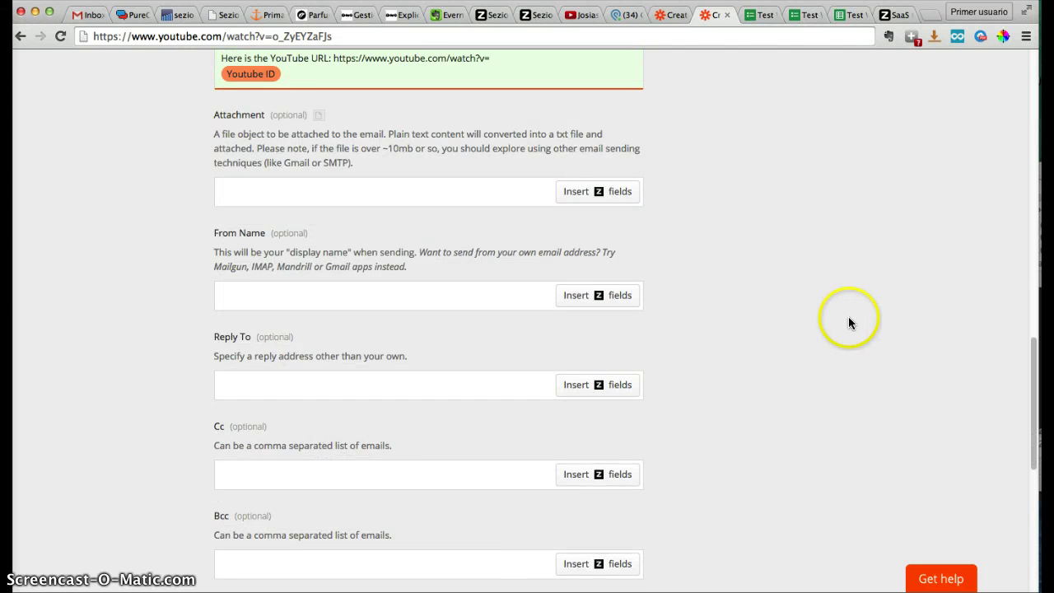
scroll(849, 318, "up", 2)
scroll(850, 320, "up", 3)
scroll(849, 319, "down", 5)
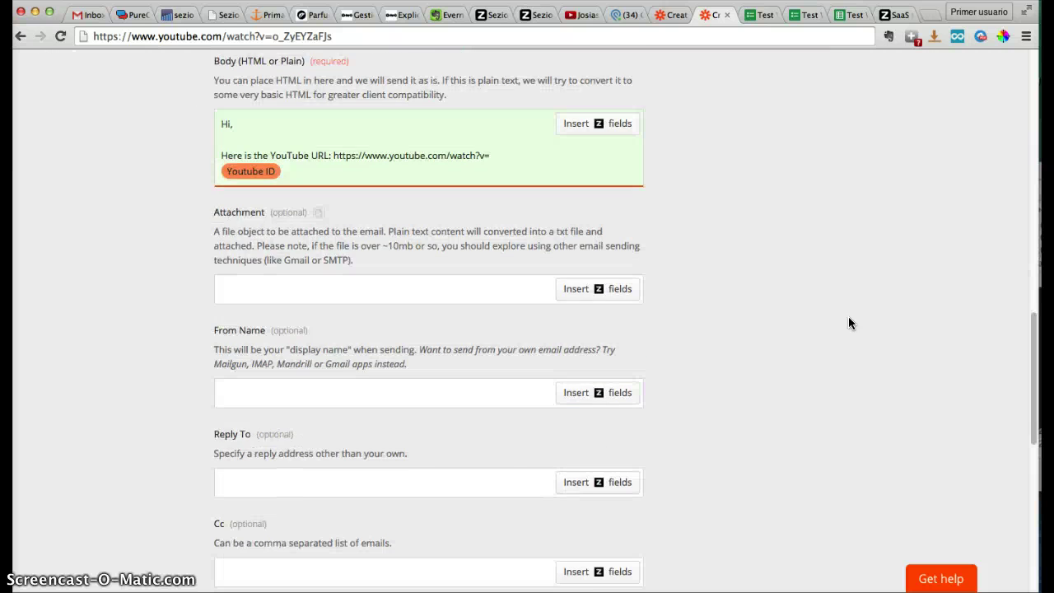
scroll(849, 319, "down", 3)
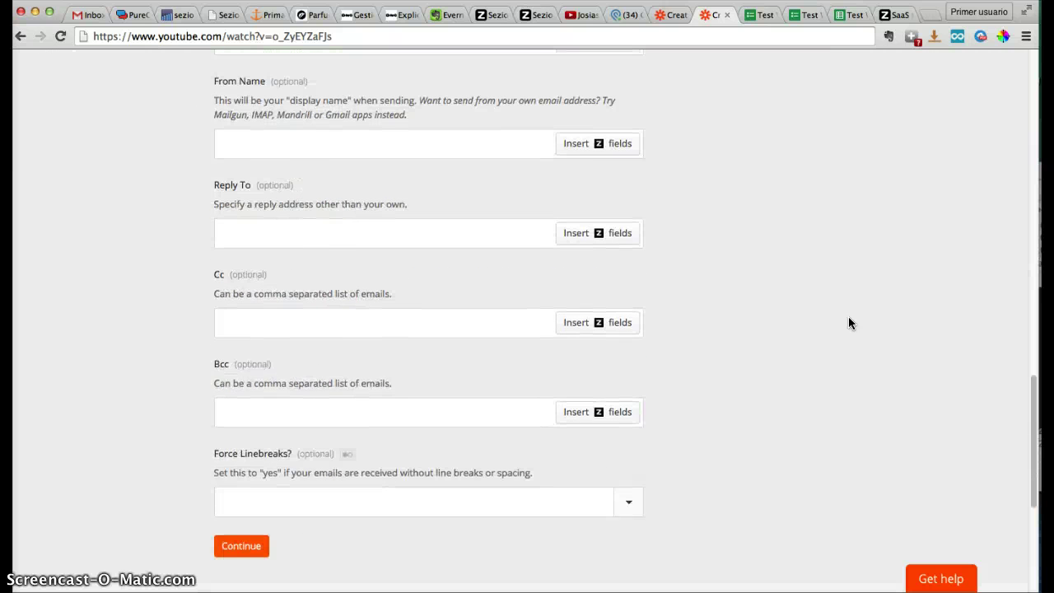
scroll(850, 323, "up", 8)
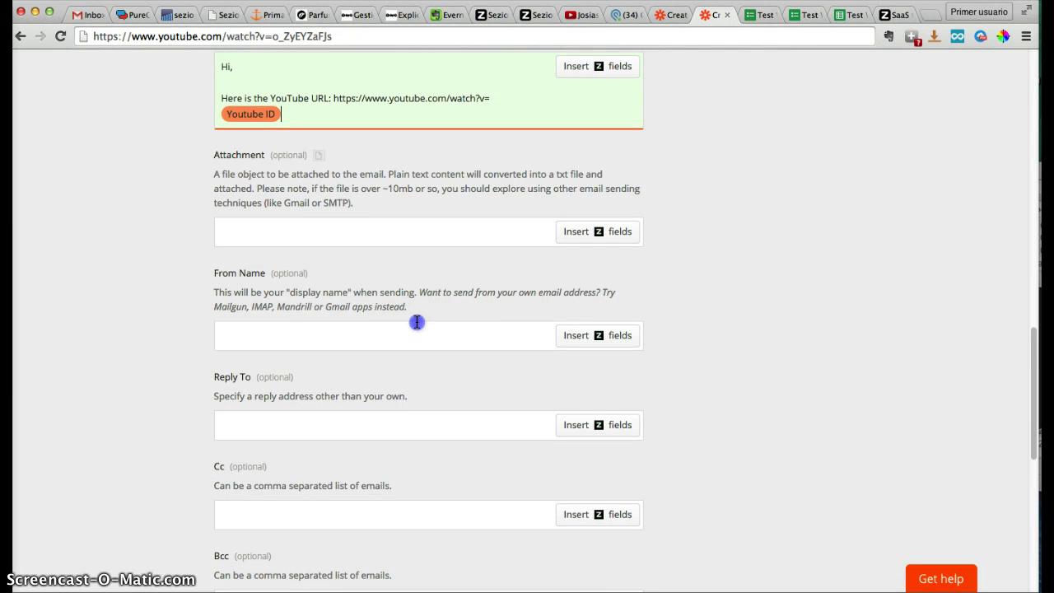
left_click(417, 323)
type("Se")
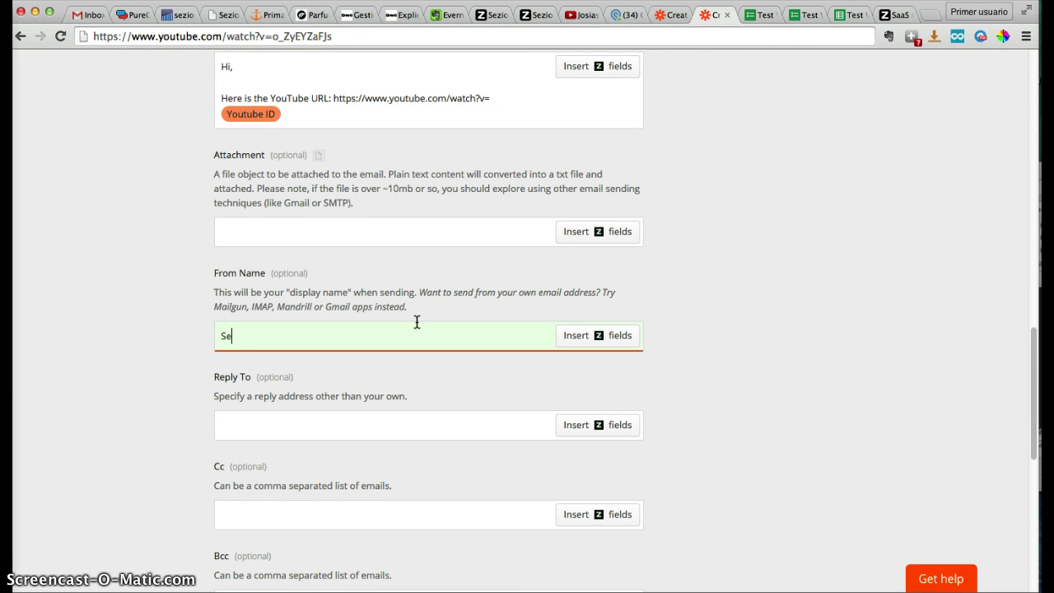
type("zion Test")
left_click(692, 313)
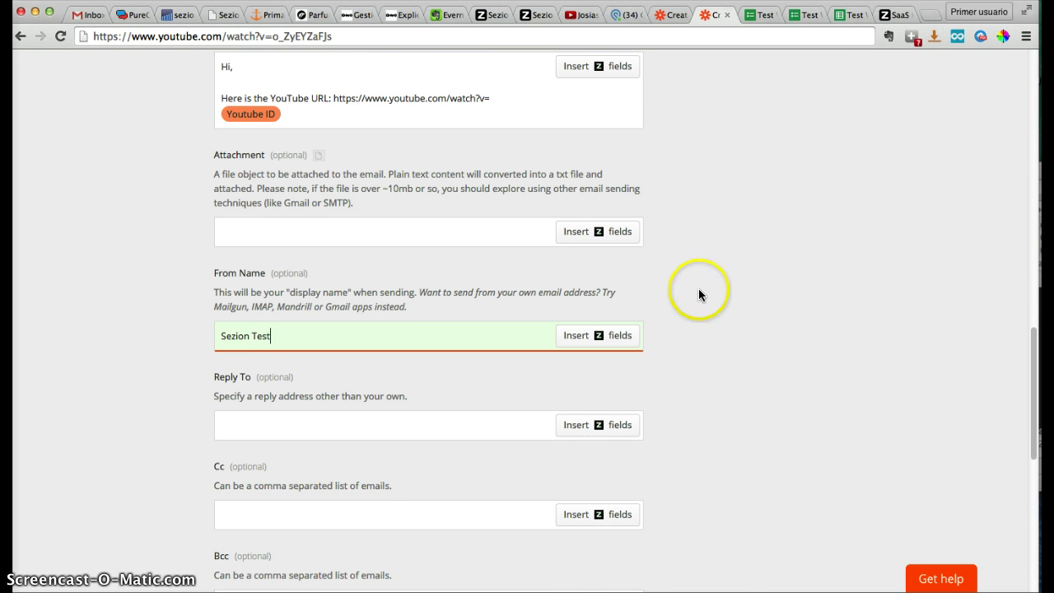
scroll(712, 295, "down", 4)
left_click(173, 472)
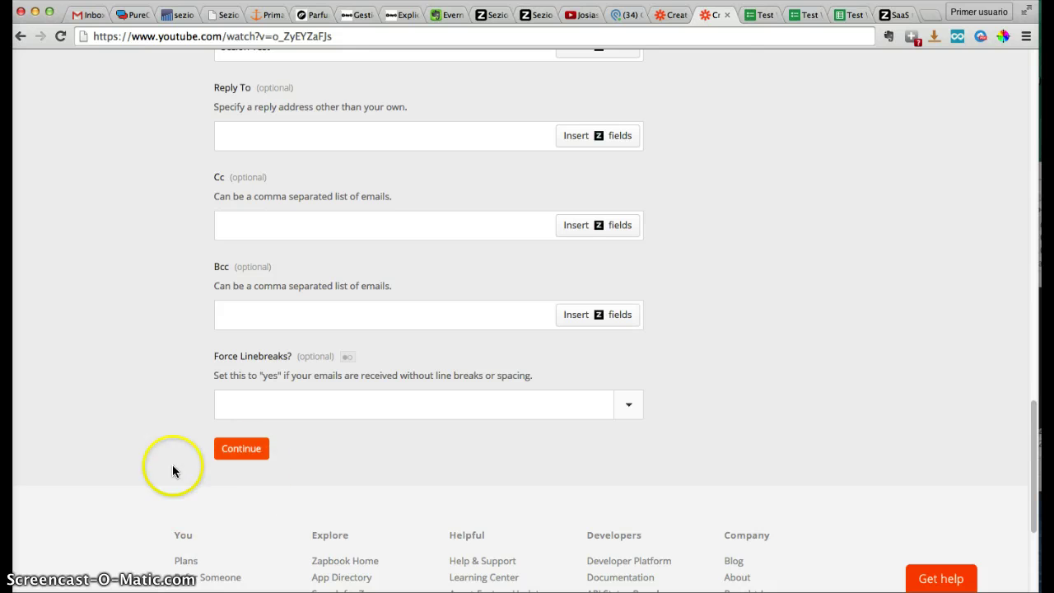
Continue to testing and run a successful Zap test using the Sezion v2 sample
left_click(244, 453)
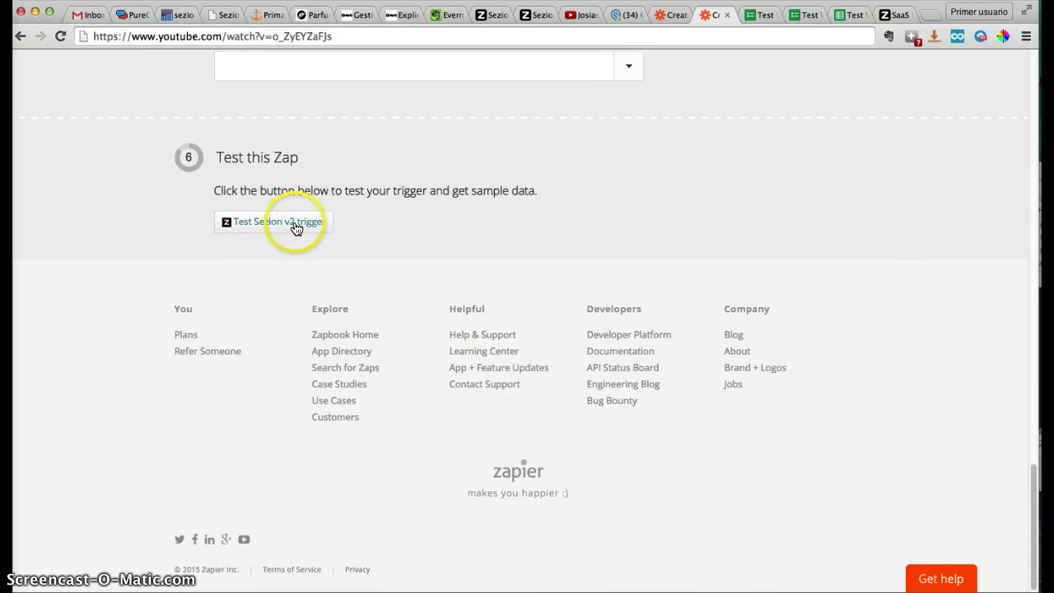
left_click(295, 224)
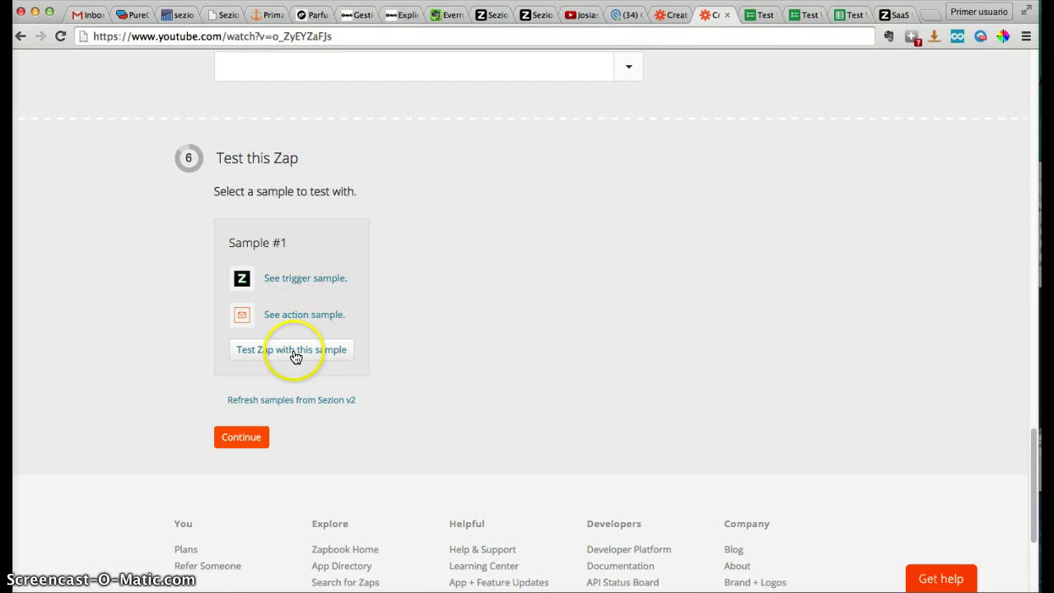
left_click(295, 353)
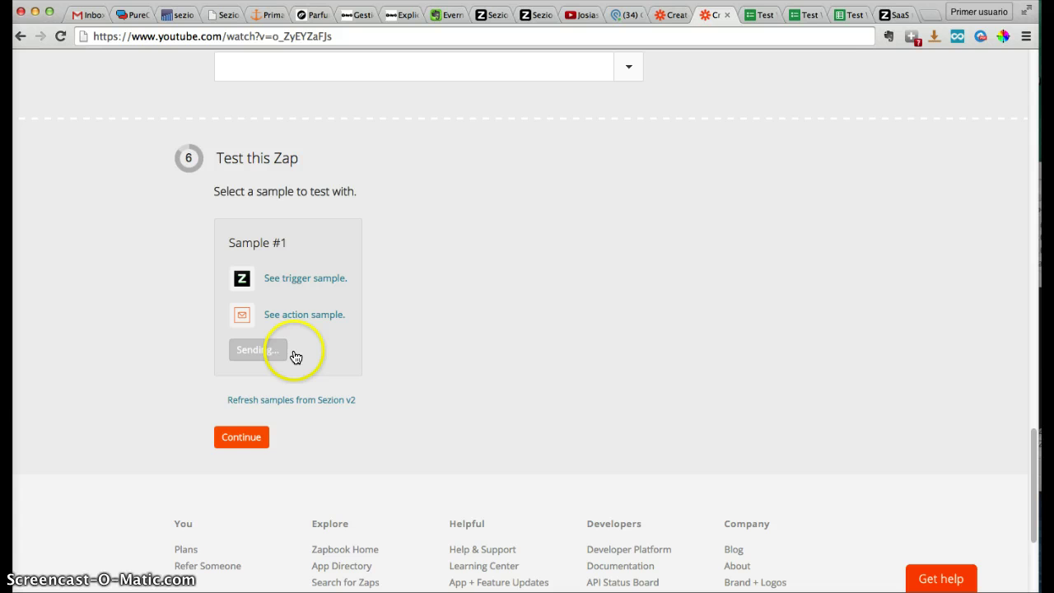
left_click(85, 15)
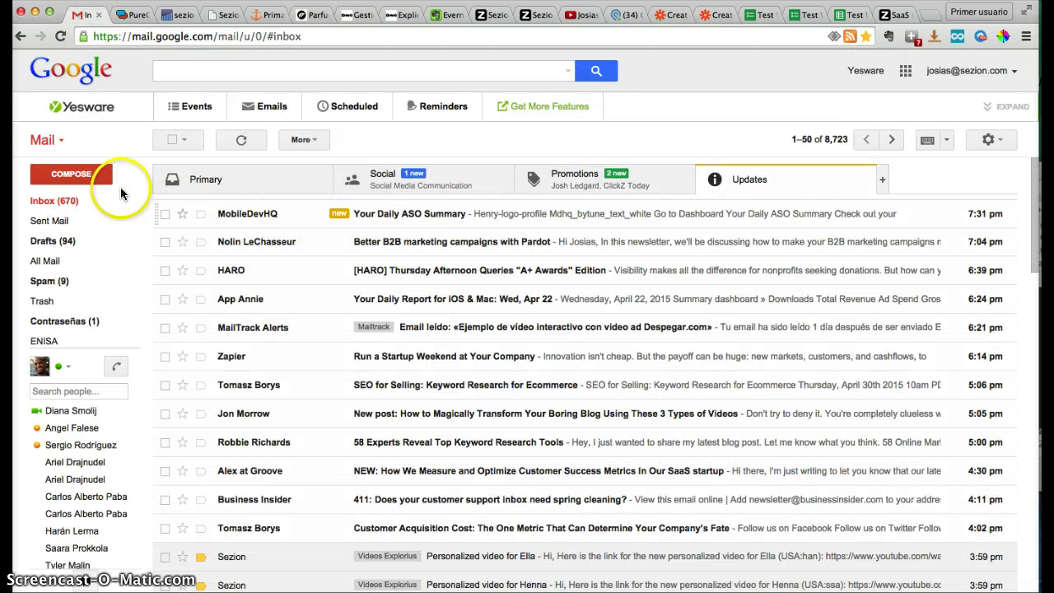
Reload Gmail, open the Sezion Test email under Updates, and follow its YouTube link
left_click(764, 187)
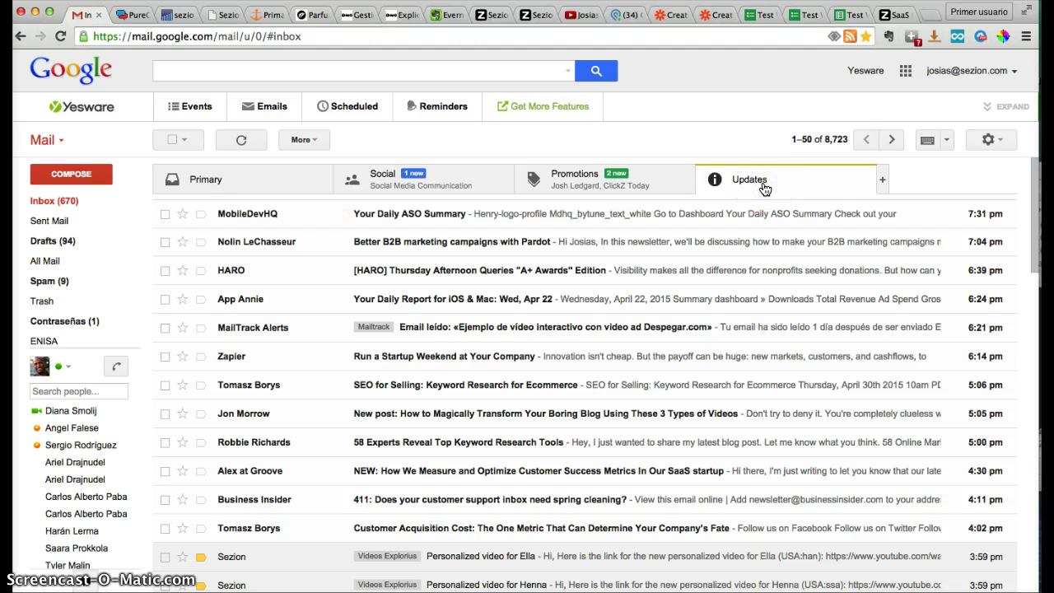
key("super+r")
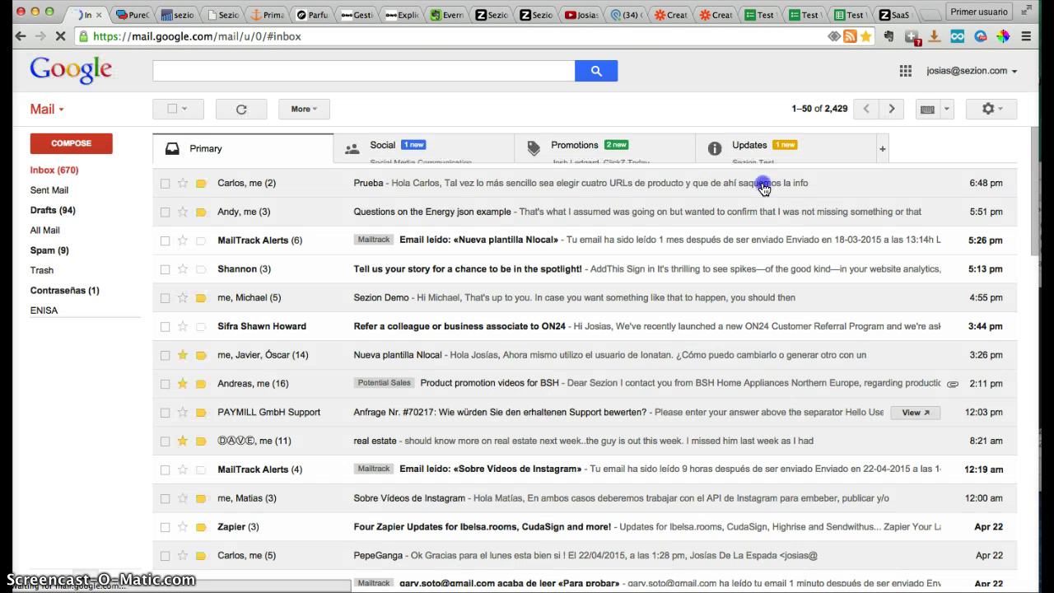
left_click(757, 136)
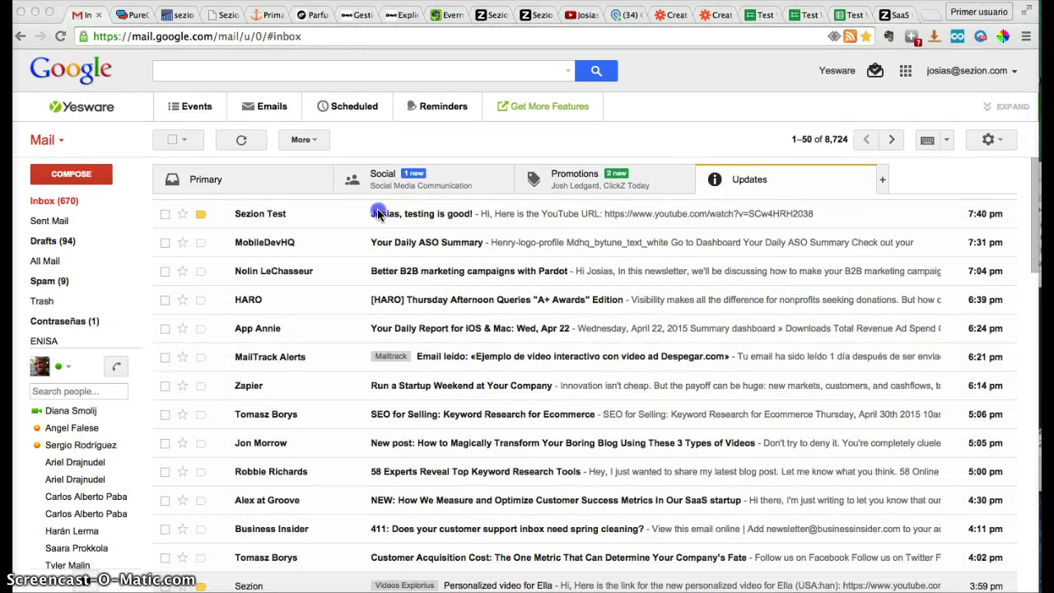
left_click(253, 219)
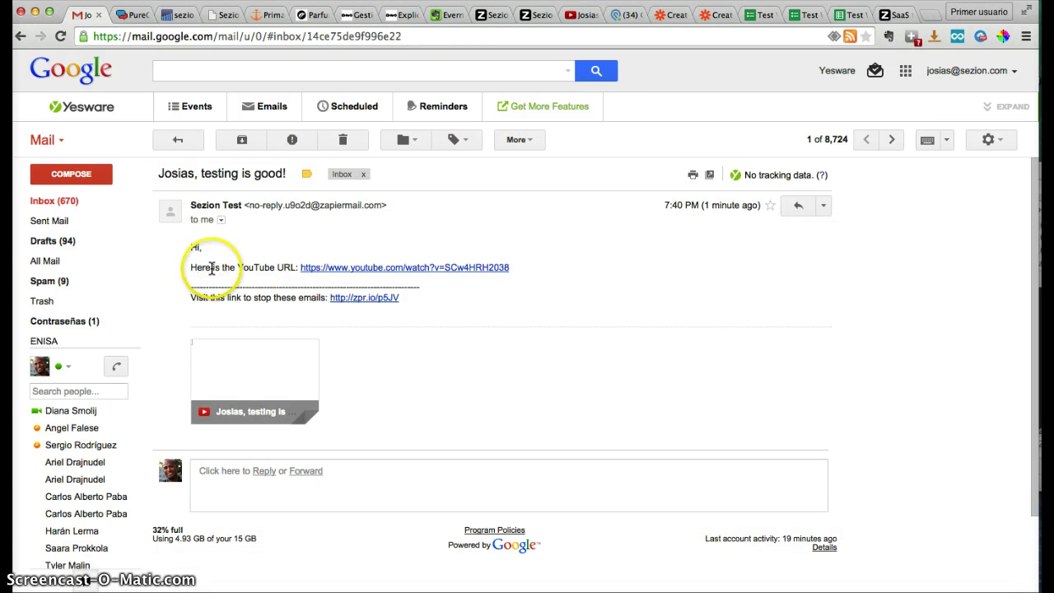
left_click(308, 269)
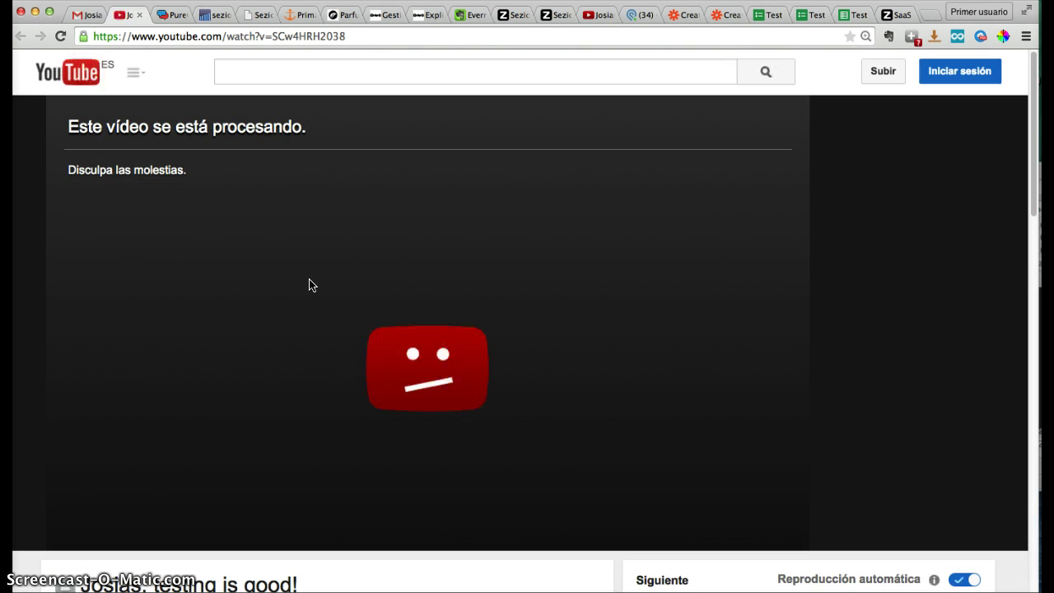
After seeing the video is still processing, go back to the Zapier editor tab
left_click(130, 24)
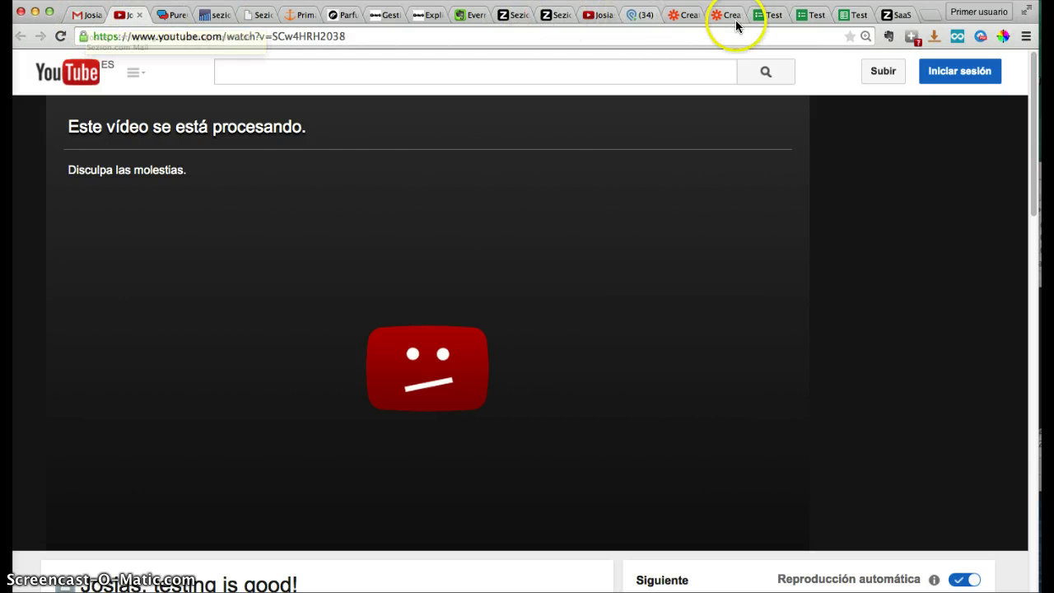
Name the Zap 'test Webform: Google Sheets - Sezion' and turn it on
left_click(682, 16)
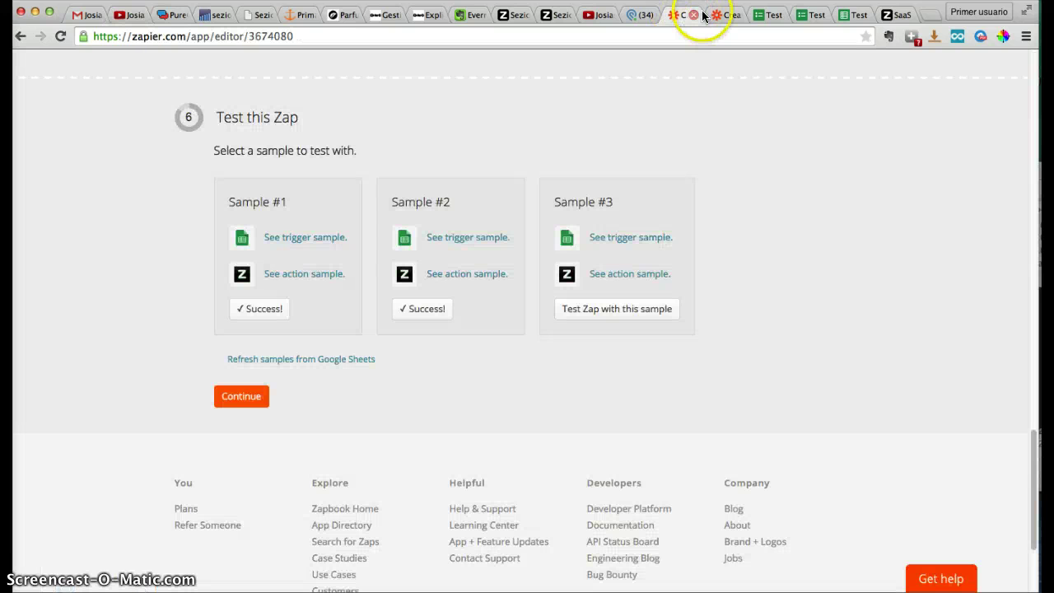
left_click(243, 397)
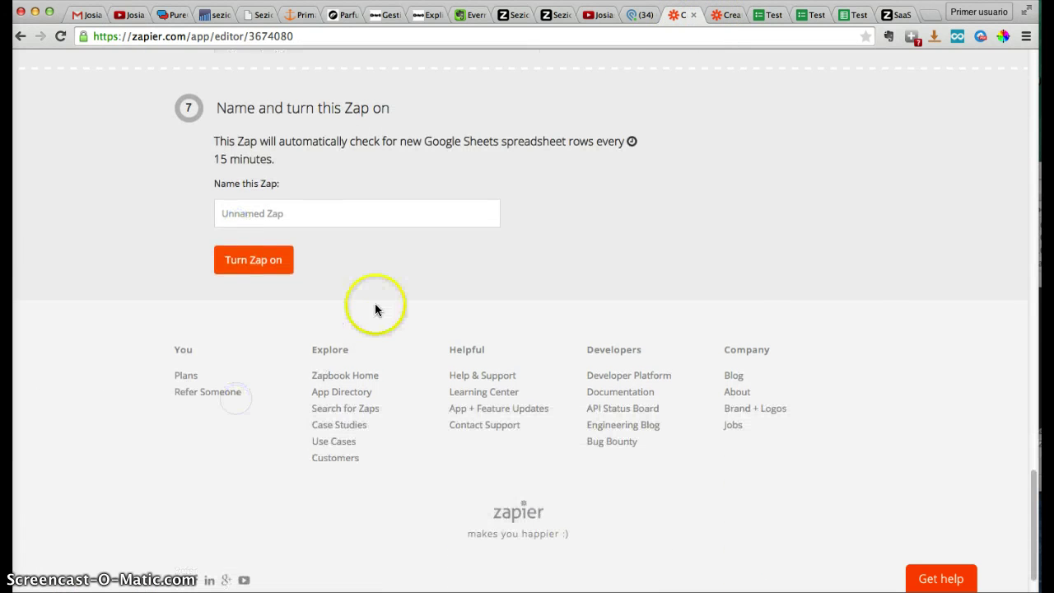
left_click(320, 216)
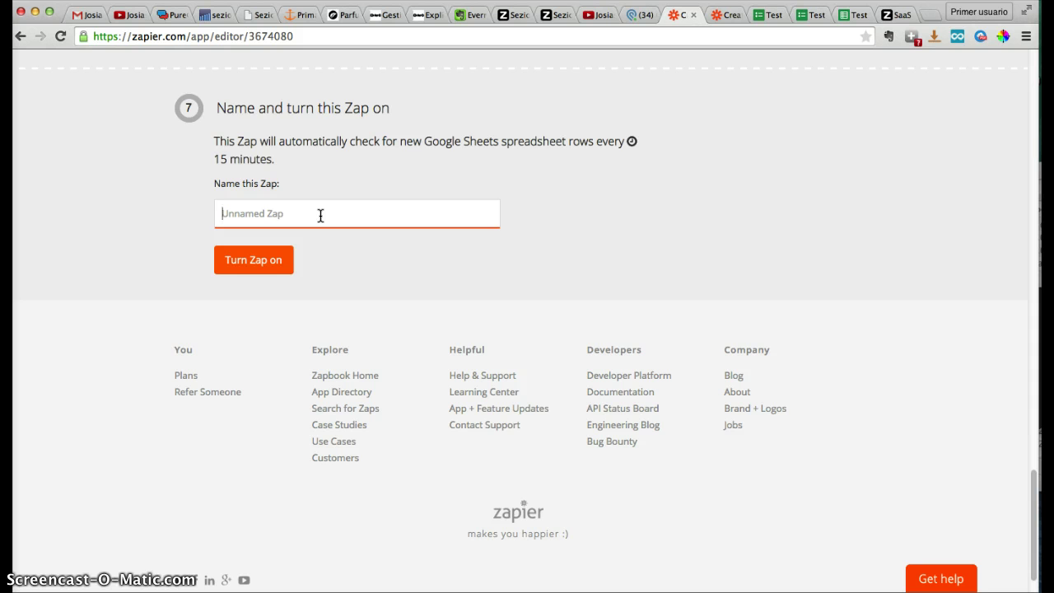
type("test Webform: Gogole")
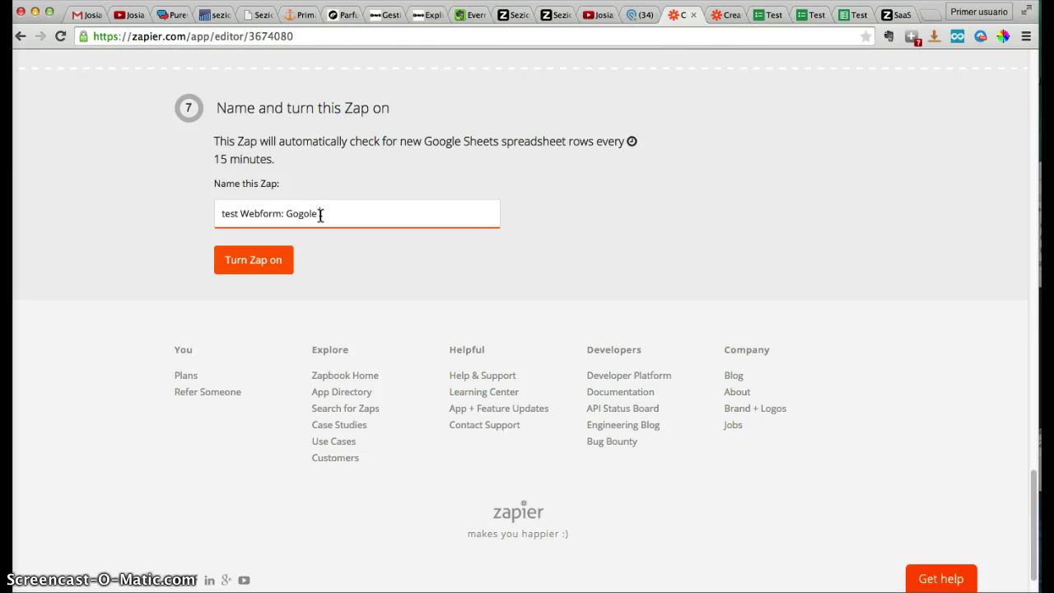
key("BackSpace")
key("BackSpace")
key("BackSpace")
key("BackSpace")
type("ogle Sheets - Sezio")
left_click(272, 260)
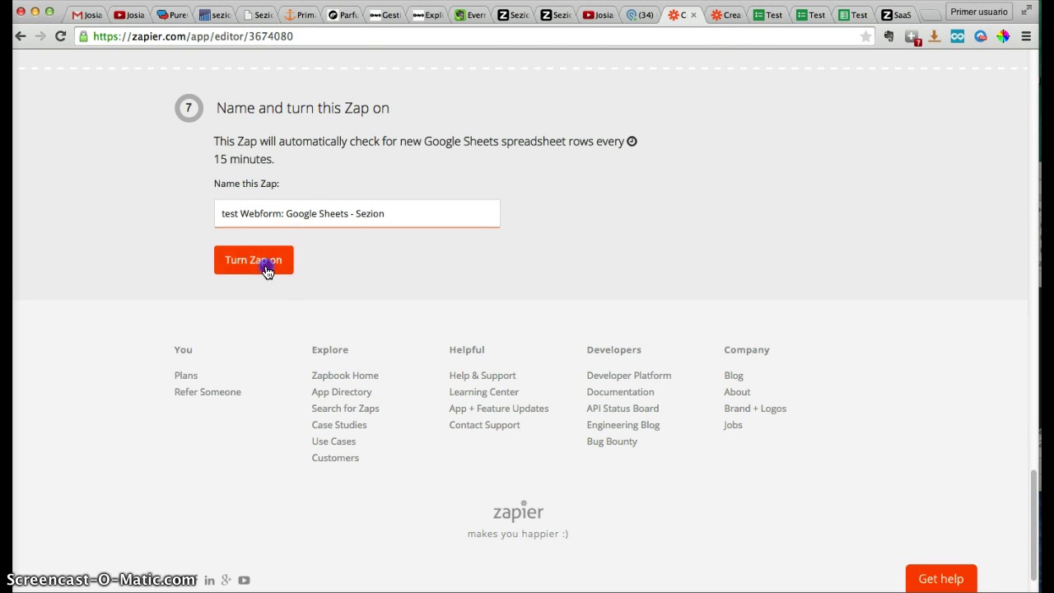
left_click(720, 20)
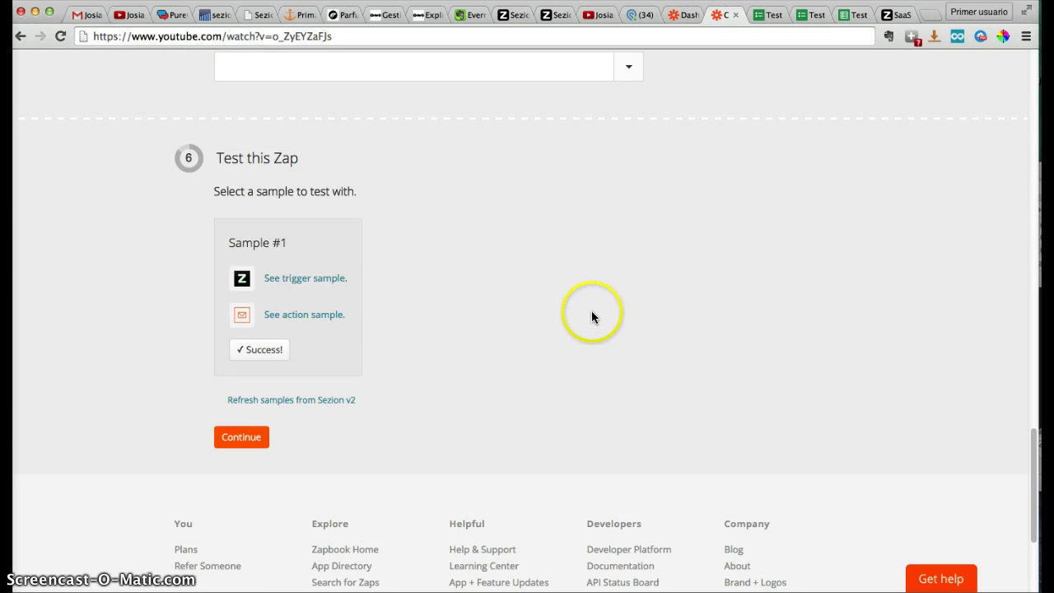
Name the Zap 'Test Webform: Sezion - Email' and turn it on
left_click(236, 440)
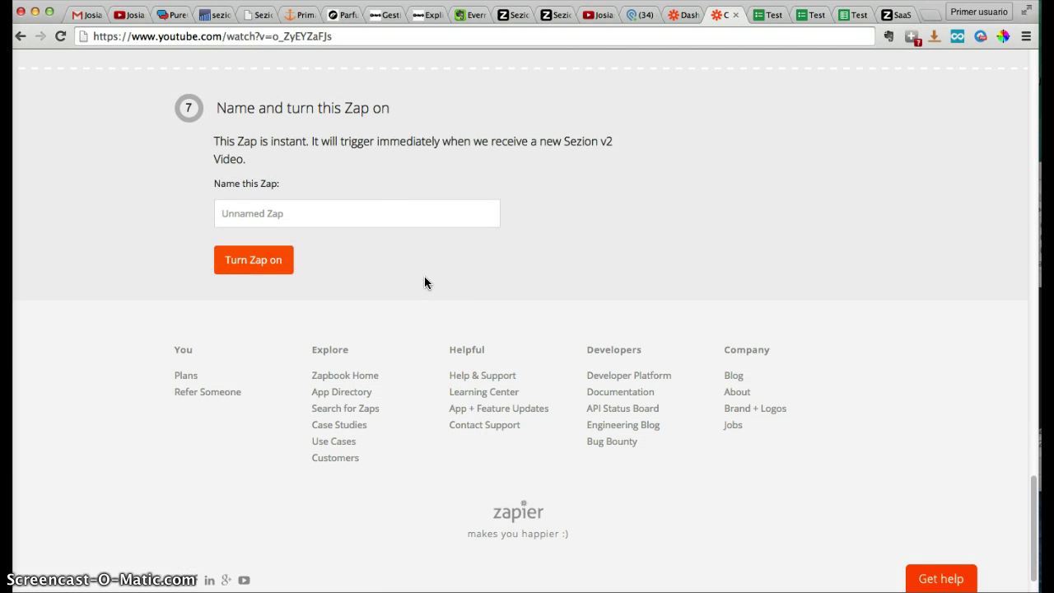
left_click(436, 219)
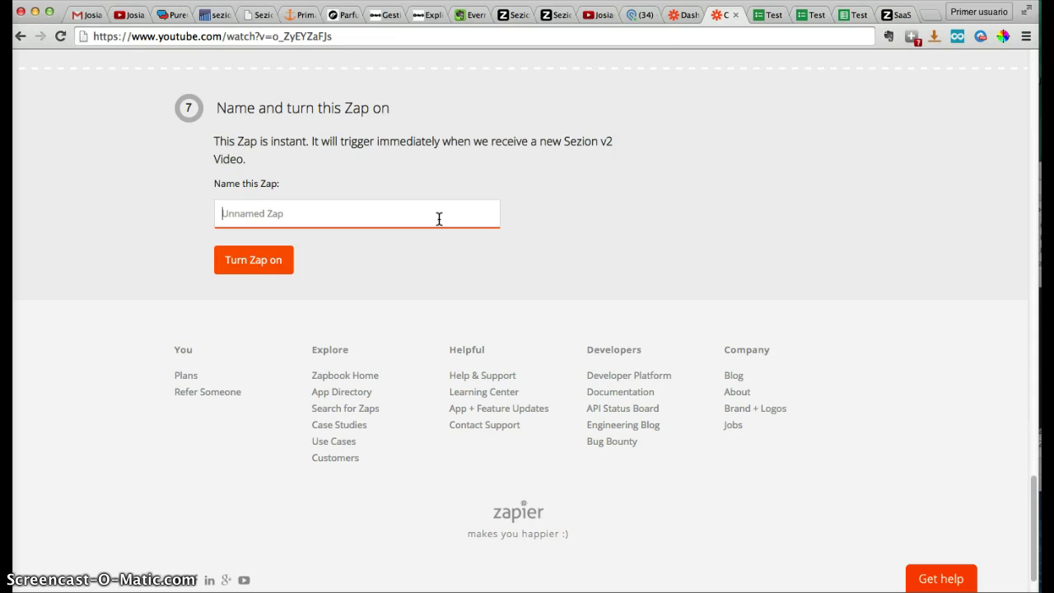
type("Test Webform: Sezio")
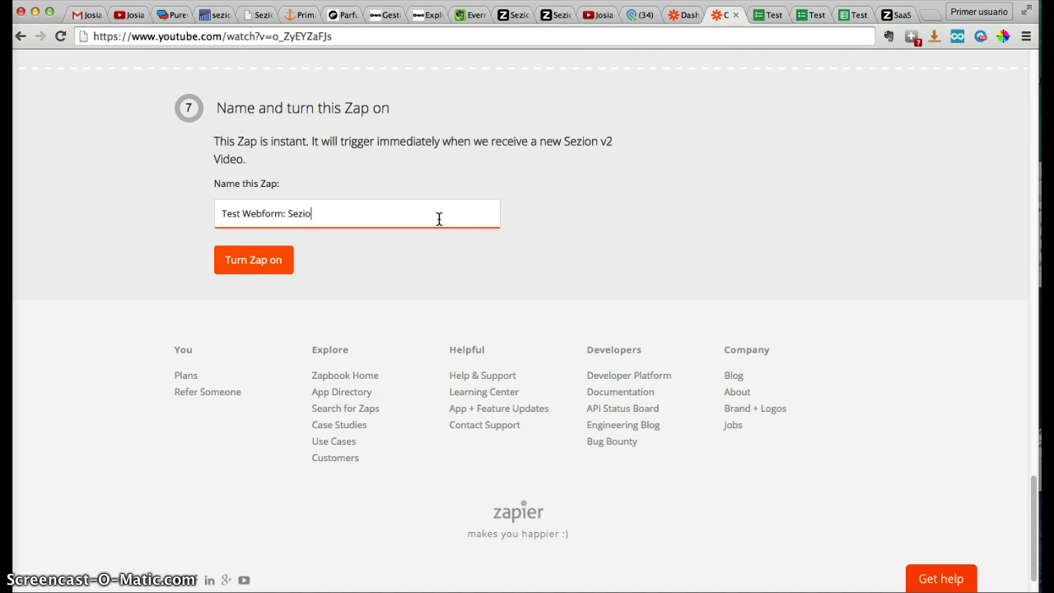
type("n - Email")
left_click(250, 269)
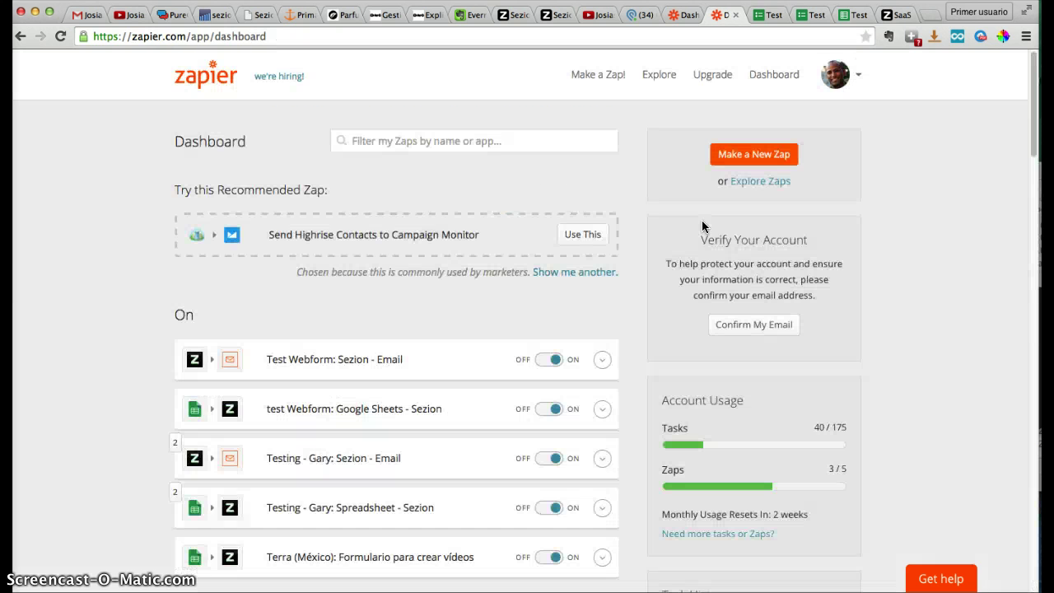
left_click(543, 261)
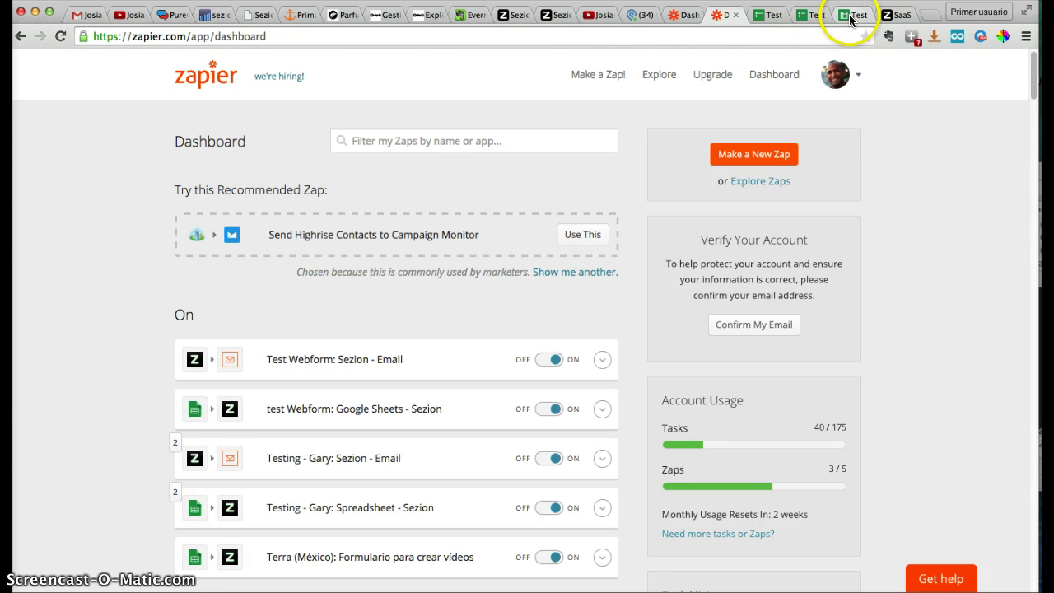
left_click(808, 20)
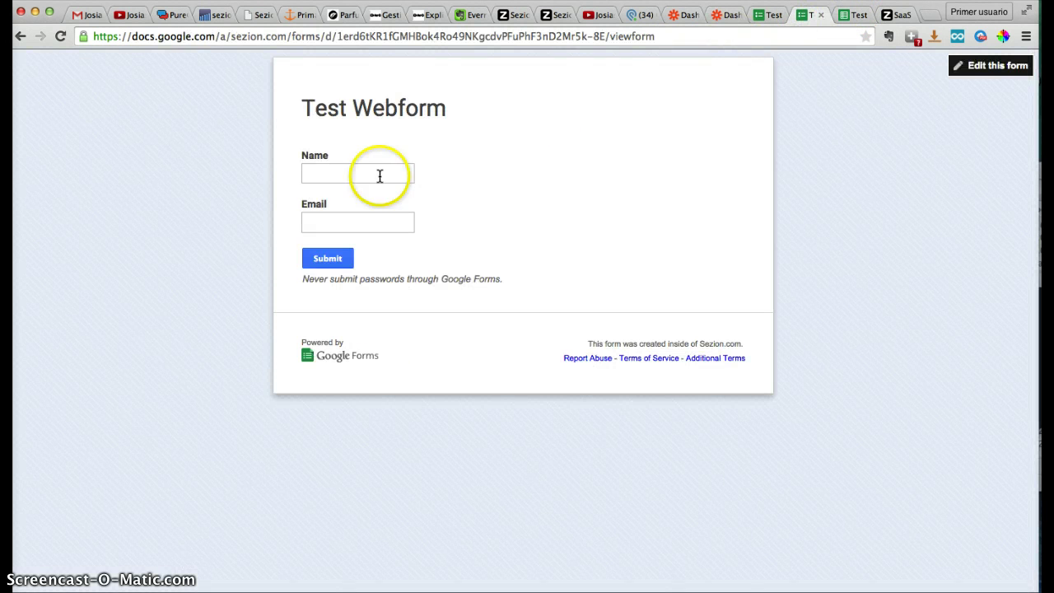
Submit the Test Webform with a sample name and e-mail address, then view the responses spreadsheet
left_click(377, 176)
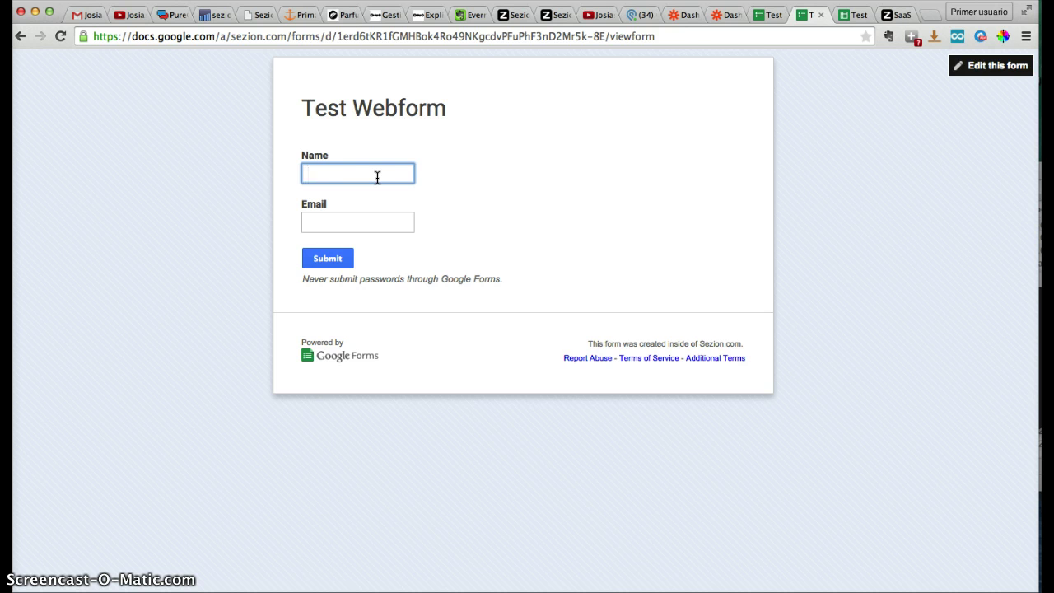
type("Frederic")
key("Tab")
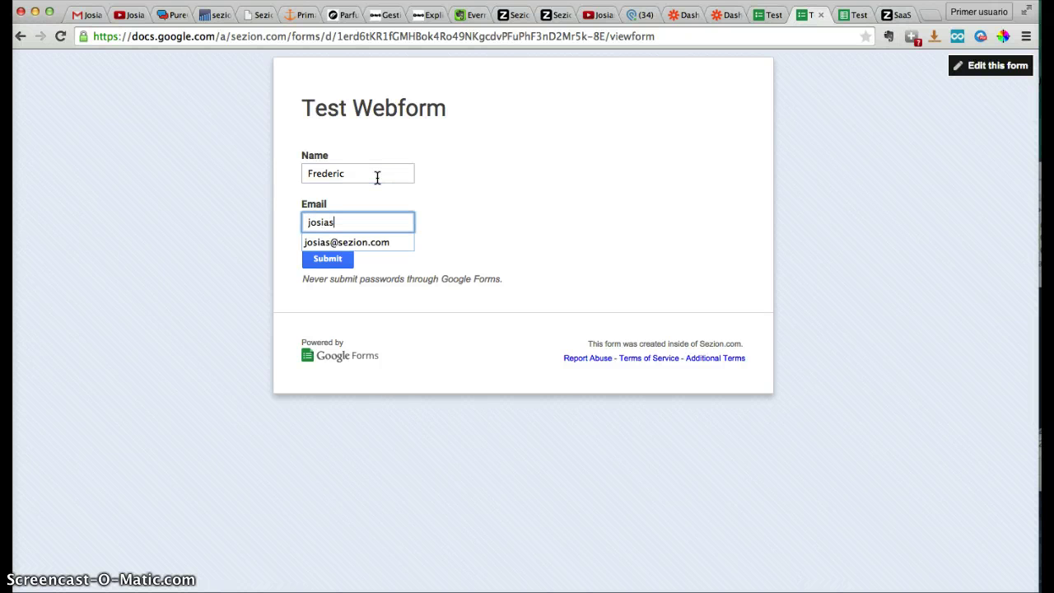
left_click(323, 261)
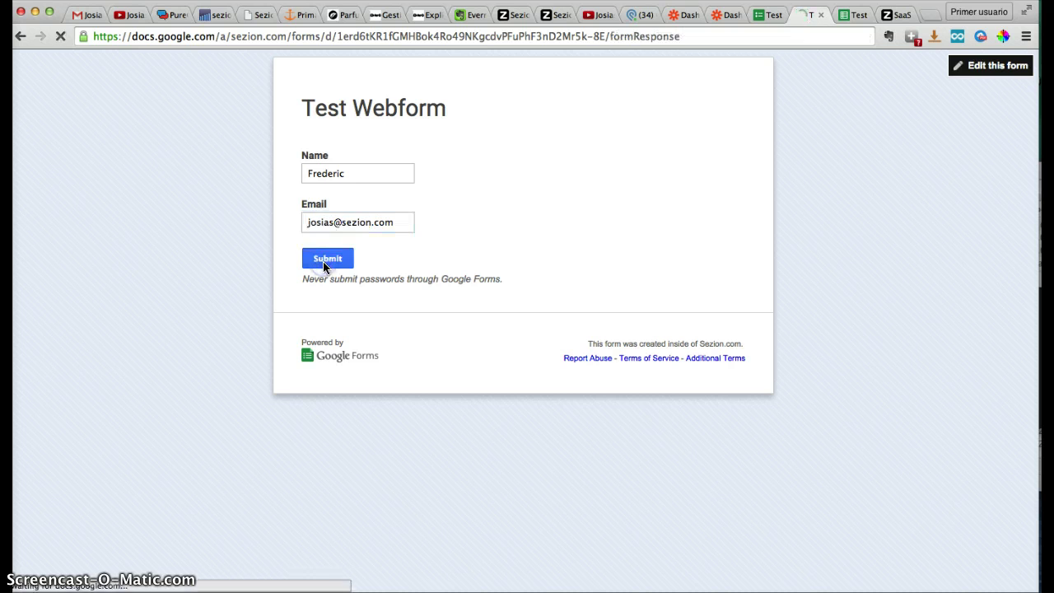
left_click(849, 18)
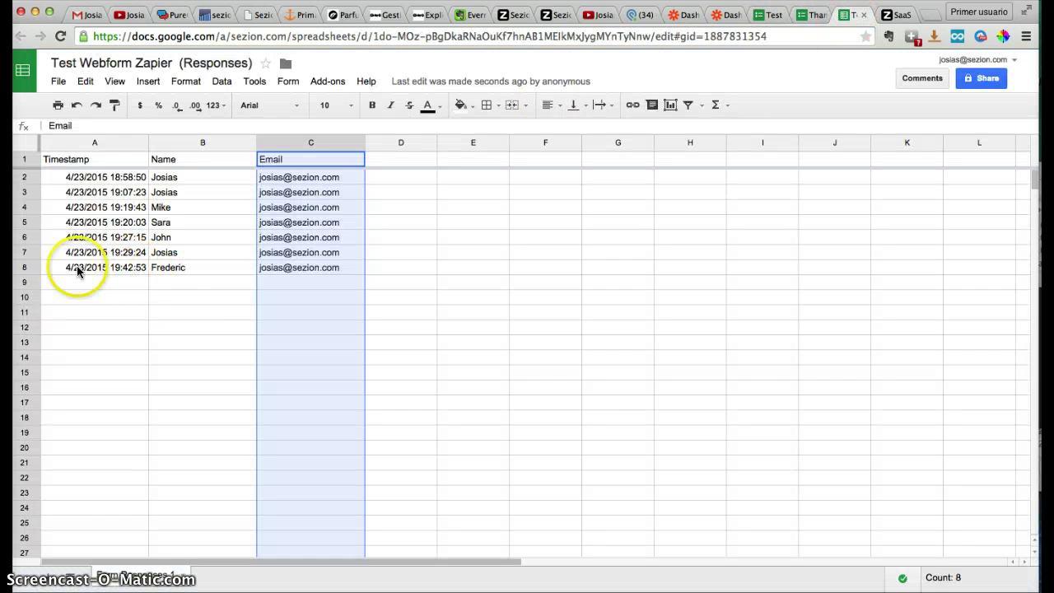
Select the new response in row 8, then return to the Zapier dashboard
left_click(26, 268)
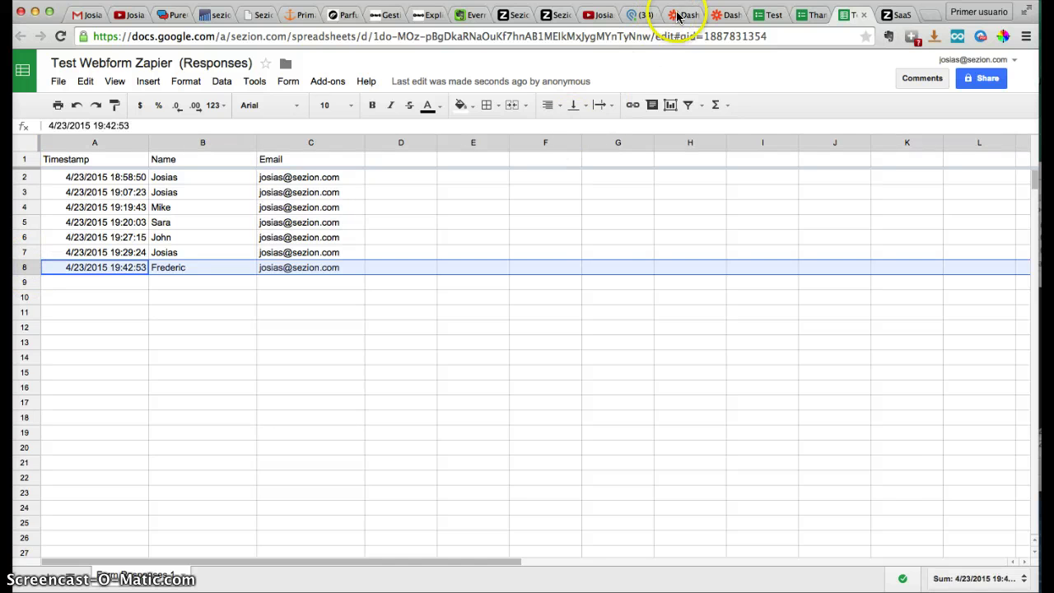
left_click(682, 16)
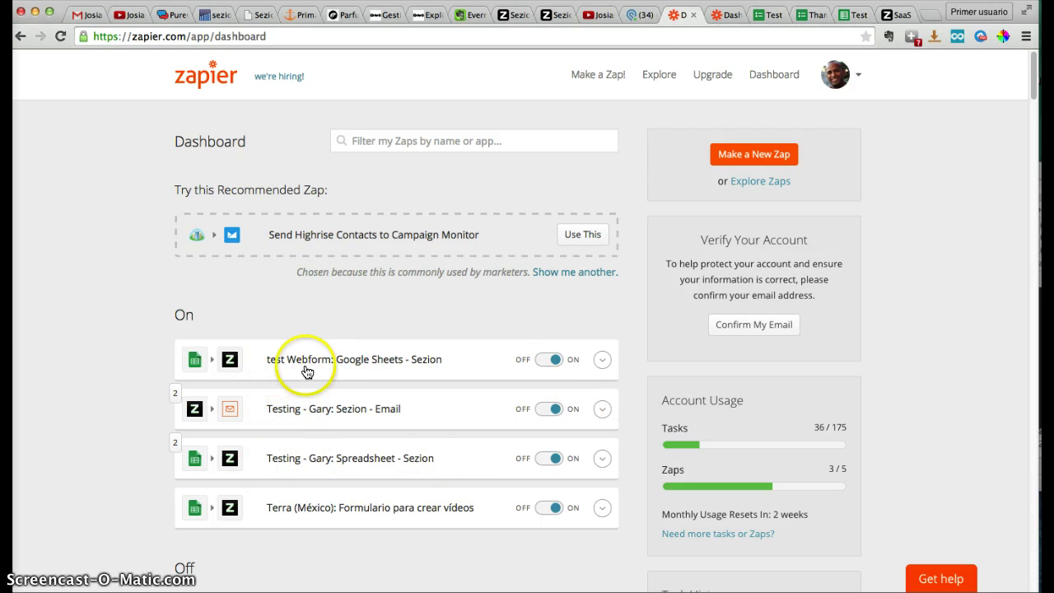
Manually run the test Webform: Google Sheets - Sezion Zap, then switch to Sezion's videos page
left_click(602, 360)
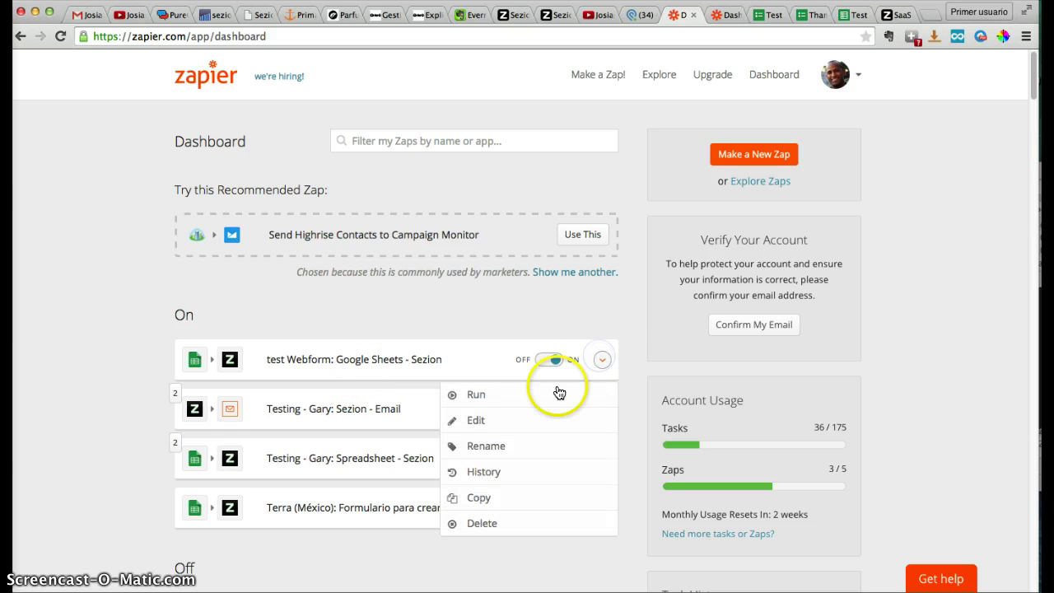
left_click(558, 395)
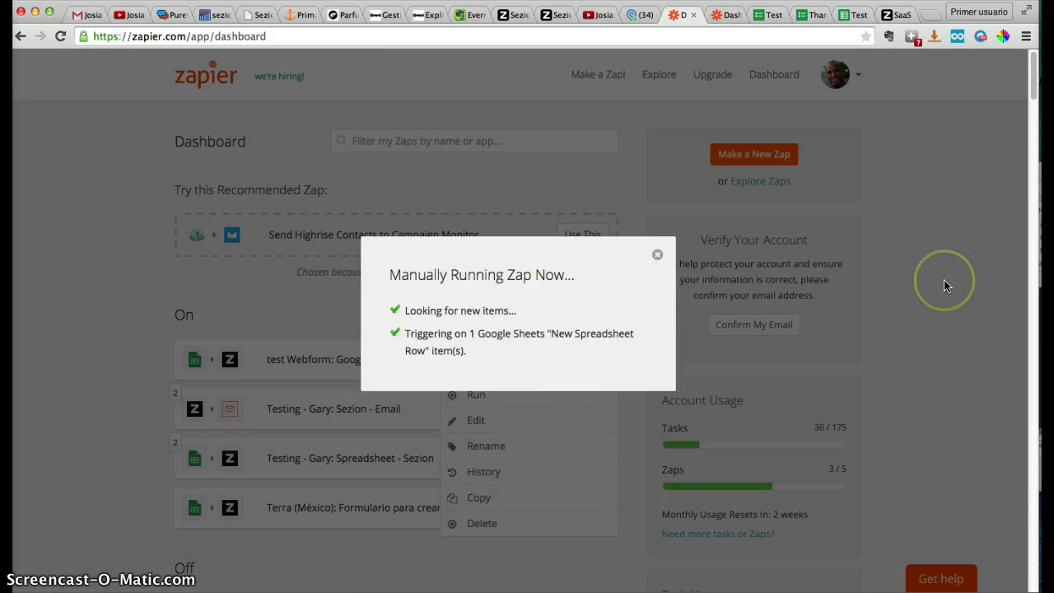
left_click(550, 17)
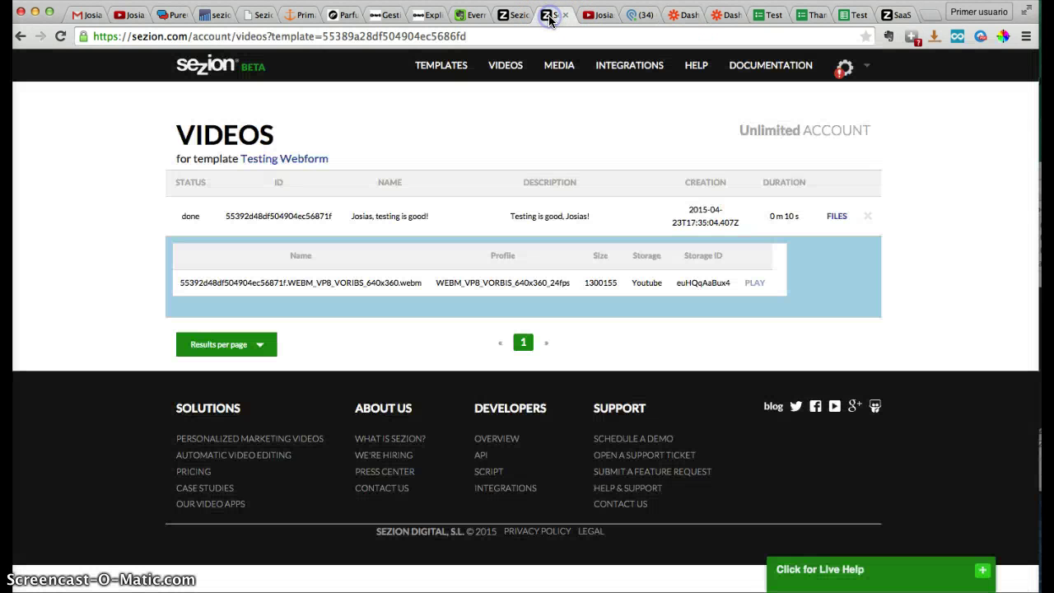
Reload Sezion's Testing Webform list to show the new processing video, then dismiss Zapier's run summary
left_click(60, 36)
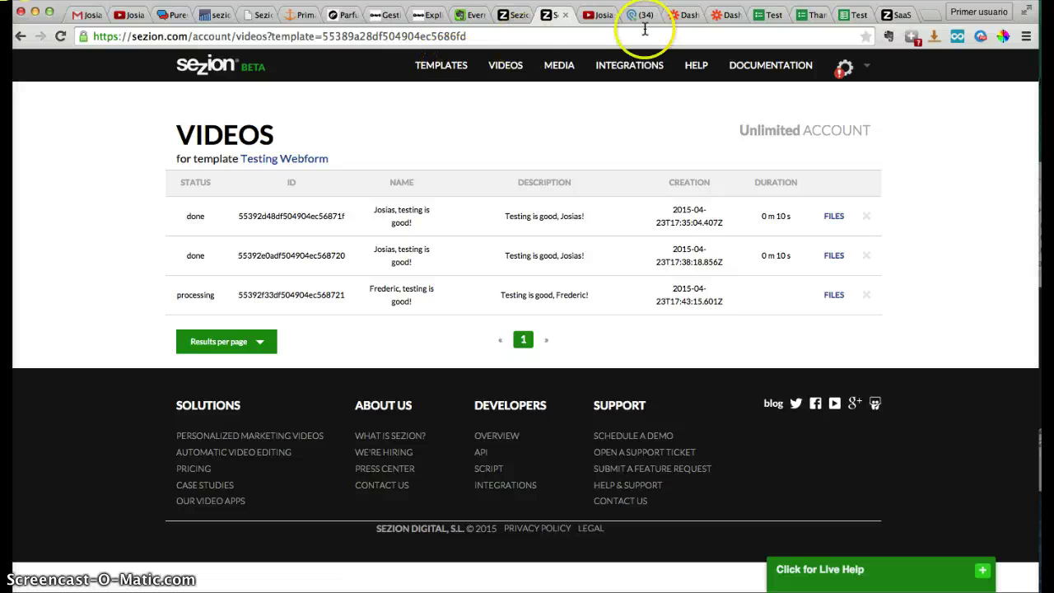
left_click(690, 15)
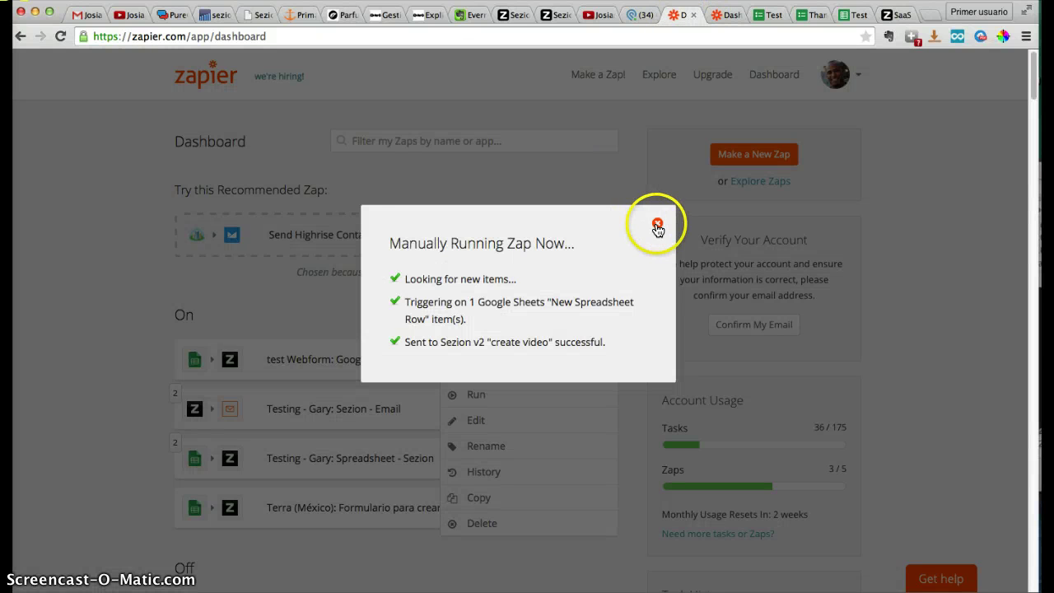
left_click(657, 225)
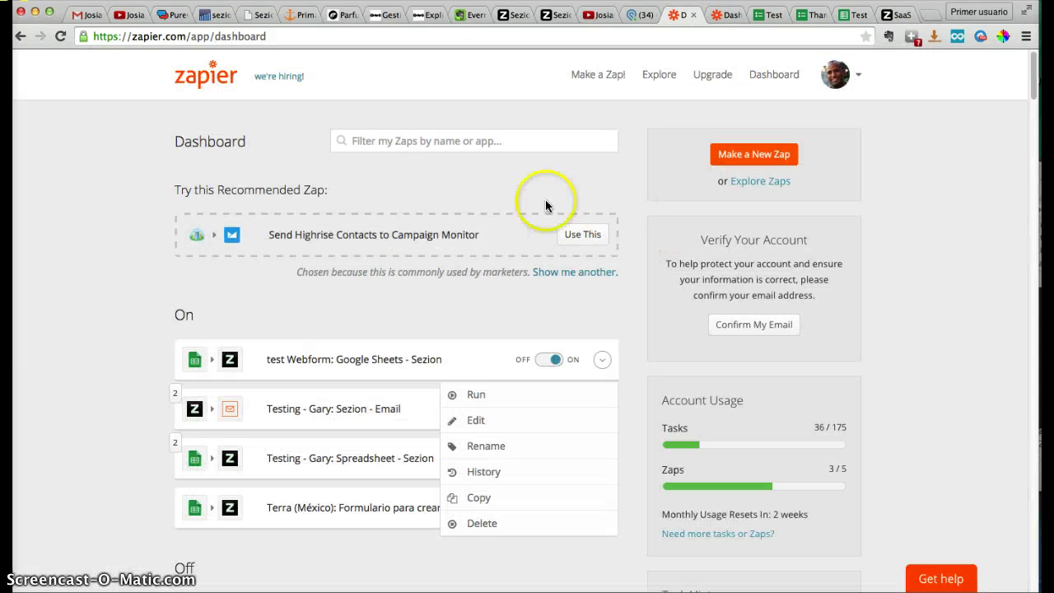